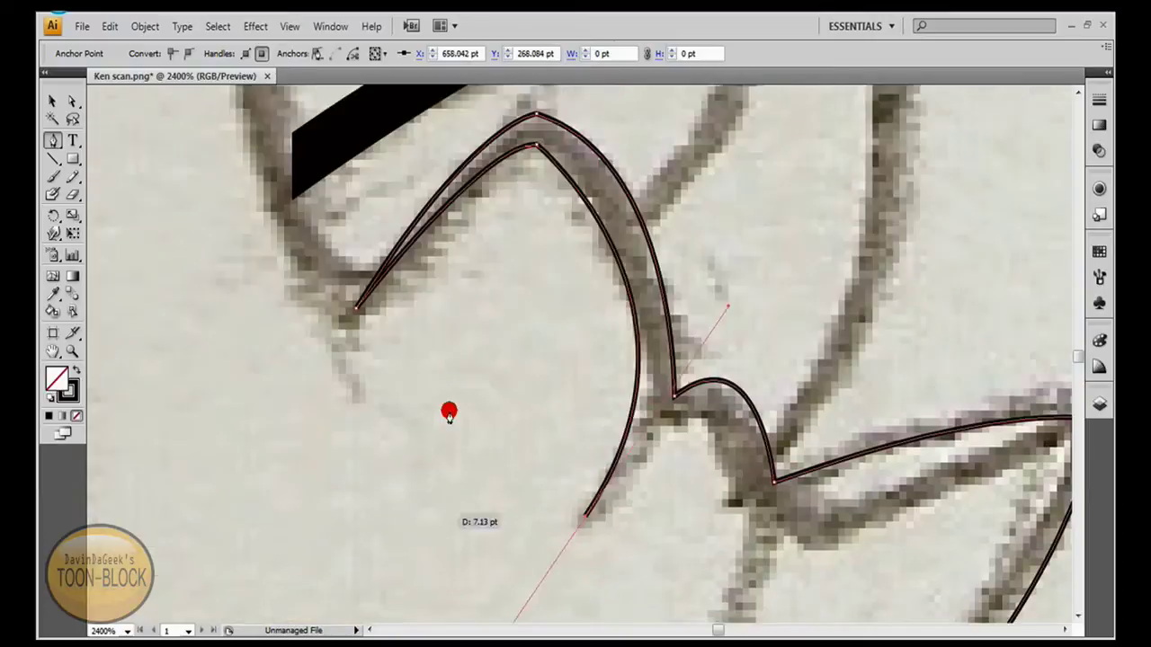
# Trace the arm's curved outer outline and inner arm stroke over the pencil sketch
pyautogui.moveTo(648, 376); pyautogui.dragTo(555, 591)
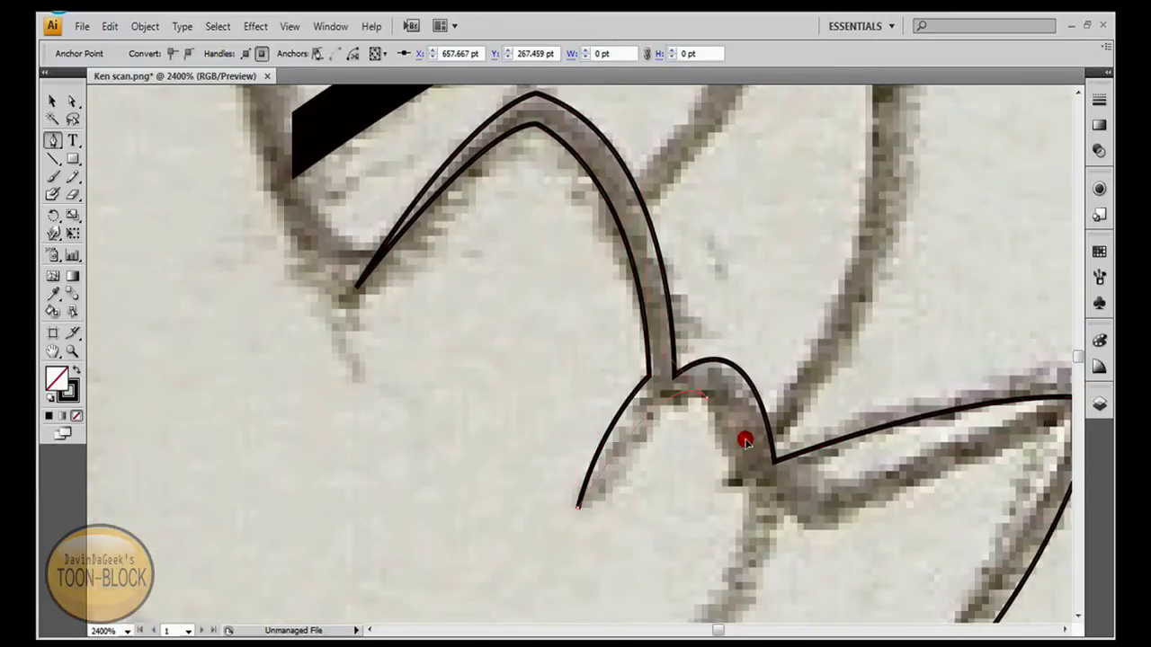
pyautogui.scroll(-3, 745, 404)
pyautogui.moveTo(662, 503); pyautogui.dragTo(588, 569)
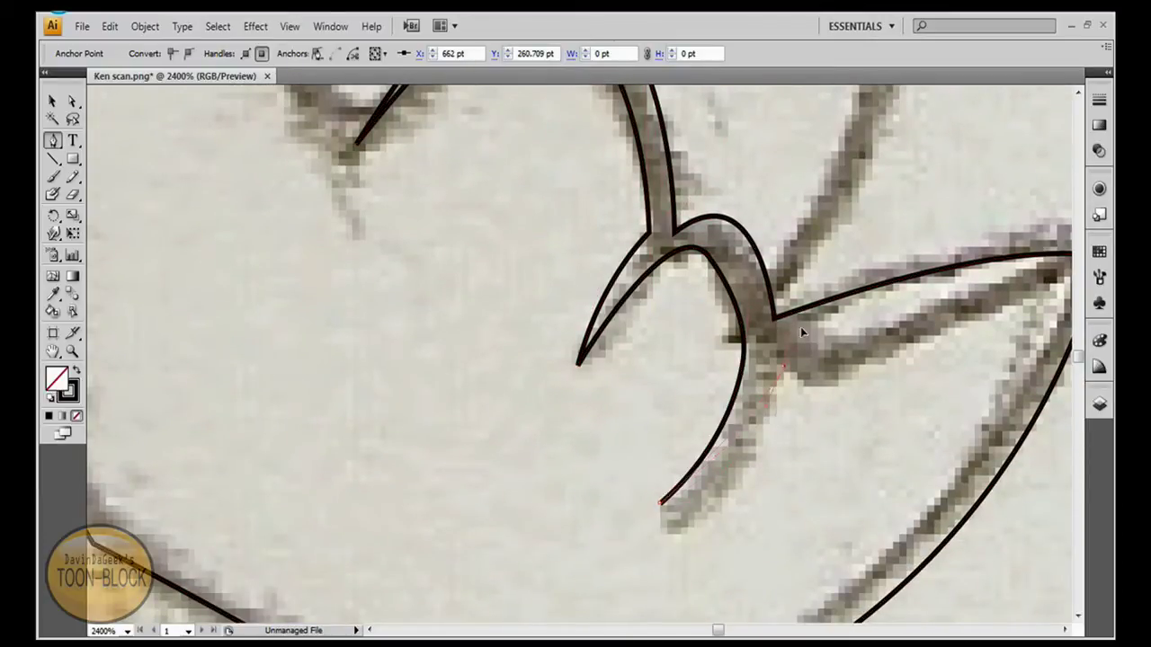
pyautogui.hscroll(6, 848, 360)
pyautogui.scroll(-5, 848, 360)
pyautogui.moveTo(257, 545); pyautogui.dragTo(148, 573)
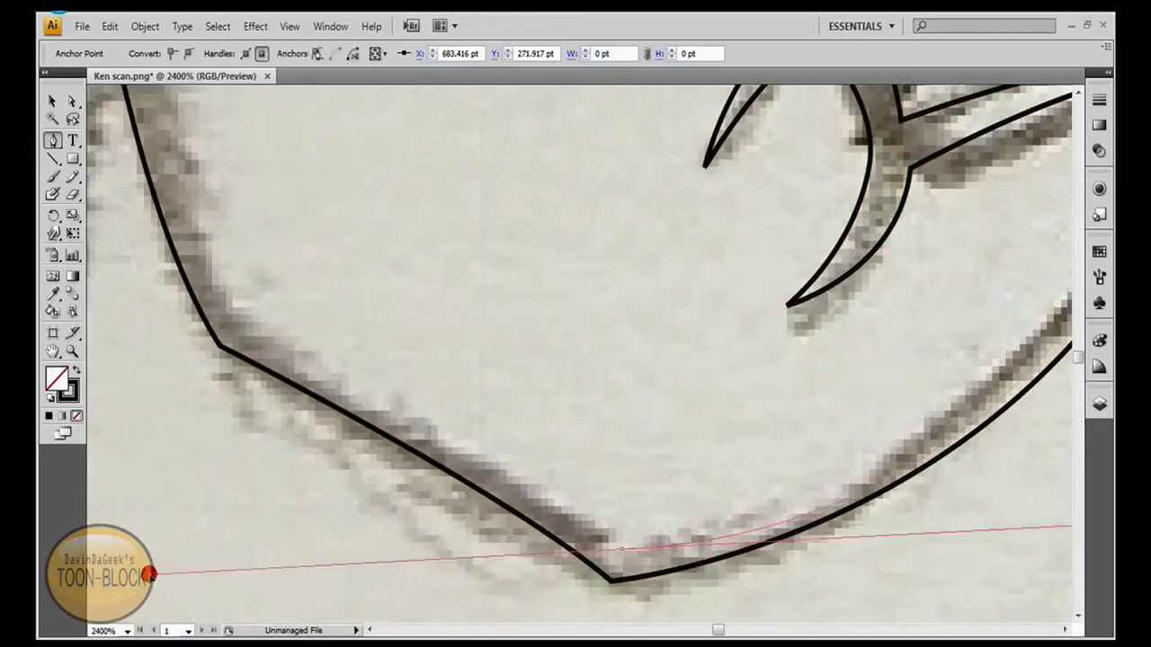
pyautogui.scroll(-6, 578, 326)
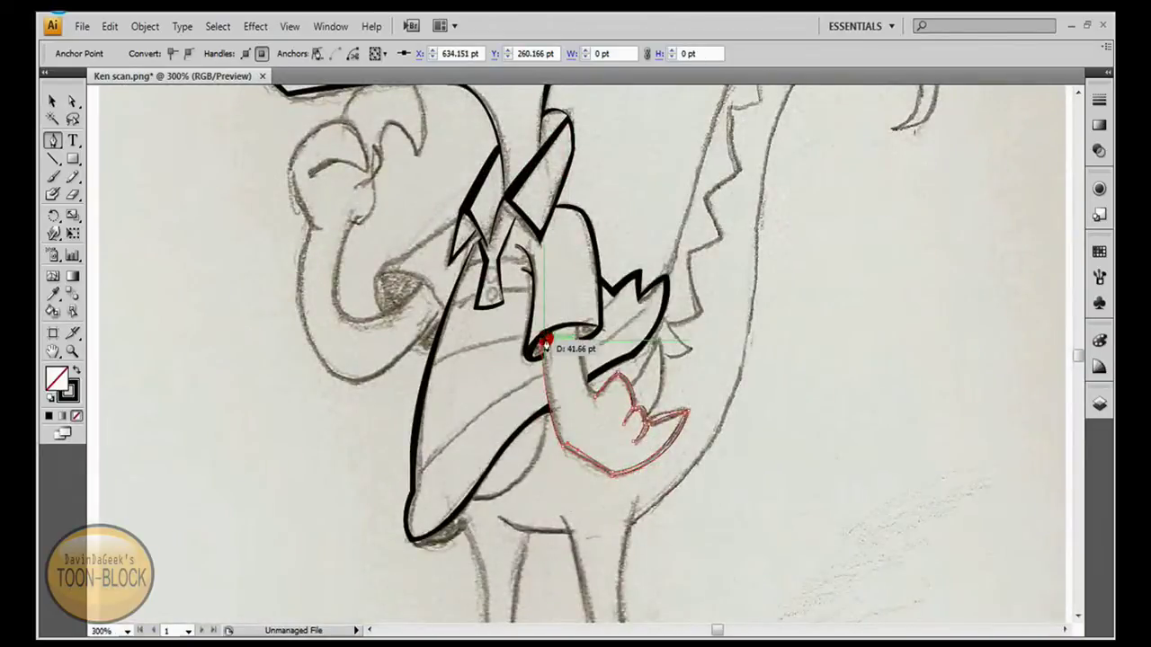
pyautogui.scroll(4, 568, 477)
pyautogui.scroll(-2, 437, 159)
pyautogui.scroll(-4, 440, 216)
pyautogui.scroll(3, 562, 435)
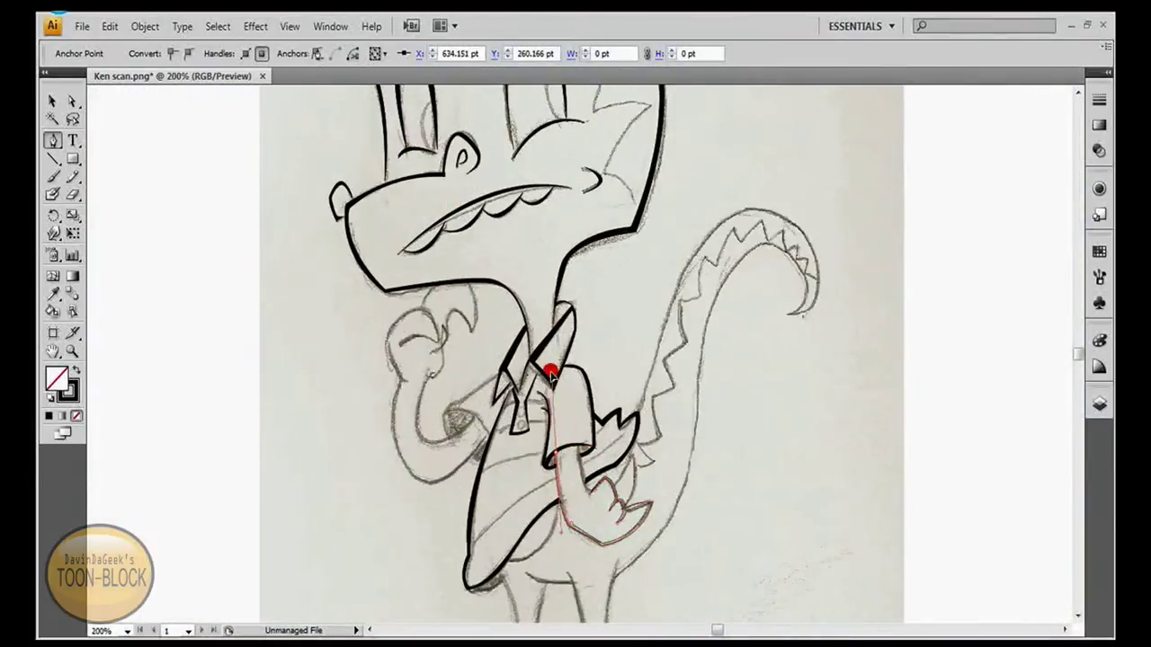
pyautogui.scroll(2, 551, 423)
pyautogui.scroll(2, 570, 439)
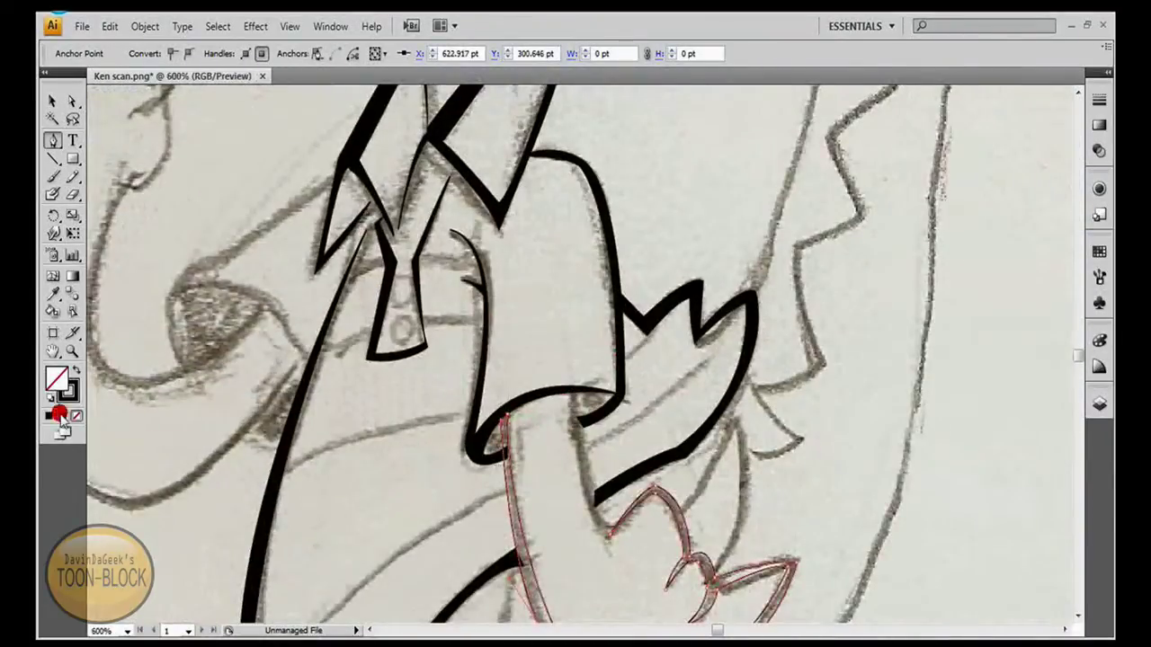
pyautogui.click(610, 384)
pyautogui.moveTo(568, 251); pyautogui.dragTo(582, 160)
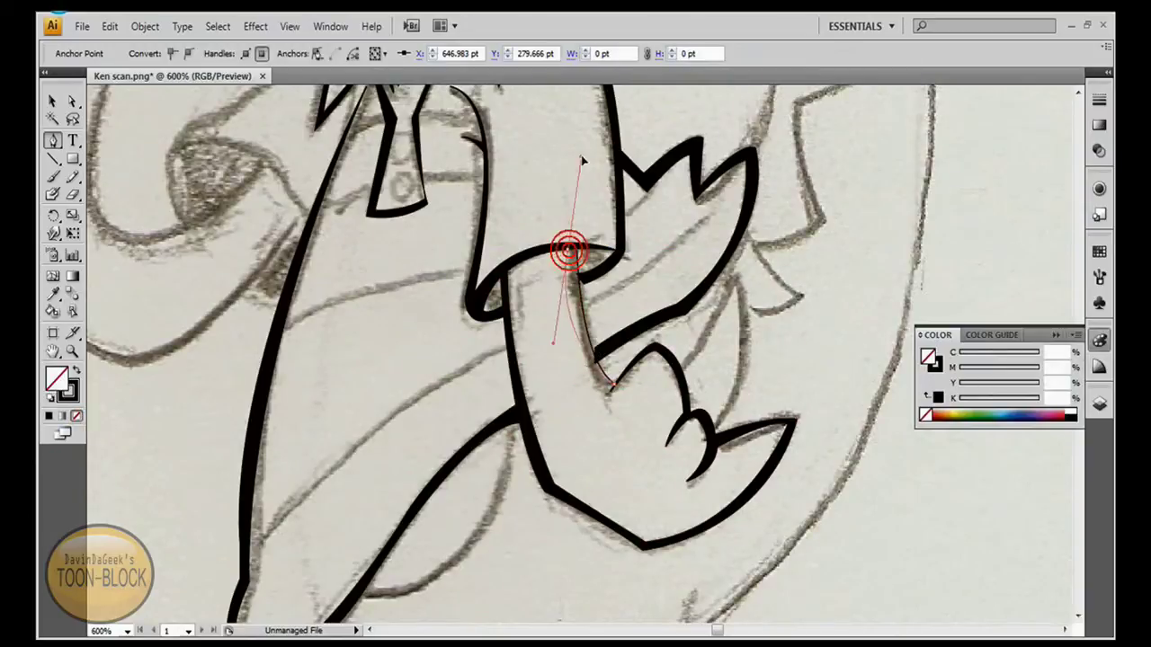
# Ink the clawed hand as a closed black crescent shape, then deselect it
pyautogui.click(680, 355)
pyautogui.moveTo(734, 270); pyautogui.dragTo(727, 280)
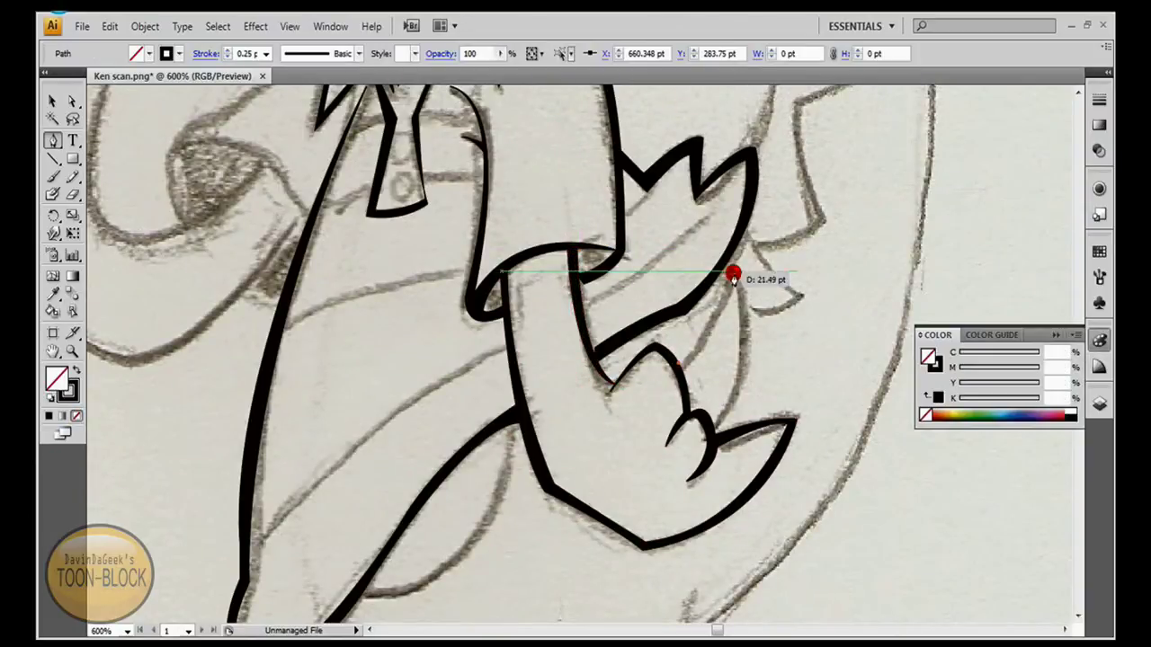
pyautogui.moveTo(713, 431); pyautogui.dragTo(654, 494)
pyautogui.moveTo(697, 224); pyautogui.dragTo(733, 312)
pyautogui.moveTo(681, 367); pyautogui.dragTo(580, 465)
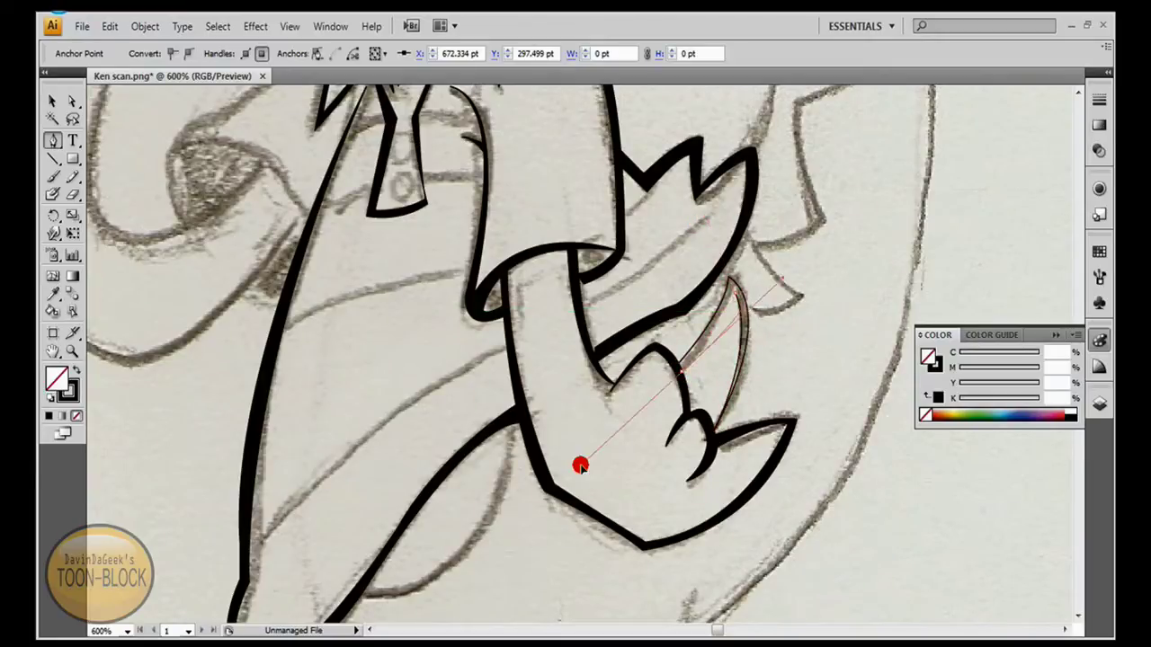
pyautogui.click(686, 370)
pyautogui.scroll(5, 686, 370)
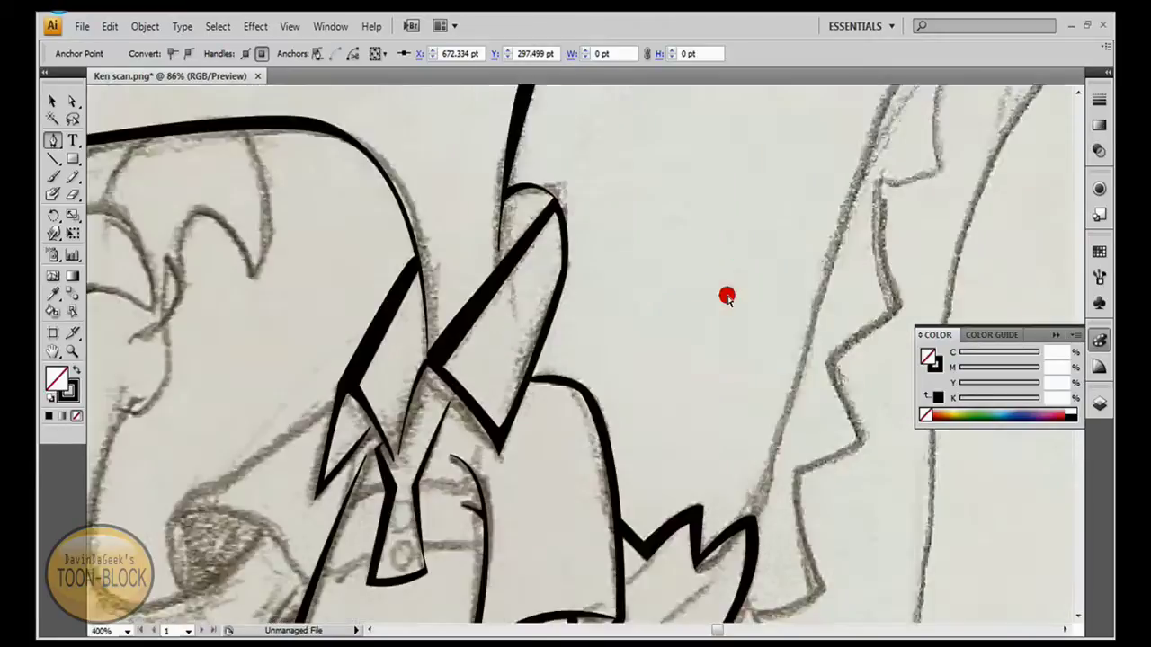
pyautogui.scroll(-5, 726, 296)
pyautogui.click(728, 256)
pyautogui.moveTo(683, 331)
pyautogui.mouseDown()
pyautogui.moveTo(670, 334)
pyautogui.moveTo(735, 301)
pyautogui.mouseUp()
pyautogui.click(645, 368)
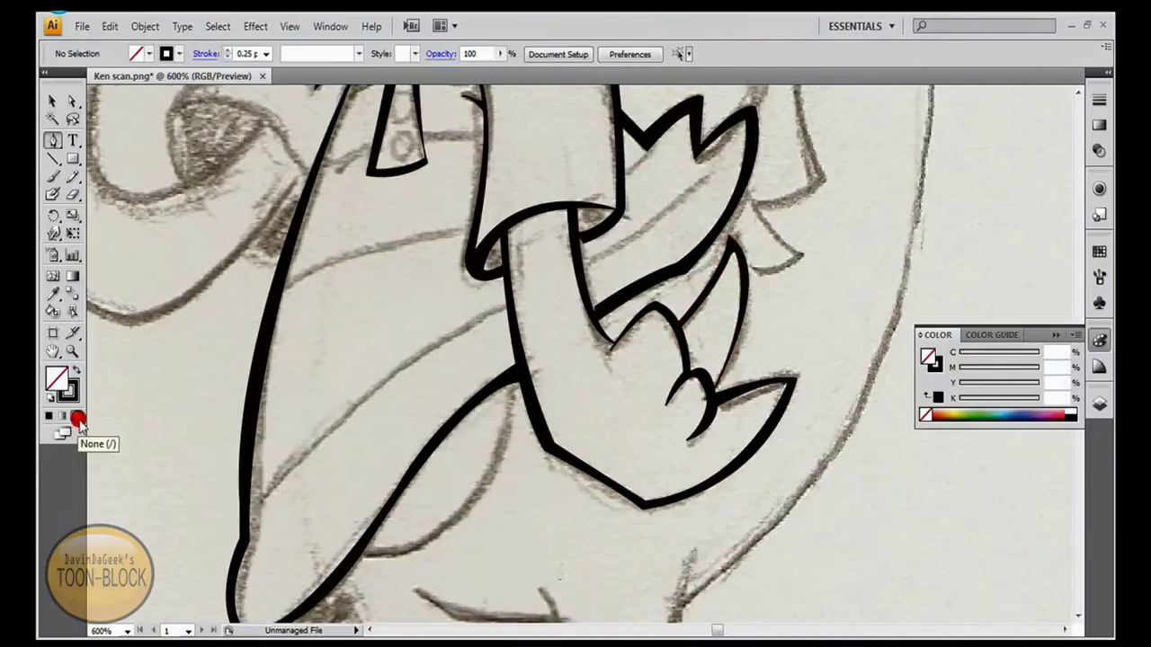
# Trace the tail's outer edge and inner curve up toward the tip
pyautogui.scroll(-3, 429, 348)
pyautogui.moveTo(755, 208); pyautogui.dragTo(852, 152)
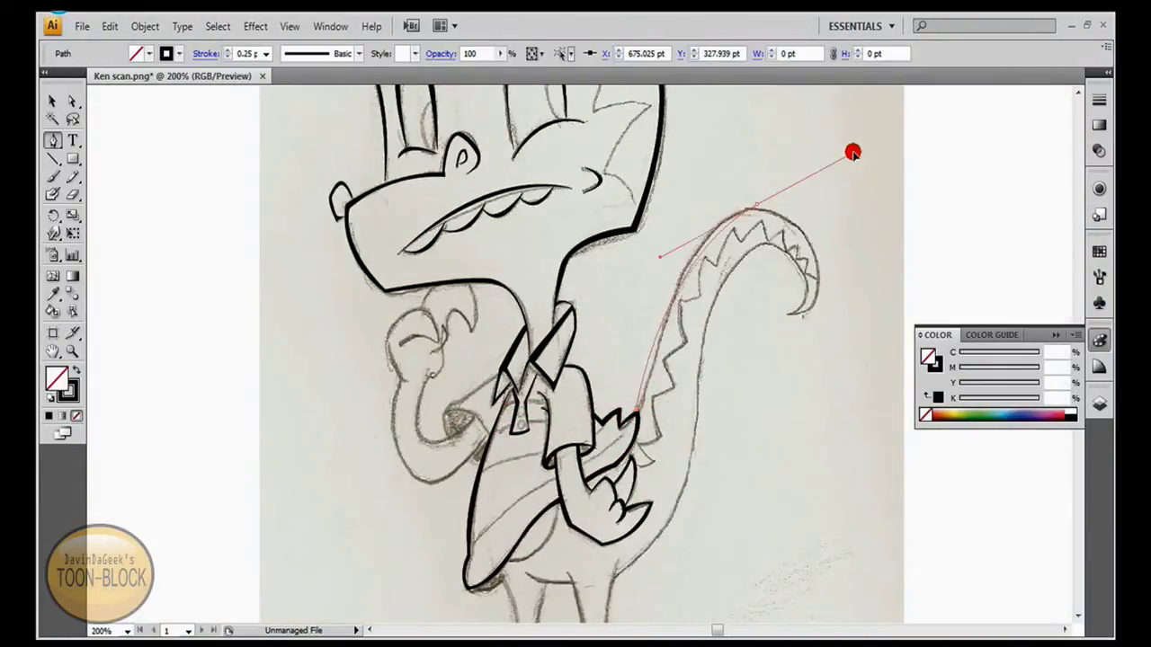
pyautogui.moveTo(814, 306); pyautogui.dragTo(782, 343)
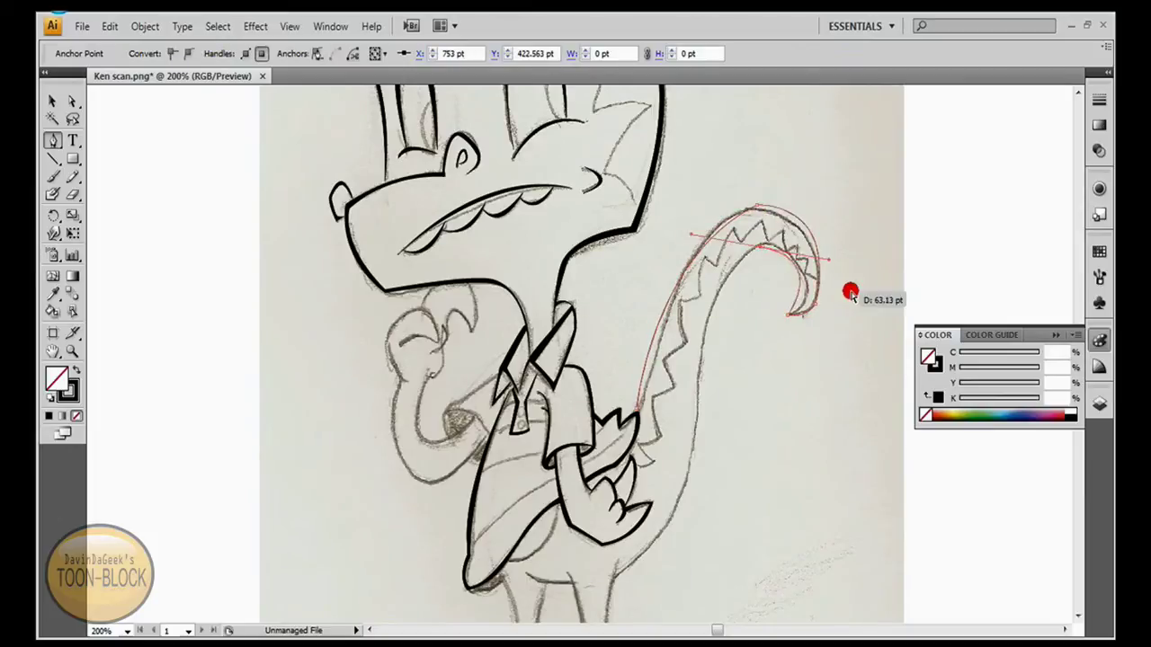
pyautogui.click(698, 380)
pyautogui.scroll(-1, 693, 381)
pyautogui.moveTo(611, 503); pyautogui.dragTo(679, 402)
pyautogui.moveTo(672, 204); pyautogui.dragTo(698, 260)
pyautogui.moveTo(770, 184); pyautogui.dragTo(822, 164)
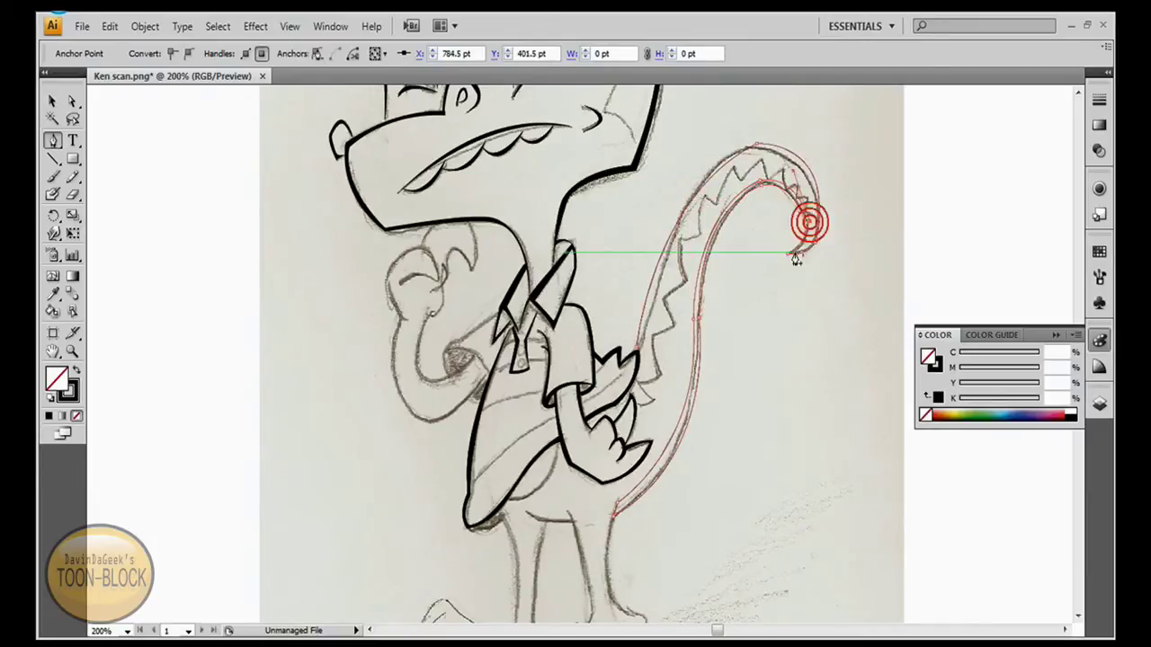
# Shape the tail tip and close the outline into one black shape, then deselect
pyautogui.hotkey('ctrl', '+')
pyautogui.moveTo(639, 226); pyautogui.dragTo(451, 115)
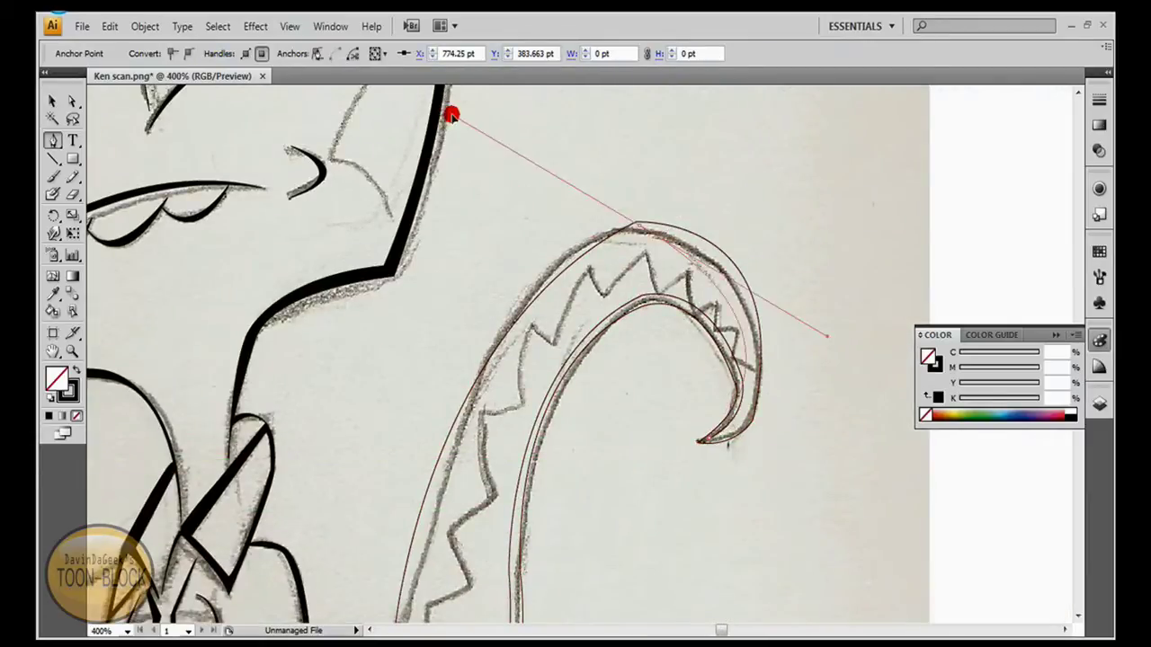
pyautogui.hotkey('ctrl', '-')
pyautogui.moveTo(760, 210); pyautogui.dragTo(852, 234)
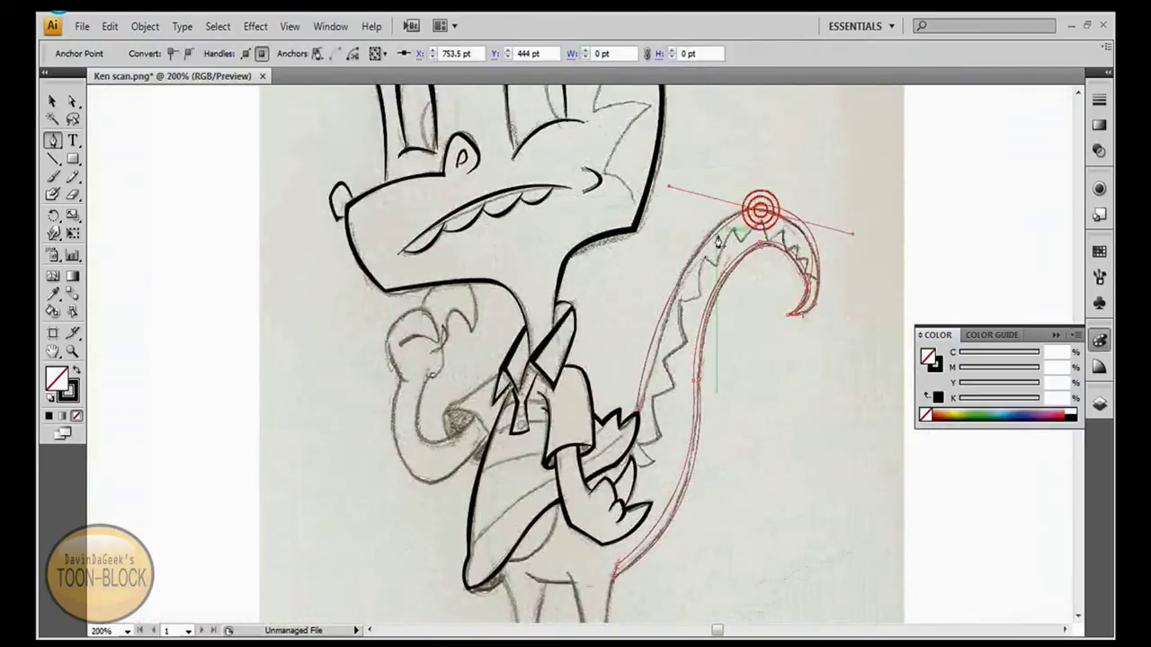
pyautogui.moveTo(814, 270); pyautogui.dragTo(803, 236)
pyautogui.scroll(1, 812, 270)
pyautogui.click(812, 293)
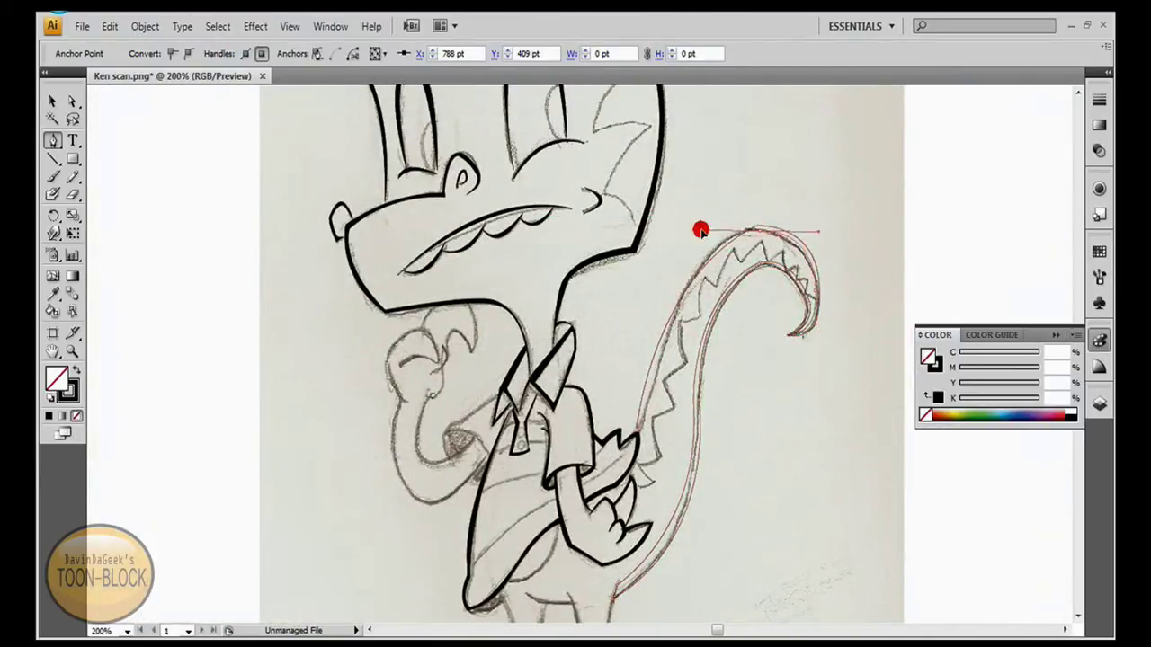
pyautogui.click(611, 586)
pyautogui.hotkey('shift', 'x')
# Hide the sketch layer in the Layers panel to check the tail ink
pyautogui.keyDown('ctrl'); pyautogui.click(129, 411); pyautogui.keyUp('ctrl')
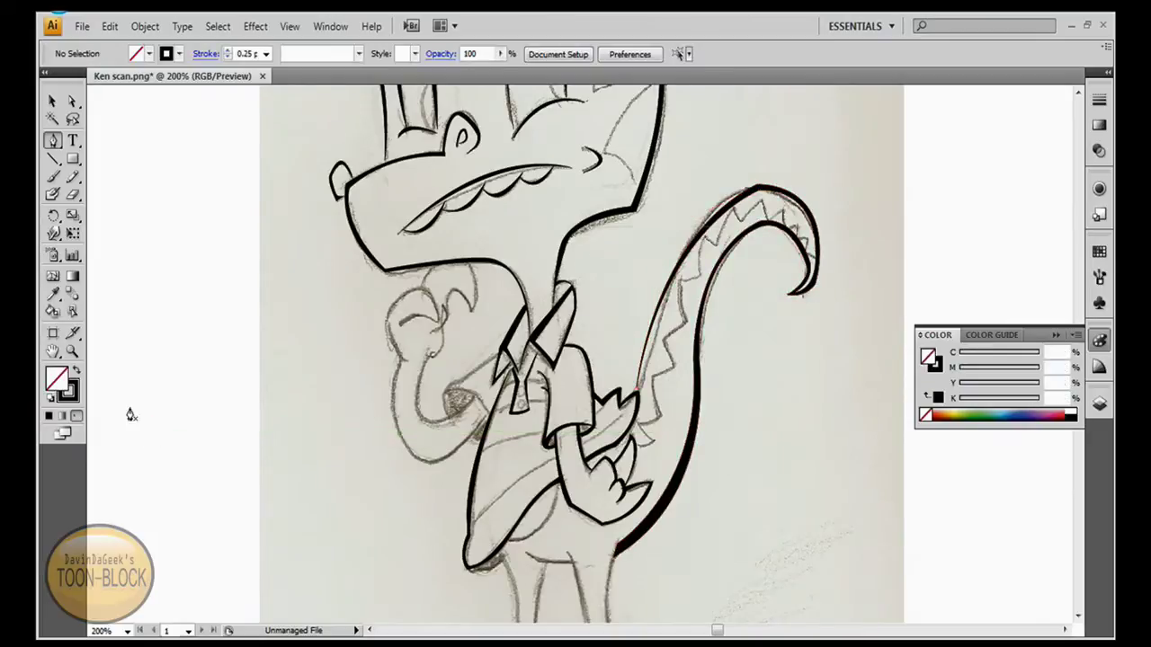
pyautogui.click(1098, 404)
pyautogui.click(926, 279)
# Ink the inner leg down to the foot with two black strokes
pyautogui.click(926, 278)
pyautogui.scroll(-5, 746, 341)
pyautogui.click(614, 409)
pyautogui.moveTo(644, 526); pyautogui.dragTo(661, 515)
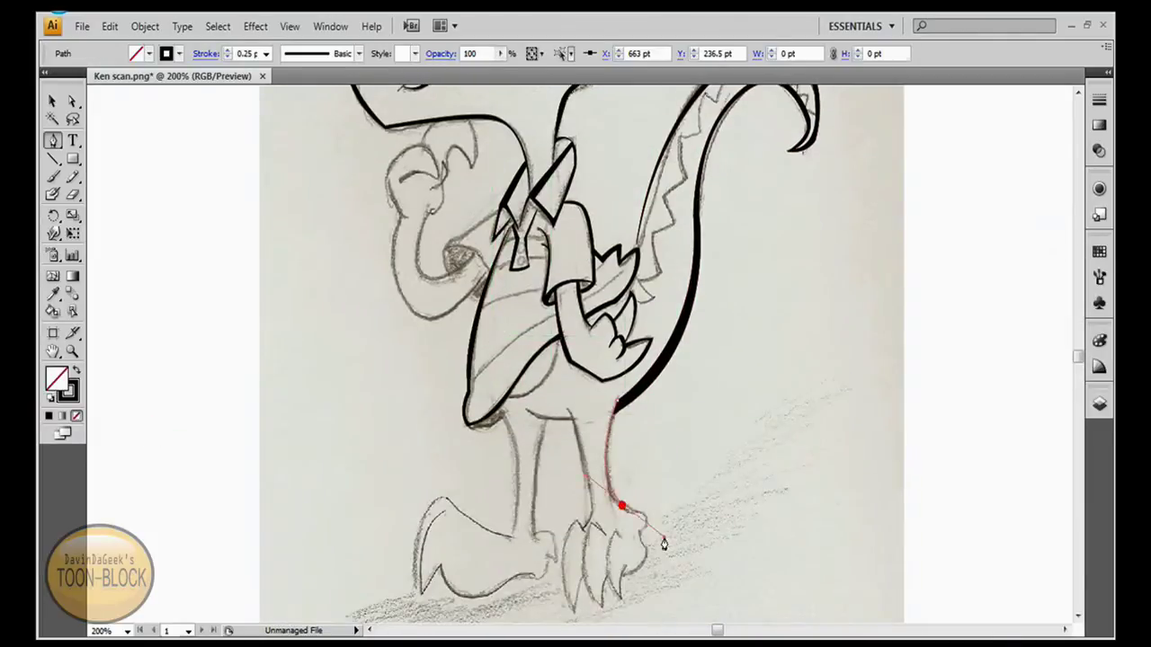
pyautogui.click(655, 308)
pyautogui.keyDown('ctrl'); pyautogui.click(781, 393); pyautogui.keyUp('ctrl')
pyautogui.click(1098, 403)
pyautogui.click(588, 513)
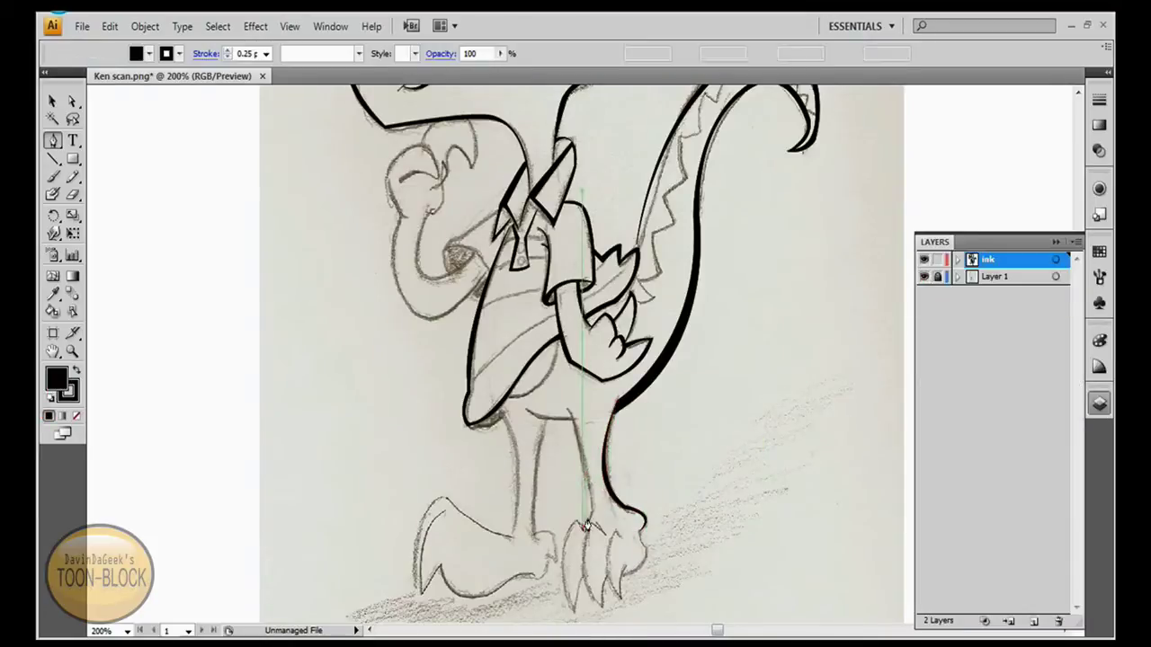
pyautogui.moveTo(566, 415); pyautogui.dragTo(586, 531)
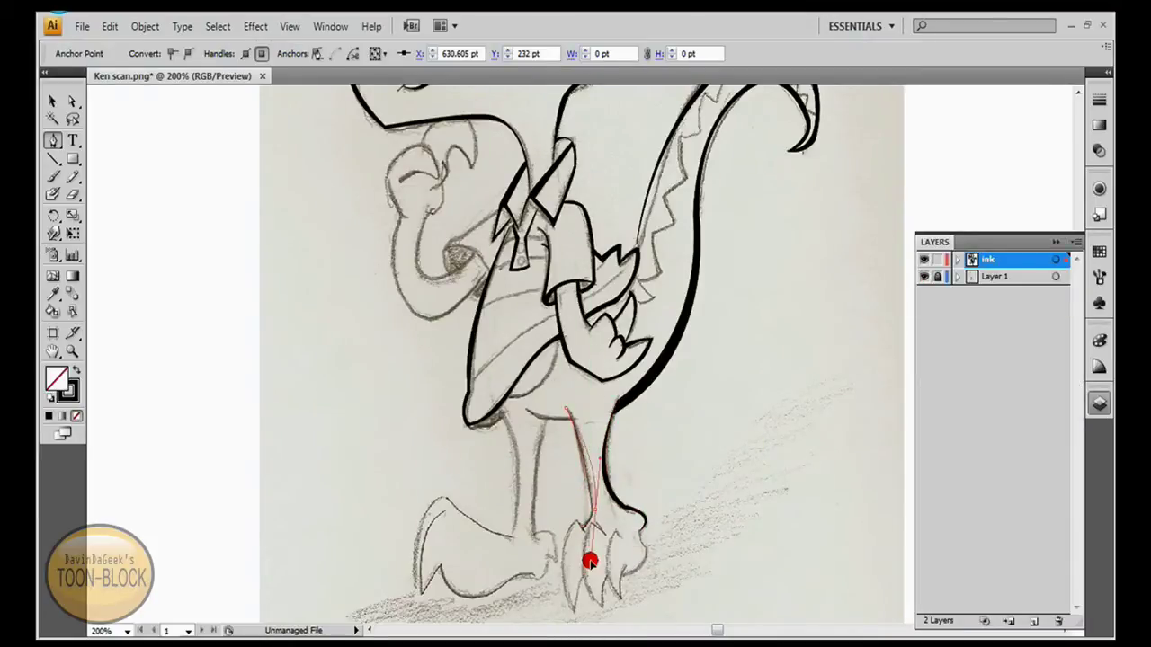
pyautogui.hotkey('ctrl', '+')
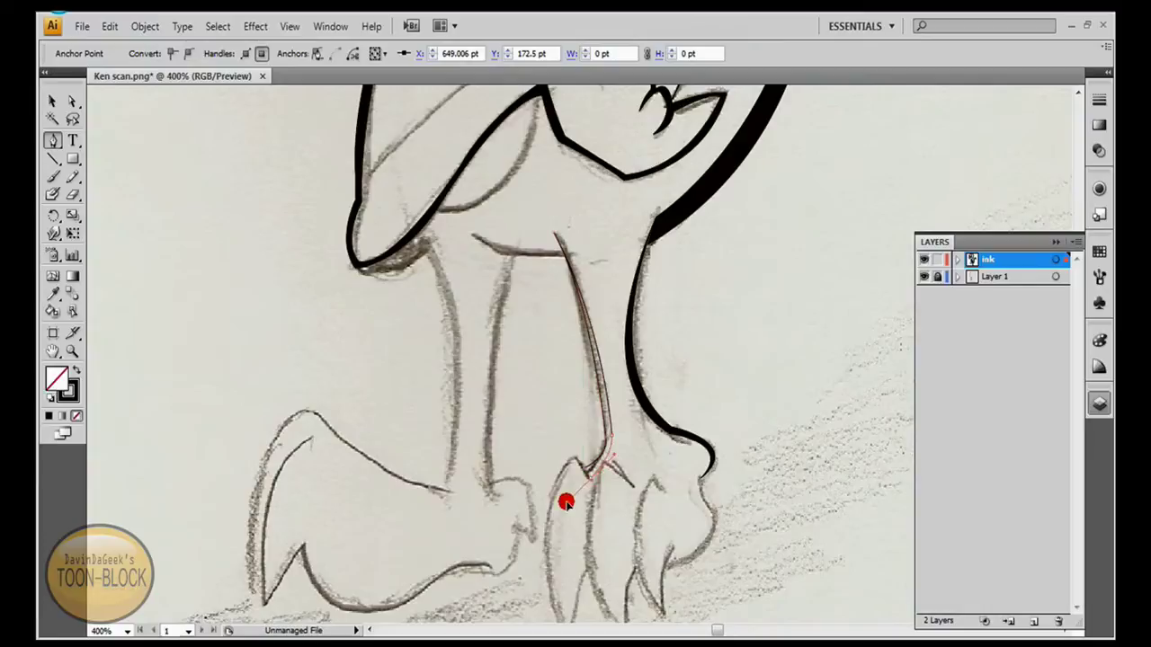
pyautogui.click(42, 416)
# Save the drawing via File > Save, confirming the dialog
pyautogui.click(82, 26)
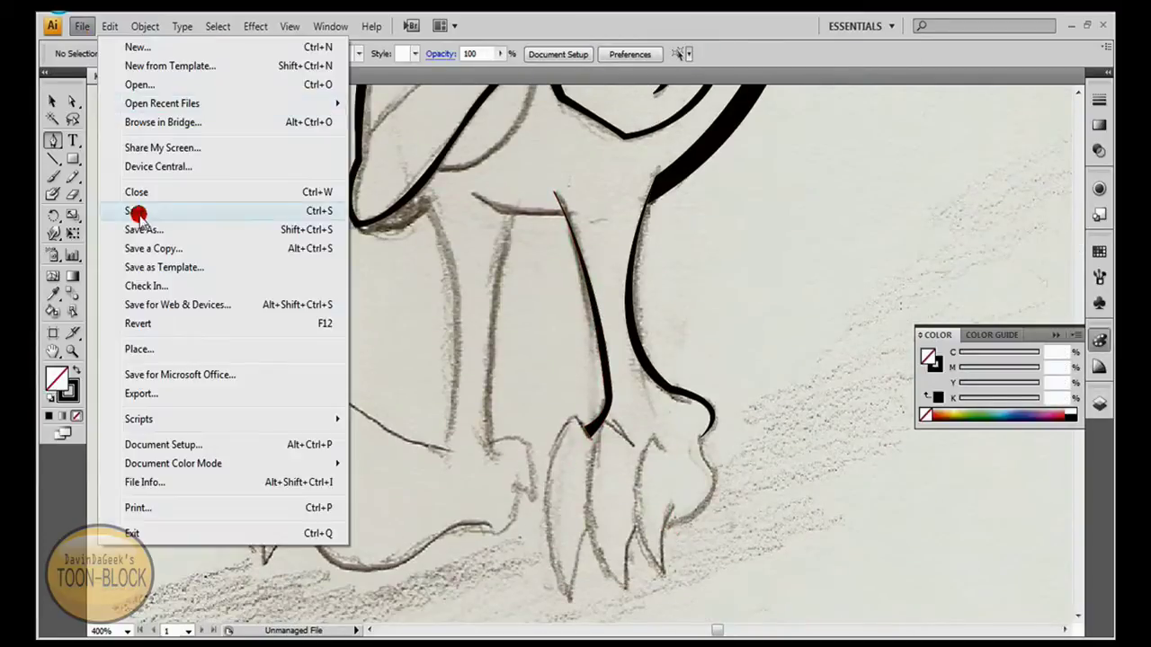
pyautogui.click(100, 213)
pyautogui.press('Return')
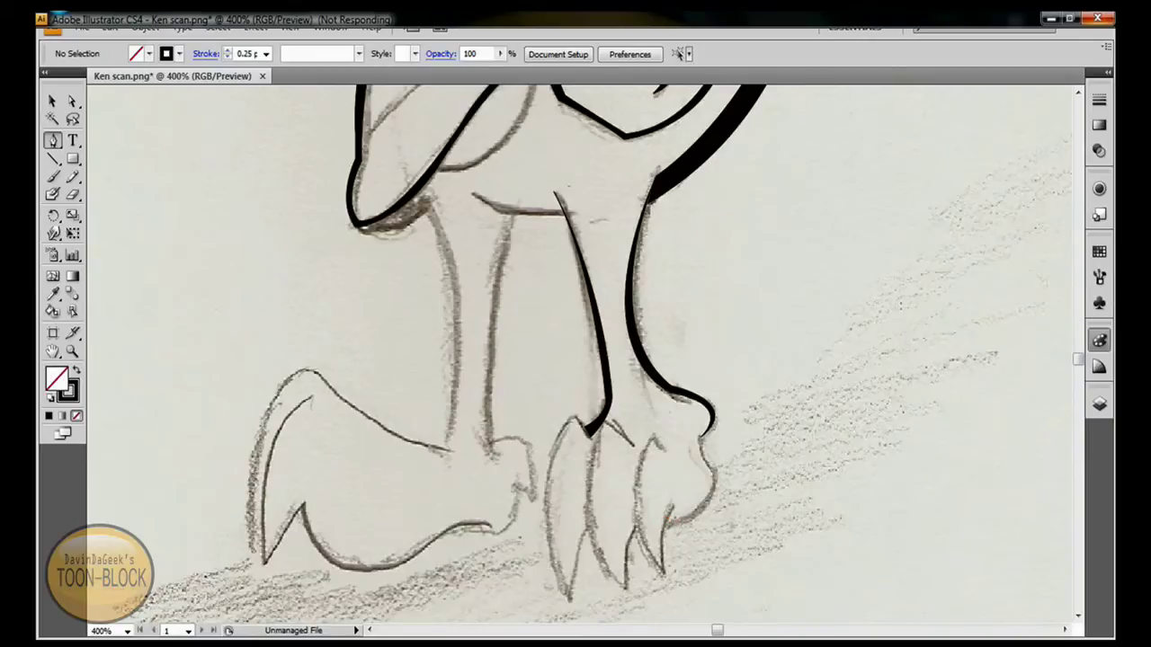
# Trace the heel's thick black ink outline on the foot
pyautogui.click(670, 519)
pyautogui.moveTo(711, 486); pyautogui.dragTo(701, 456)
pyautogui.hotkey('ctrl', '=')
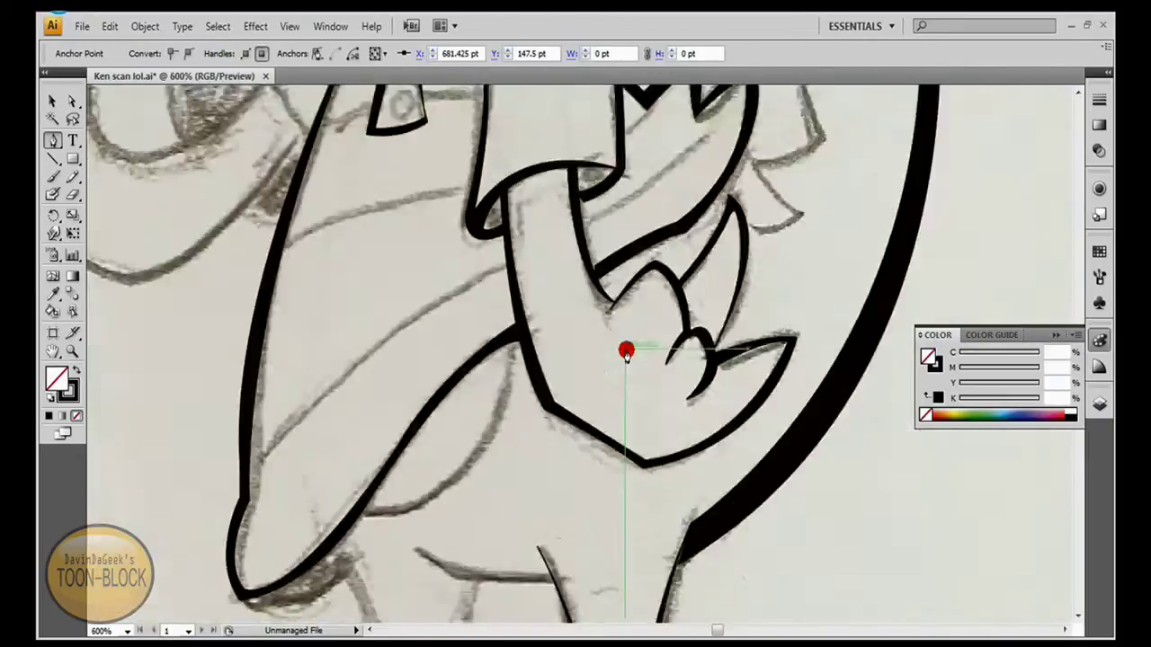
pyautogui.click(759, 380)
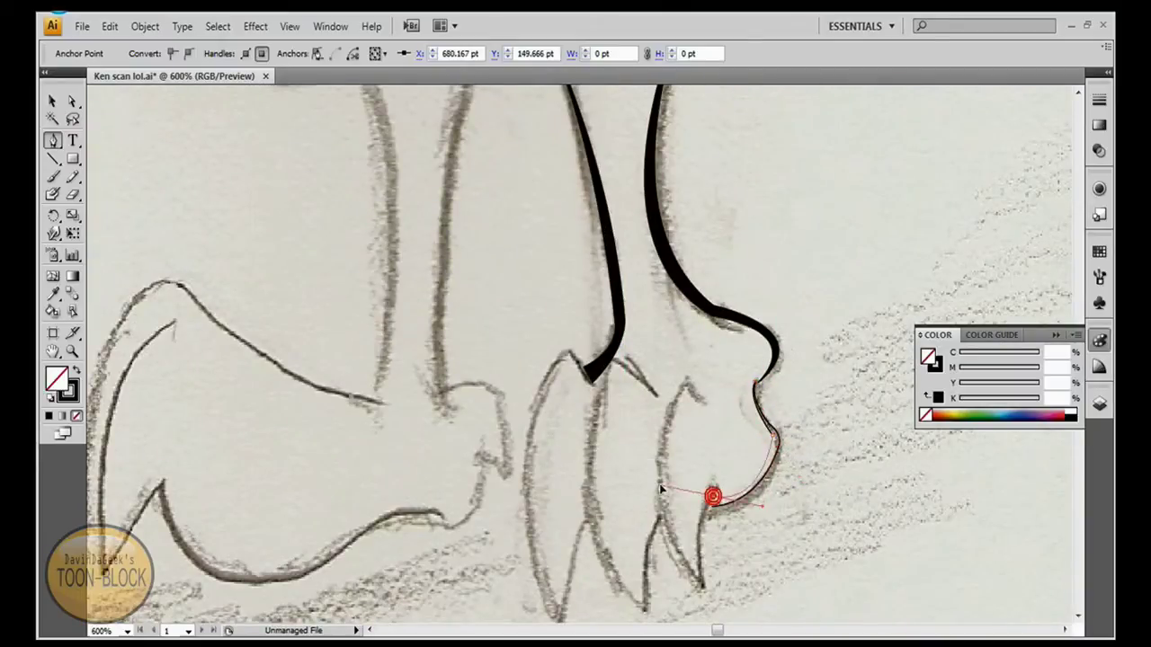
pyautogui.moveTo(732, 505); pyautogui.dragTo(720, 503)
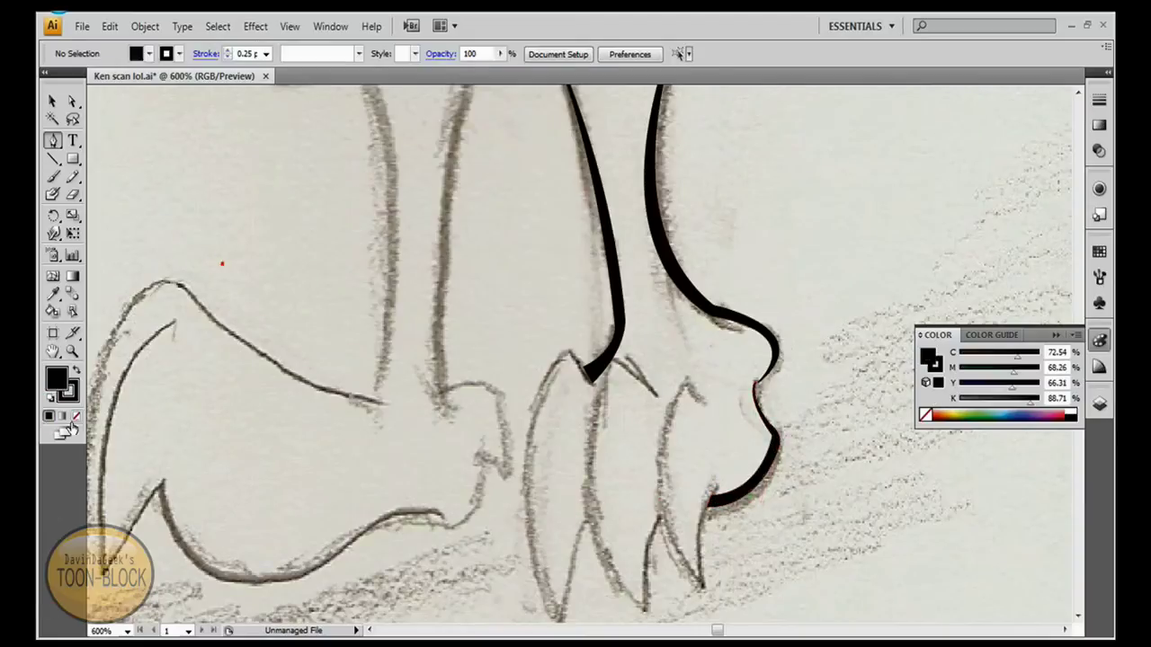
# Ink two toe claws as closed tapered crescent shapes
pyautogui.scroll(-5, 720, 591)
pyautogui.moveTo(706, 247); pyautogui.dragTo(710, 253)
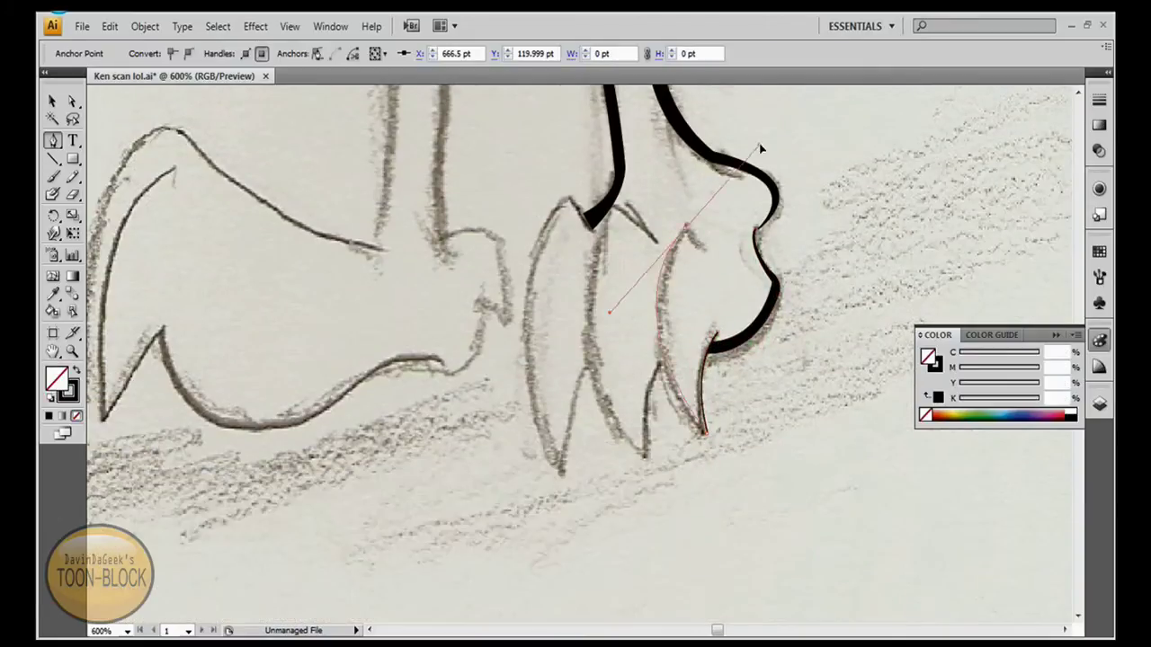
pyautogui.click(711, 340)
pyautogui.scroll(2, 647, 517)
pyautogui.moveTo(647, 517); pyautogui.dragTo(647, 520)
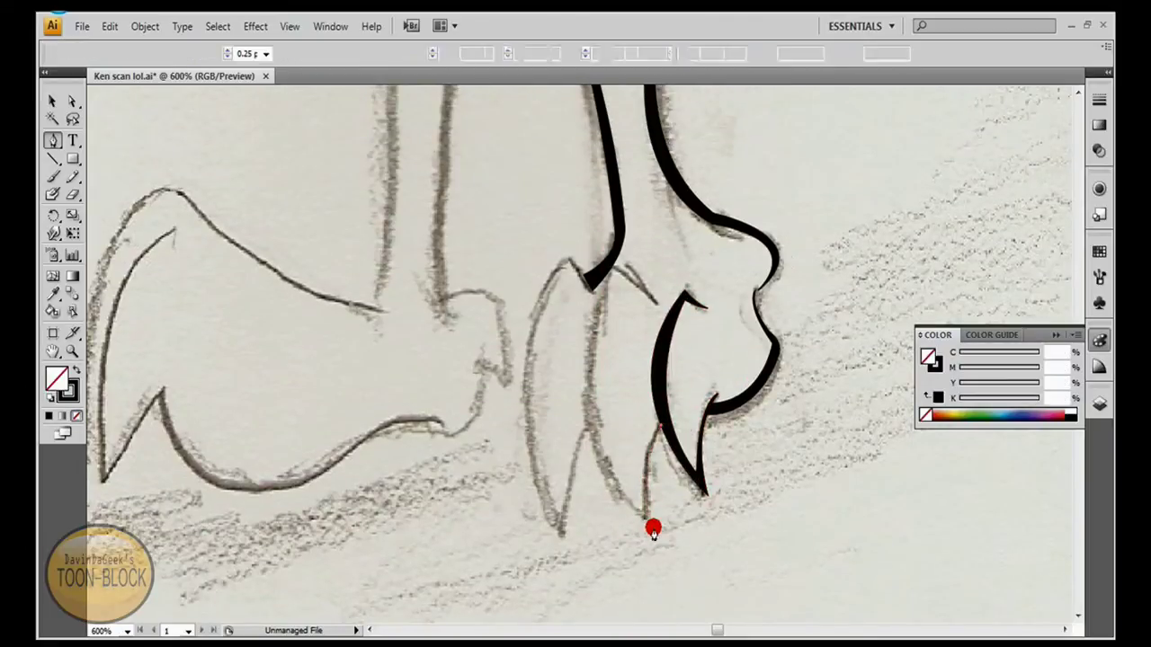
pyautogui.moveTo(611, 272); pyautogui.dragTo(693, 109)
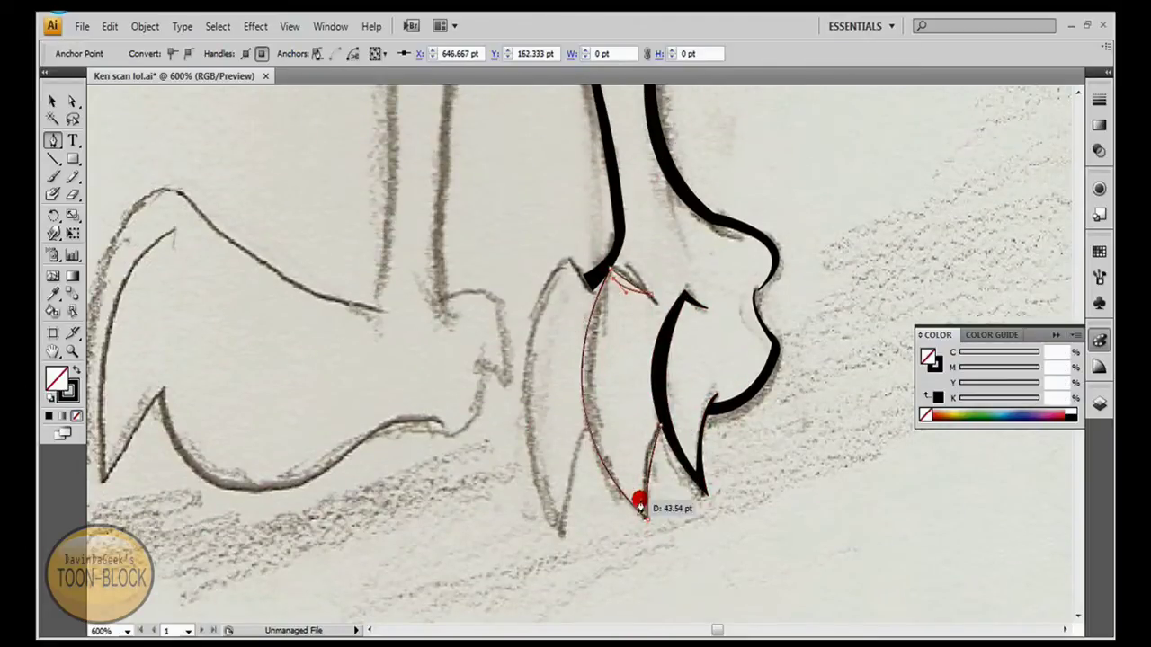
pyautogui.moveTo(640, 506); pyautogui.dragTo(681, 388)
pyautogui.scroll(2, 453, 300)
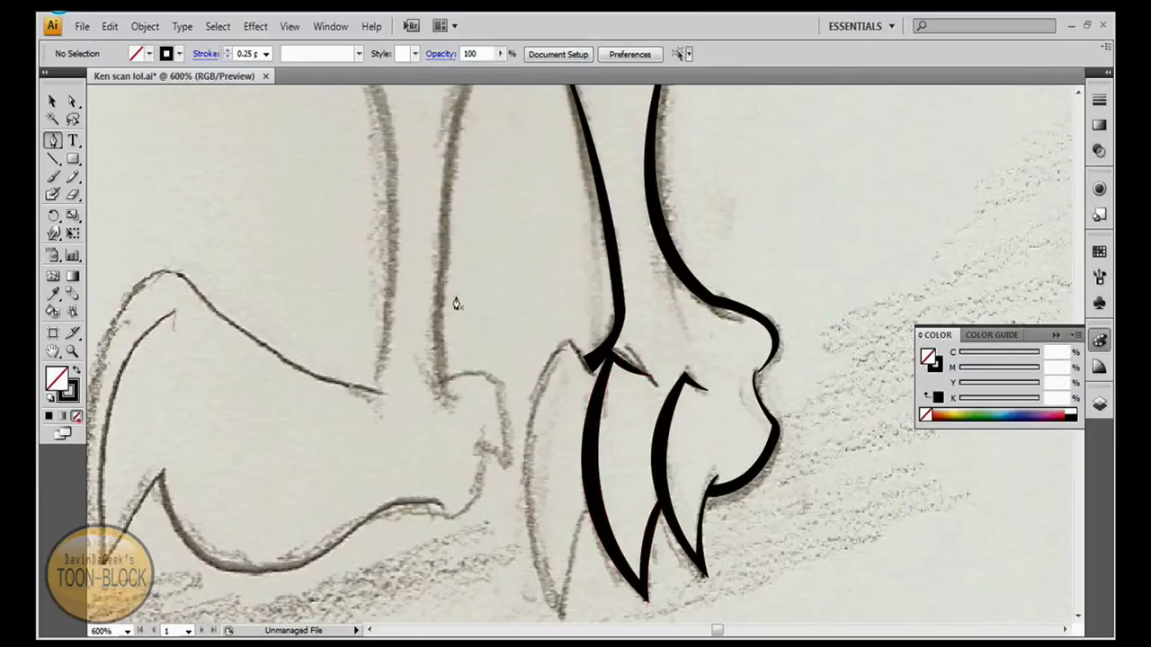
# Trace and close another claw outline along the foot
pyautogui.click(566, 339)
pyautogui.moveTo(556, 616); pyautogui.dragTo(500, 214)
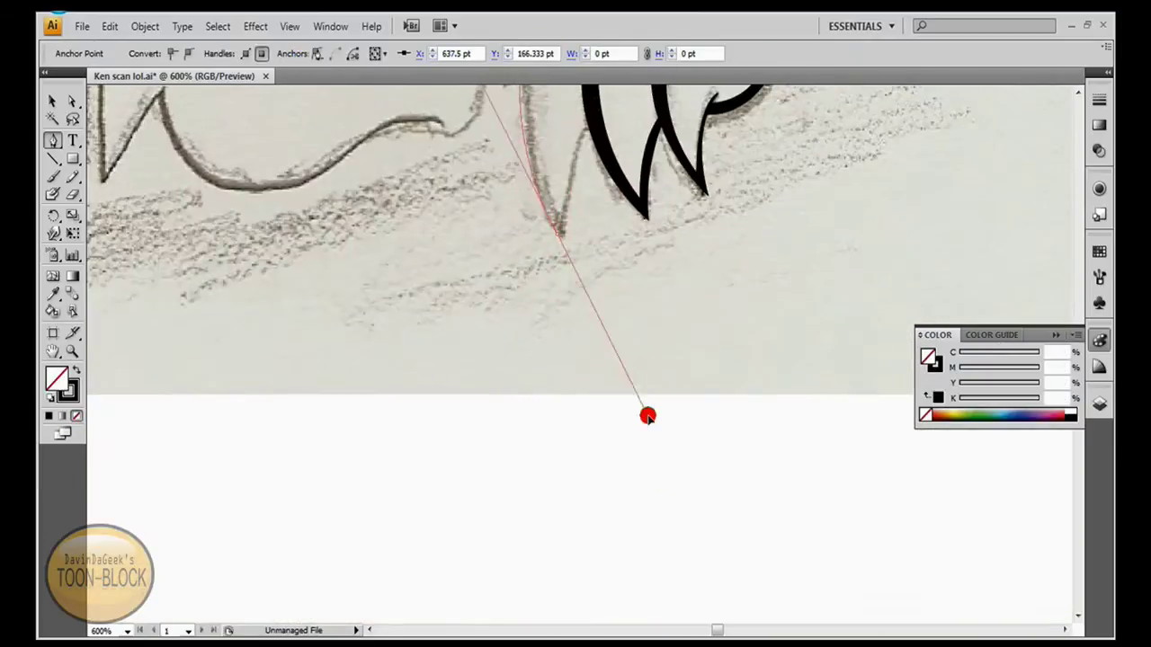
pyautogui.hotkey('ctrl', '-')
pyautogui.hotkey('ctrl', '-')
pyautogui.hotkey('ctrl', '+')
pyautogui.moveTo(556, 617)
pyautogui.mouseDown()
pyautogui.moveTo(585, 488)
pyautogui.moveTo(540, 221)
pyautogui.moveTo(609, 364)
pyautogui.mouseUp()
pyautogui.hotkey('ctrl', '+')
pyautogui.hotkey('ctrl', '+')
pyautogui.hotkey('ctrl', '+')
pyautogui.hotkey('ctrl', '+')
pyautogui.hotkey('ctrl', '+')
pyautogui.click(609, 364)
# Add a closed black outline shape along the arm
pyautogui.keyDown('ctrl'); pyautogui.click(282, 321); pyautogui.keyUp('ctrl')
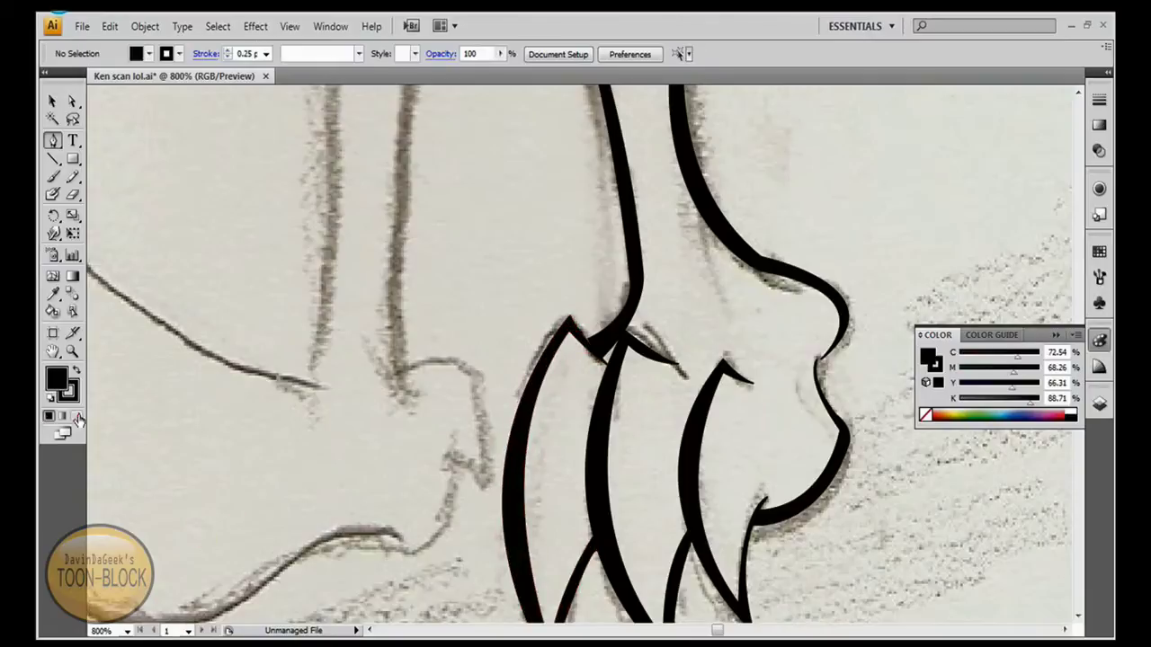
pyautogui.hotkey('ctrl', '-')
pyautogui.hotkey('ctrl', '-')
pyautogui.hotkey('ctrl', '-')
pyautogui.click(1098, 404)
pyautogui.hotkey('ctrl', '+')
pyautogui.hotkey('ctrl', '+')
pyautogui.hotkey('ctrl', '+')
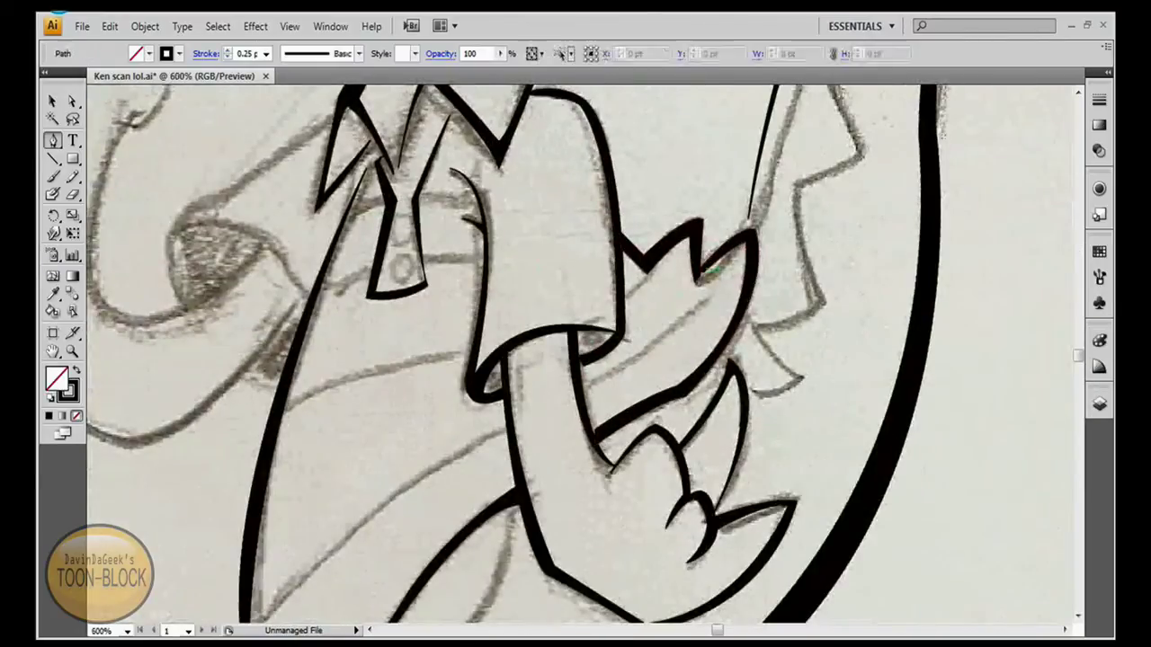
pyautogui.click(704, 260)
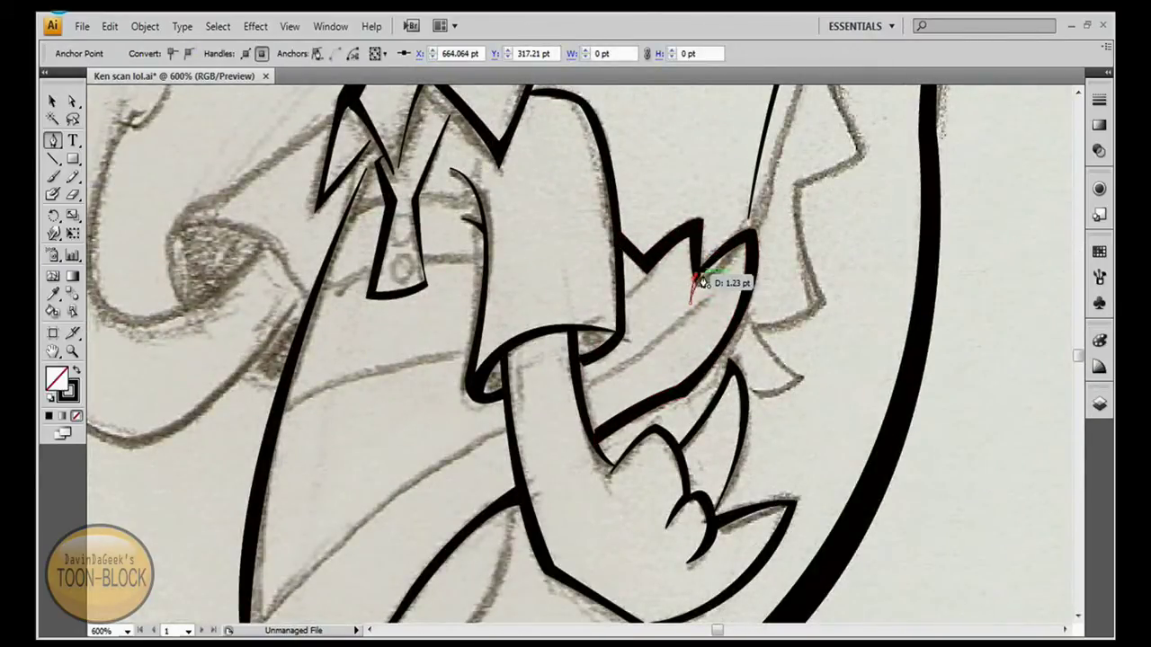
pyautogui.click(696, 269)
pyautogui.keyDown('ctrl'); pyautogui.click(809, 231); pyautogui.keyUp('ctrl')
# Trace the lower curve of the belly with anchors down to its rounded tip
pyautogui.hotkey('ctrl', '-')
pyautogui.hotkey('ctrl', '-')
pyautogui.hotkey('ctrl', '-')
pyautogui.hotkey('ctrl', '+')
pyautogui.click(423, 486)
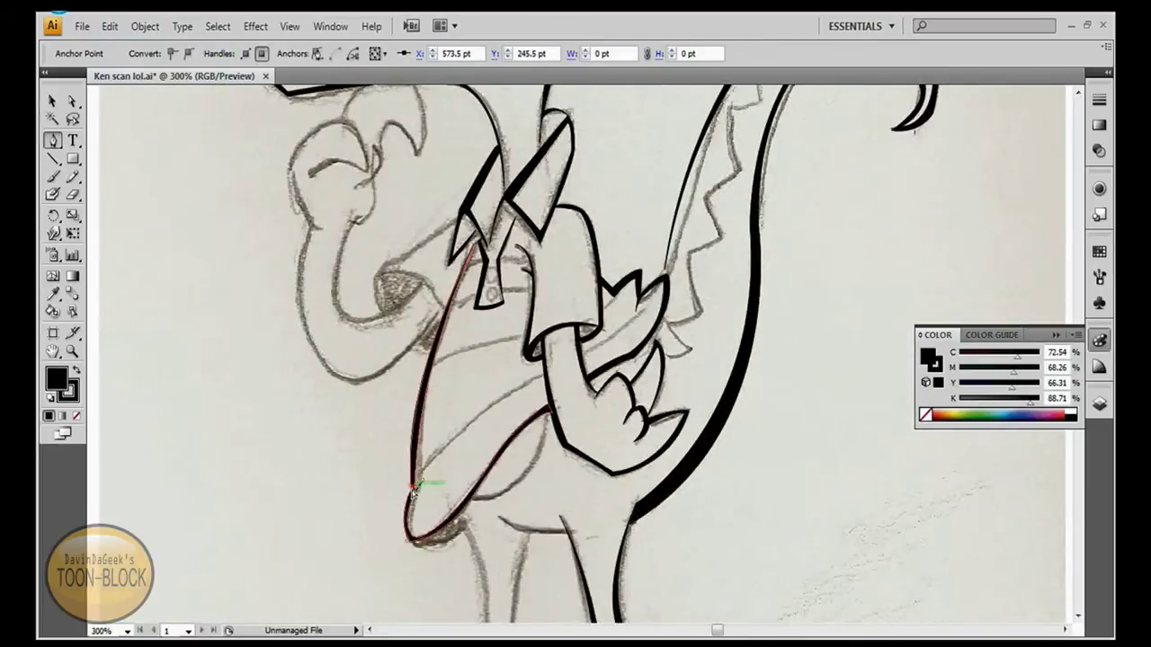
pyautogui.hotkey('ctrl', '+')
pyautogui.hotkey('ctrl', '+')
pyautogui.click(231, 472)
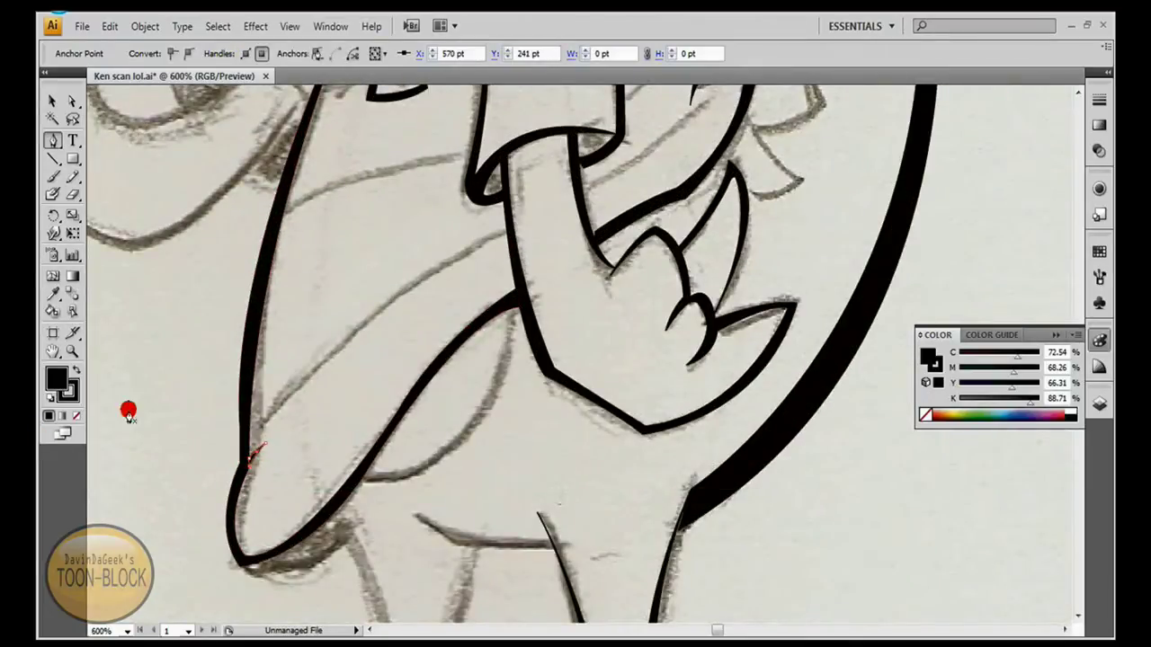
pyautogui.scroll(-3, 128, 413)
pyautogui.moveTo(339, 392); pyautogui.dragTo(252, 425)
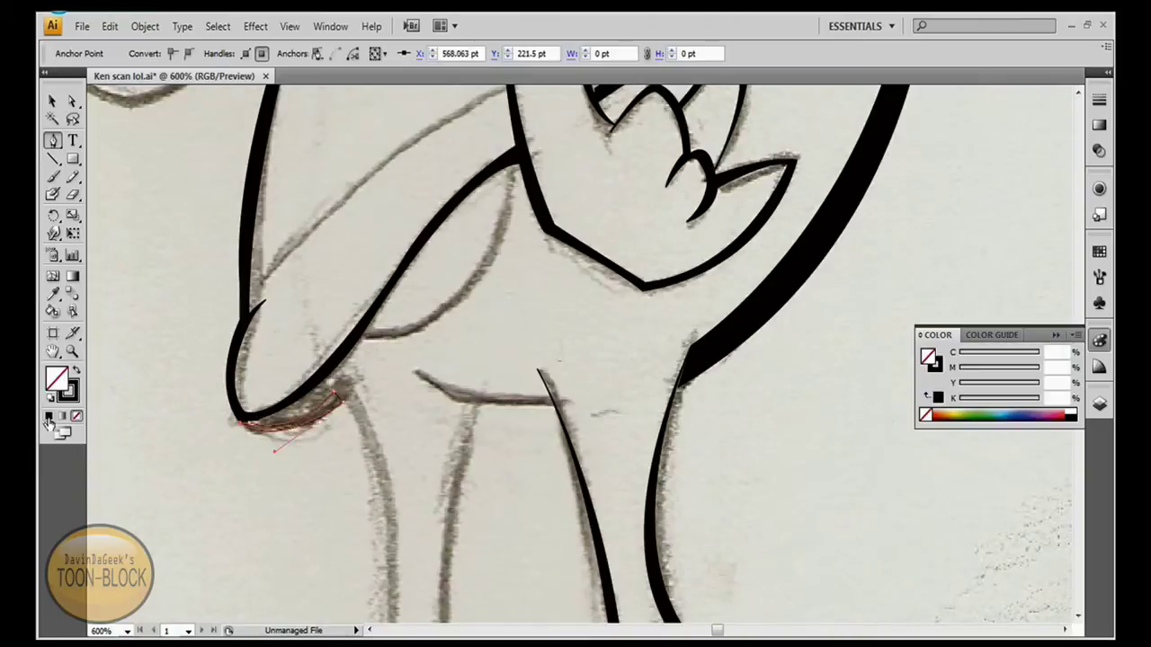
pyautogui.scroll(-5, 329, 195)
pyautogui.scroll(-5, 354, 526)
pyautogui.hotkey('ctrl', '-')
pyautogui.hotkey('ctrl', '-')
pyautogui.hotkey('ctrl', '-')
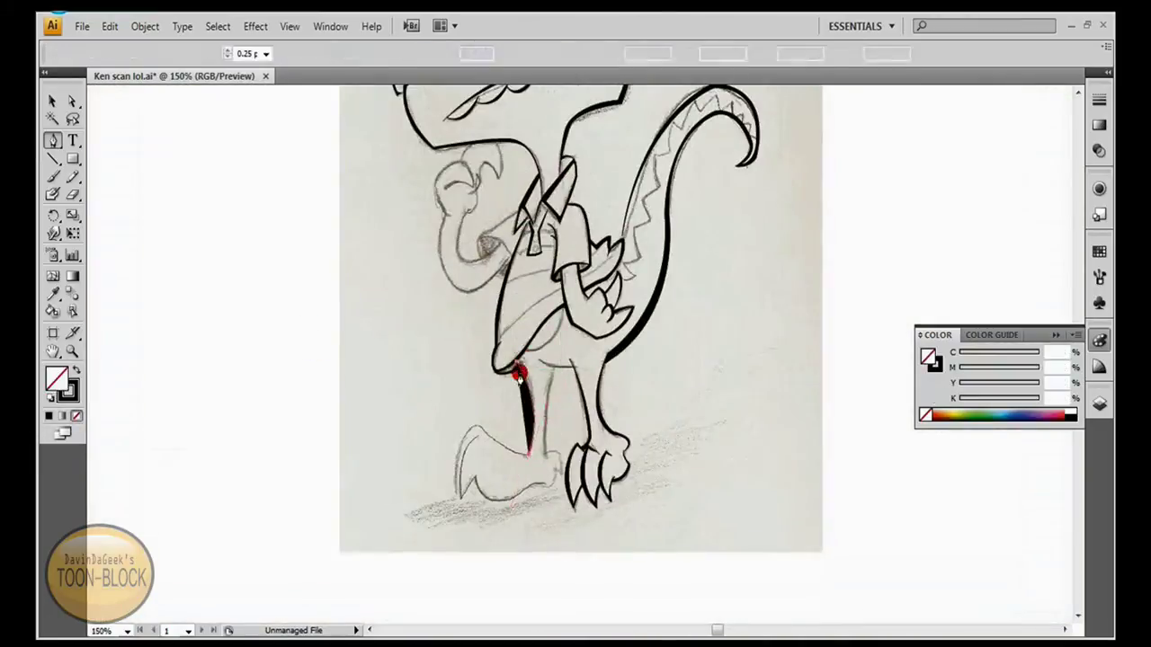
# Close the belly outline and add a leg outline curving down toward the foot
pyautogui.click(518, 375)
pyautogui.moveTo(509, 506); pyautogui.dragTo(481, 475)
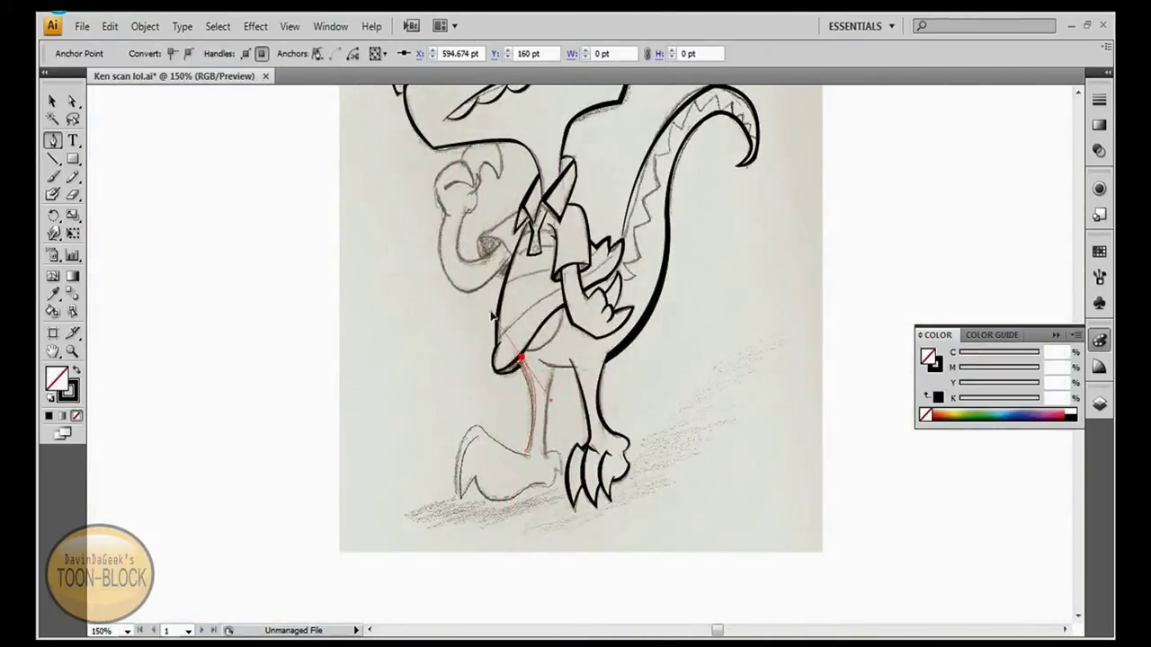
pyautogui.click(520, 360)
pyautogui.scroll(3, 519, 361)
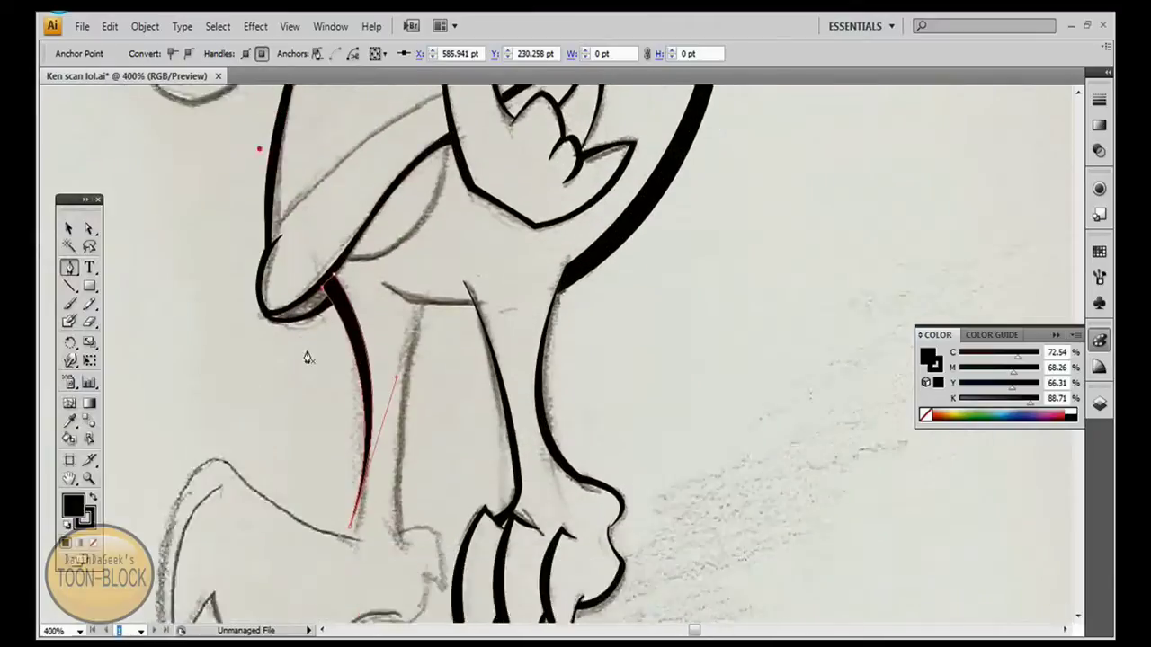
pyautogui.moveTo(385, 225); pyautogui.dragTo(422, 230)
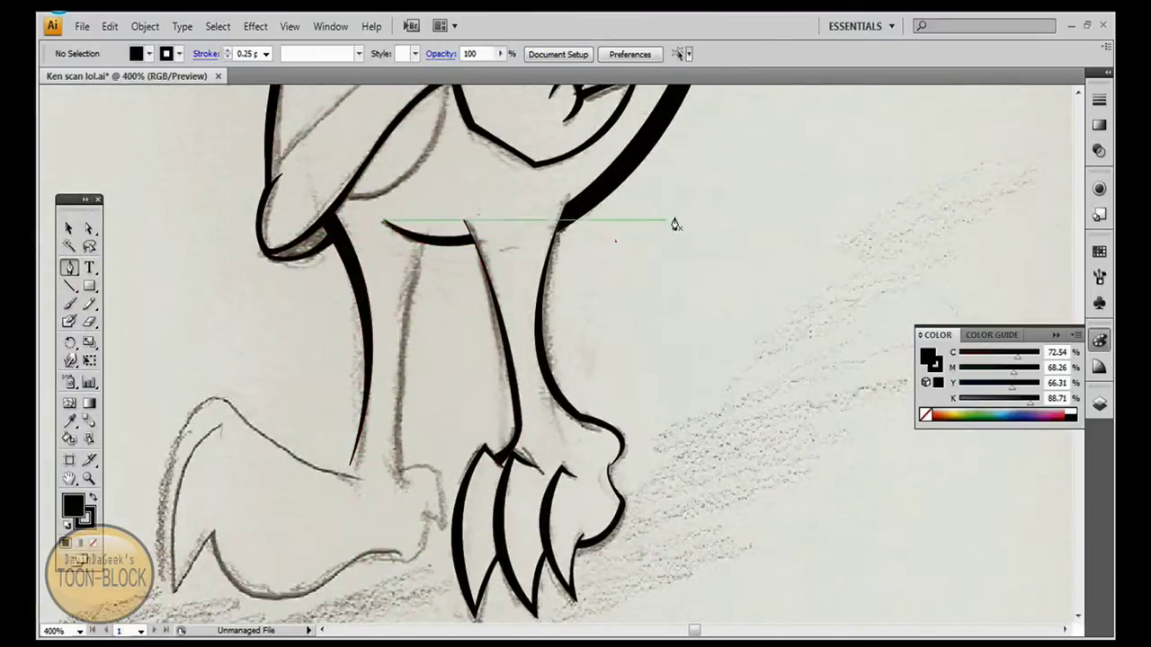
pyautogui.scroll(-3, 281, 385)
pyautogui.scroll(1, 282, 385)
# Trace the leg and ankle outline, with a sharp corner anchor near the foot
pyautogui.click(422, 202)
pyautogui.moveTo(400, 427); pyautogui.dragTo(302, 430)
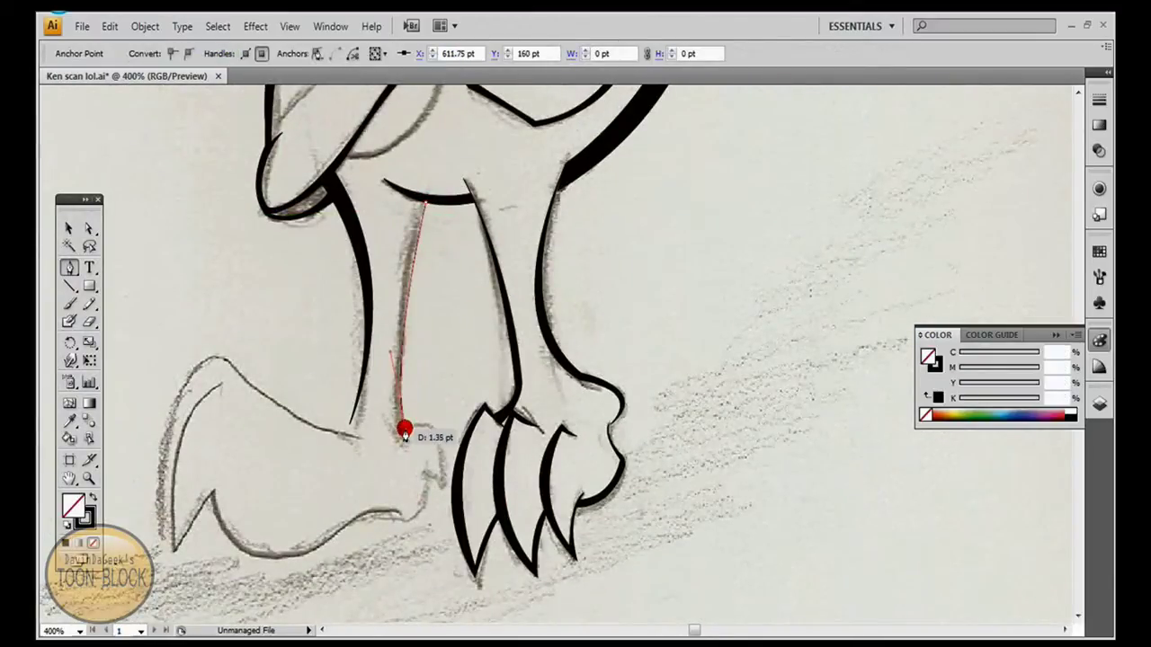
pyautogui.moveTo(443, 127); pyautogui.dragTo(443, 127)
pyautogui.scroll(-2, 365, 418)
pyautogui.keyDown('ctrl'); pyautogui.click(365, 419); pyautogui.keyUp('ctrl')
pyautogui.click(397, 389)
pyautogui.moveTo(445, 443); pyautogui.dragTo(446, 453)
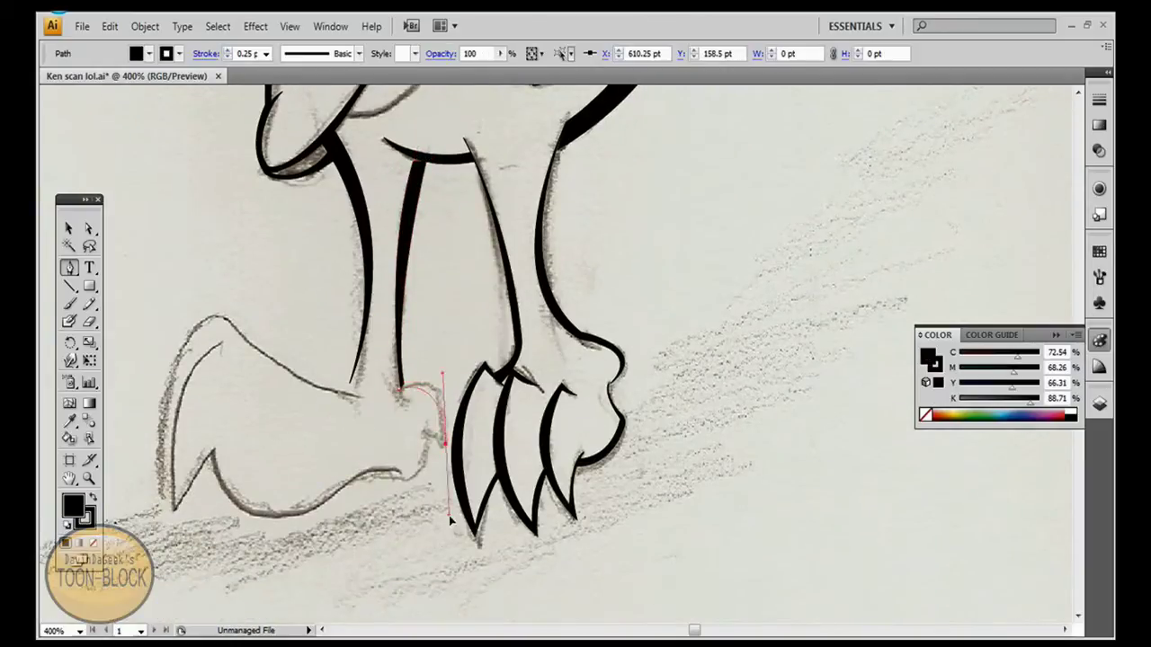
pyautogui.click(431, 438)
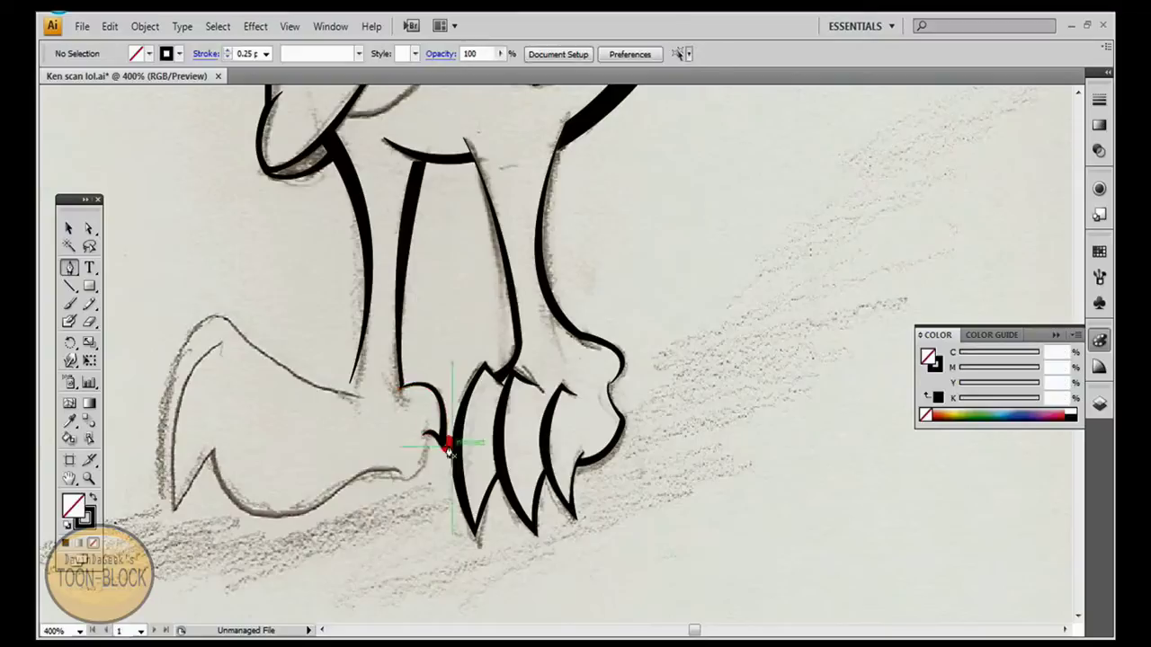
pyautogui.click(356, 478)
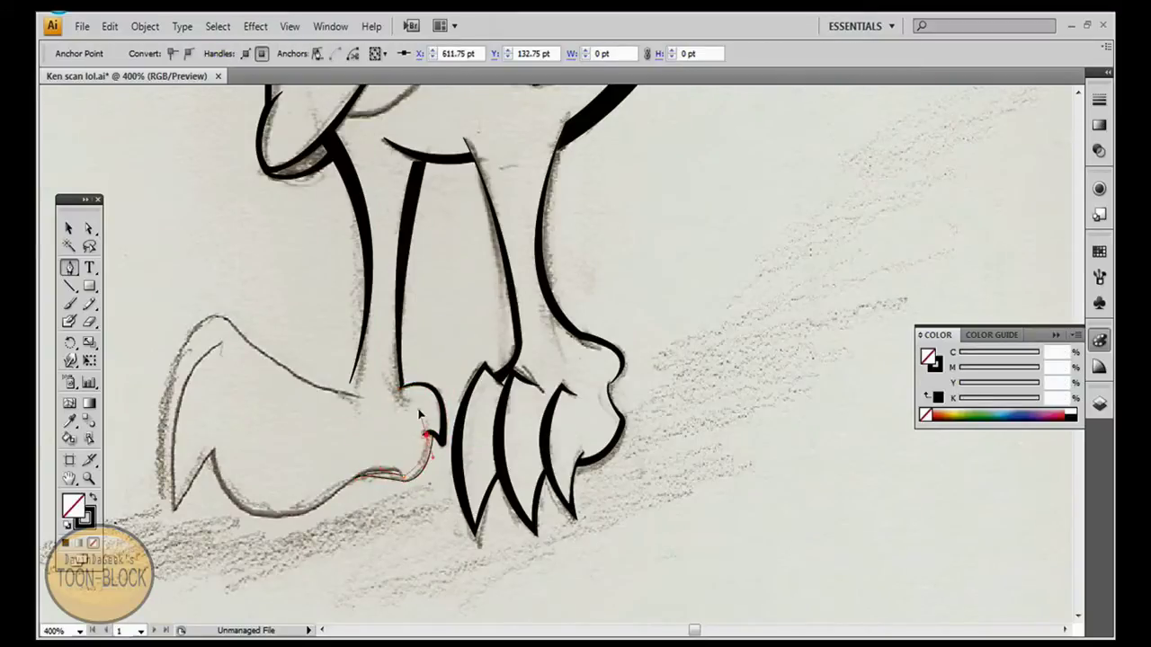
pyautogui.keyDown('ctrl'); pyautogui.click(719, 312); pyautogui.keyUp('ctrl')
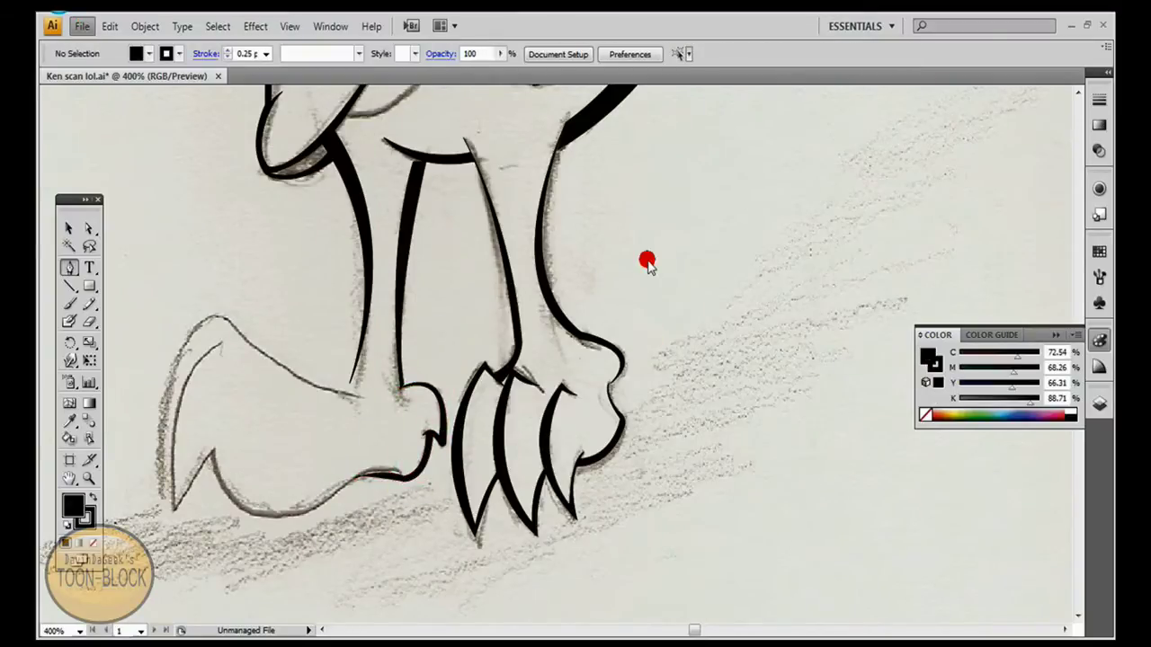
# Draw and close the sole outline, filling the finished leg shape black
pyautogui.click(209, 457)
pyautogui.moveTo(371, 465)
pyautogui.mouseDown()
pyautogui.moveTo(393, 463)
pyautogui.moveTo(256, 534)
pyautogui.moveTo(321, 497)
pyautogui.mouseUp()
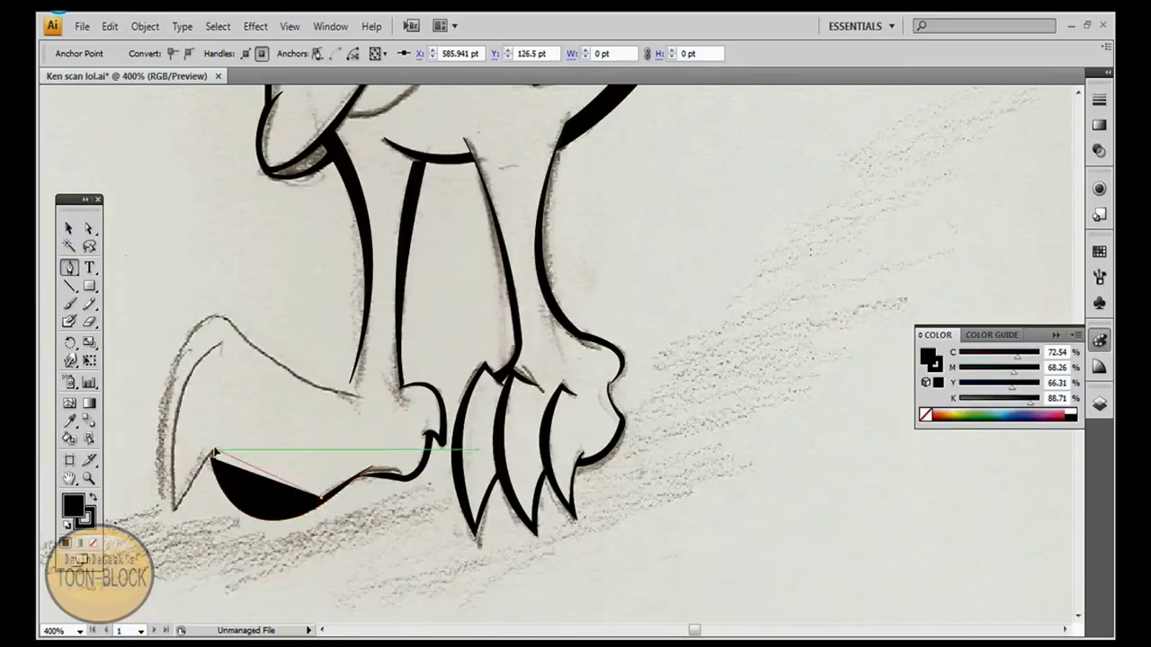
pyautogui.click(209, 459)
pyautogui.press('/')
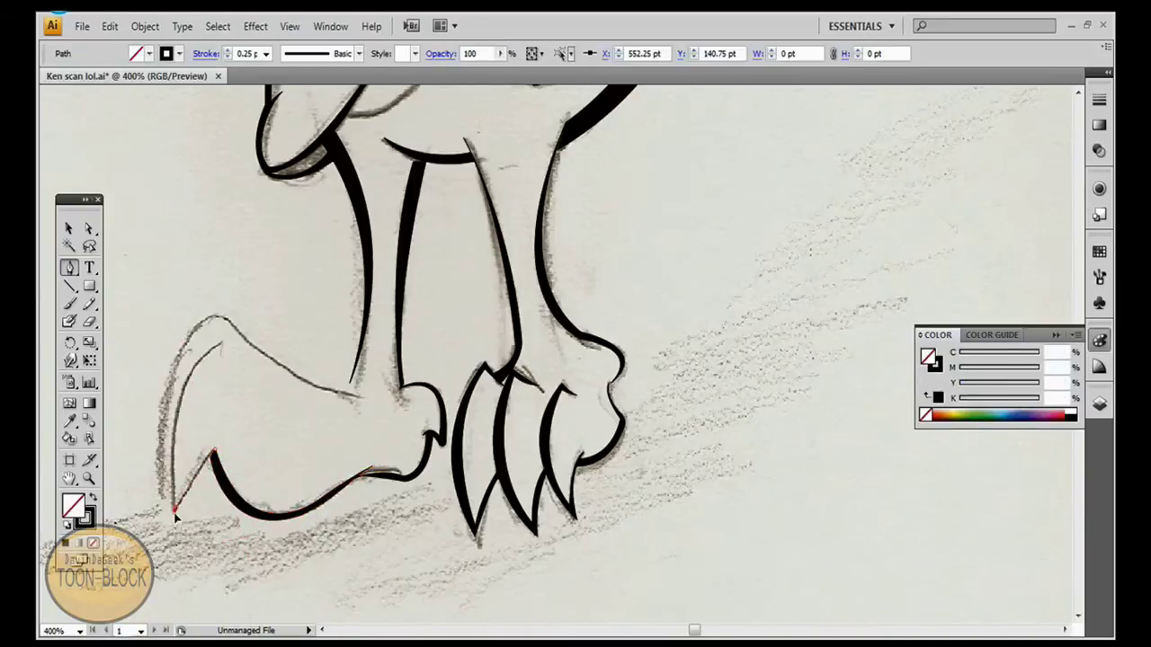
pyautogui.moveTo(221, 343); pyautogui.dragTo(296, 328)
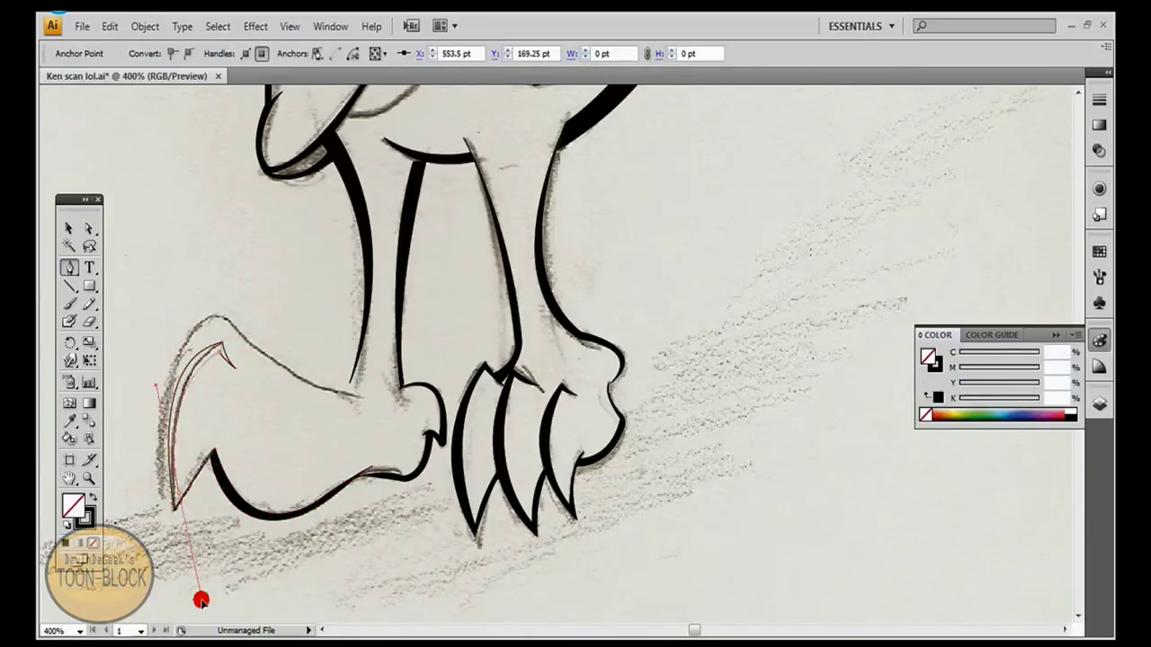
pyautogui.hotkey('shift', 'x')
# Outline the knee and carry the shape along the top of the foot
pyautogui.click(359, 396)
pyautogui.moveTo(211, 322)
pyautogui.mouseDown()
pyautogui.moveTo(172, 305)
pyautogui.moveTo(166, 508)
pyautogui.mouseUp()
pyautogui.scroll(-5, 172, 305)
pyautogui.press('/')
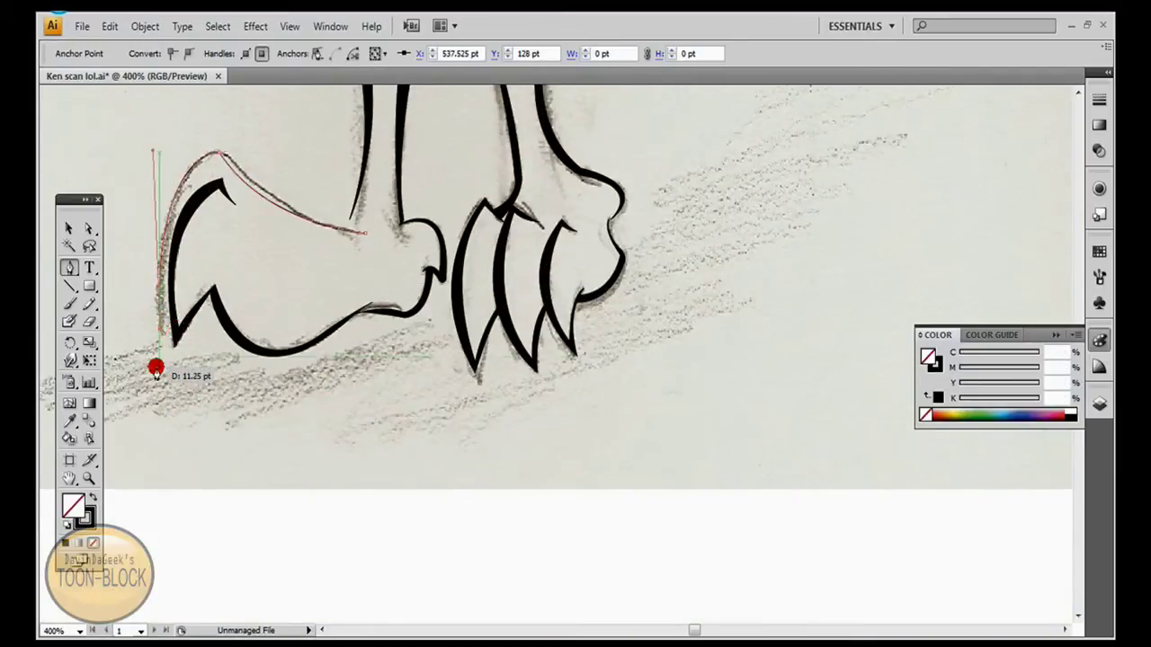
pyautogui.moveTo(172, 326); pyautogui.dragTo(167, 370)
pyautogui.scroll(3, 167, 371)
pyautogui.hotkey('ctrl', '+')
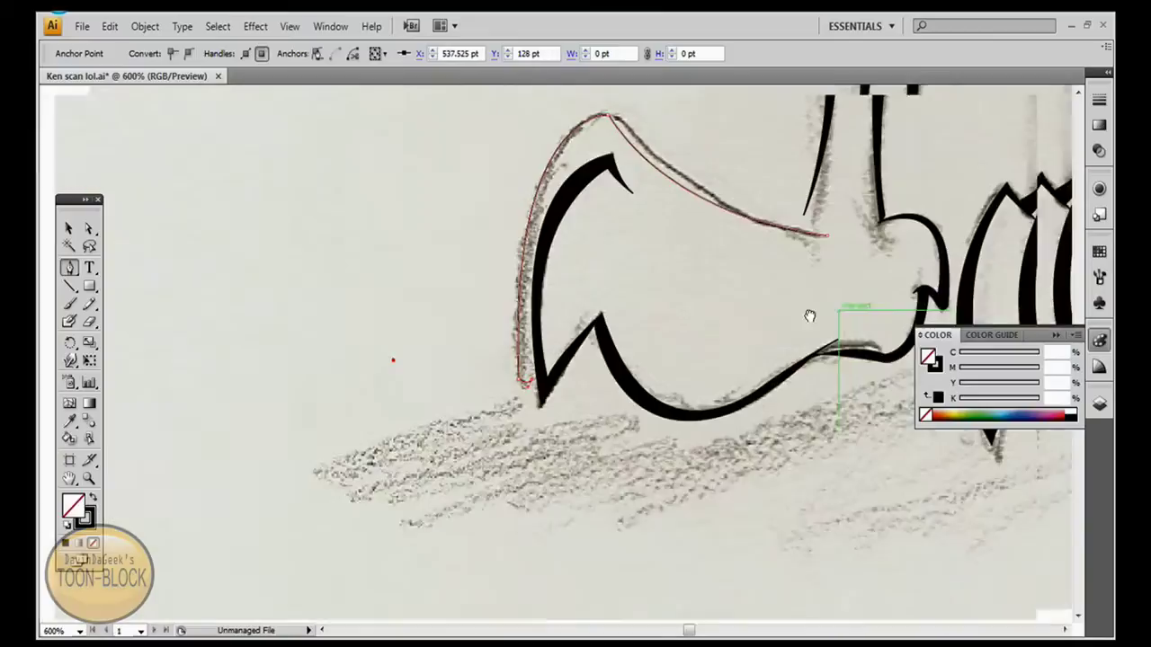
pyautogui.moveTo(789, 245); pyautogui.dragTo(976, 270)
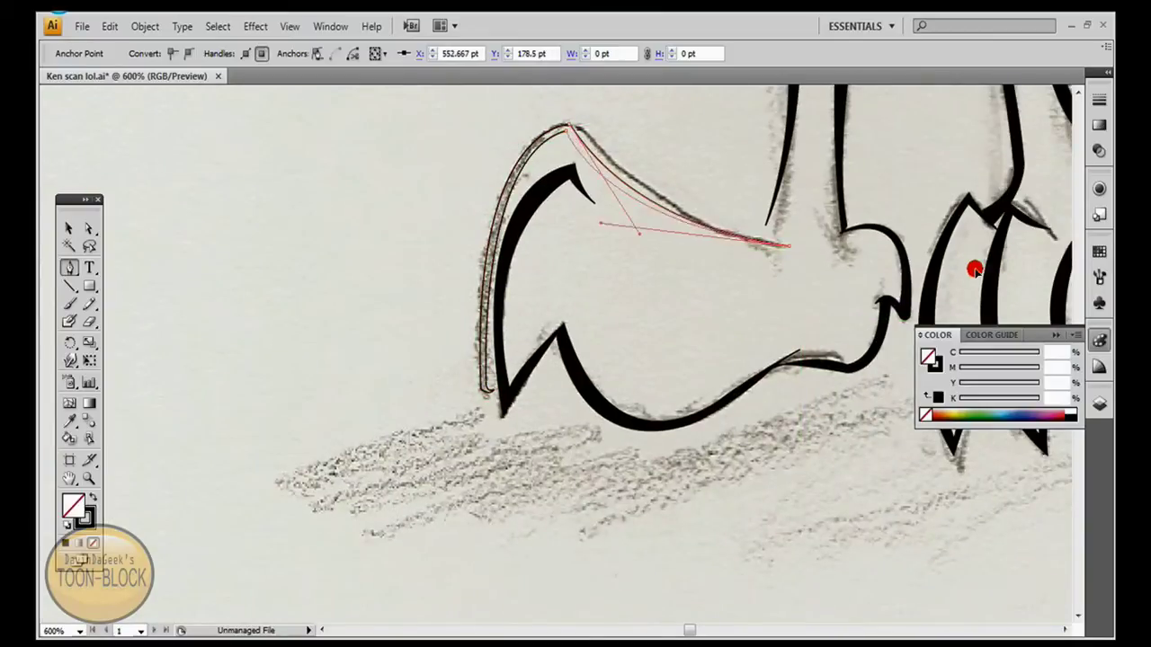
pyautogui.click(485, 398)
# Start a thin ink line up the back foot's heel and along its top edge
pyautogui.hotkey('ctrl', '+')
pyautogui.hotkey('ctrl', '+')
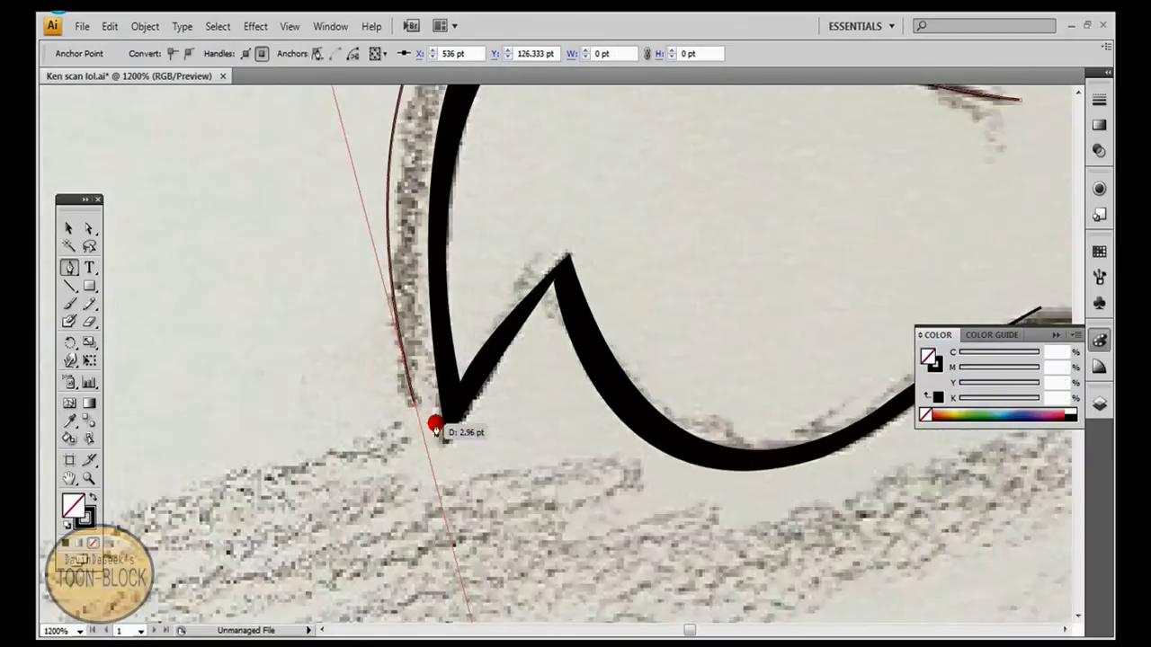
pyautogui.moveTo(449, 465); pyautogui.dragTo(413, 436)
pyautogui.scroll(5, 414, 435)
pyautogui.moveTo(1028, 300); pyautogui.dragTo(899, 336)
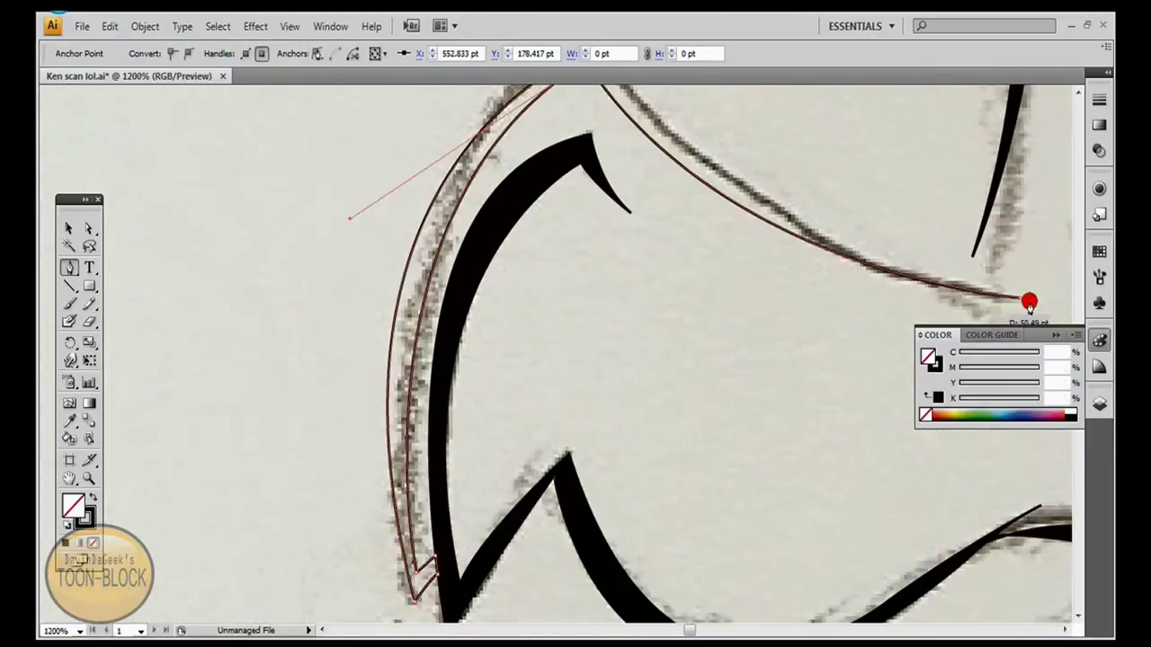
pyautogui.hscroll(5, 761, 275)
# Trace the curved outline around the fist with Pen anchors
pyautogui.hotkey('ctrl', '0')
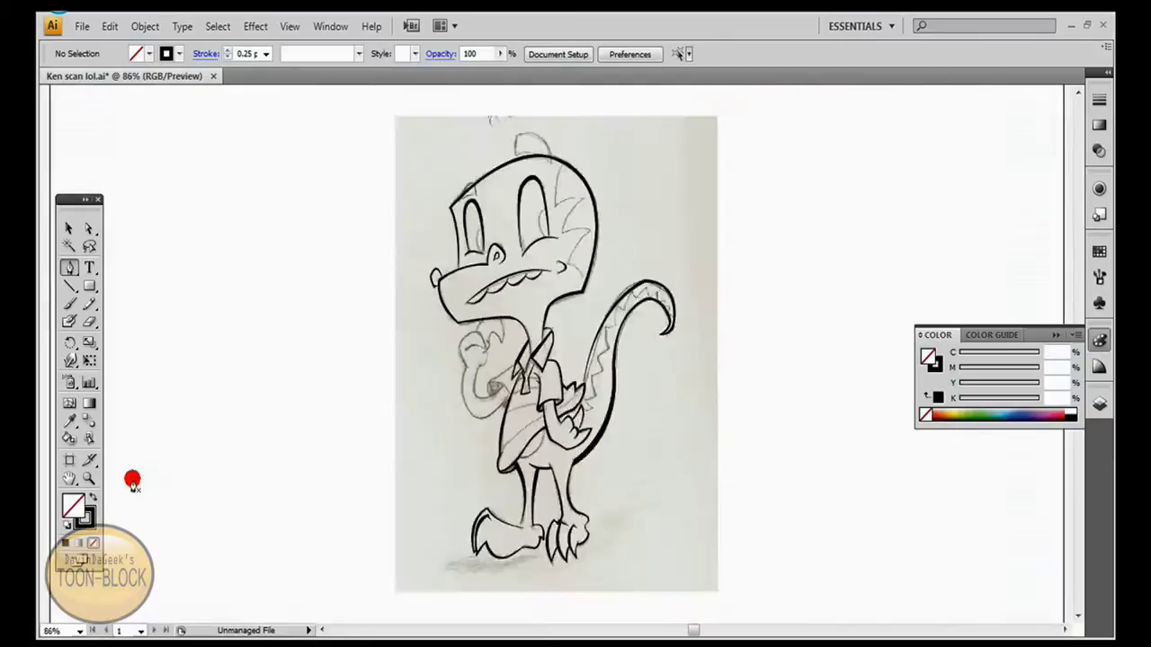
pyautogui.hotkey('ctrl', '+')
pyautogui.moveTo(418, 418)
pyautogui.mouseDown()
pyautogui.moveTo(437, 368)
pyautogui.moveTo(416, 276)
pyautogui.mouseUp()
pyautogui.moveTo(419, 471); pyautogui.dragTo(429, 533)
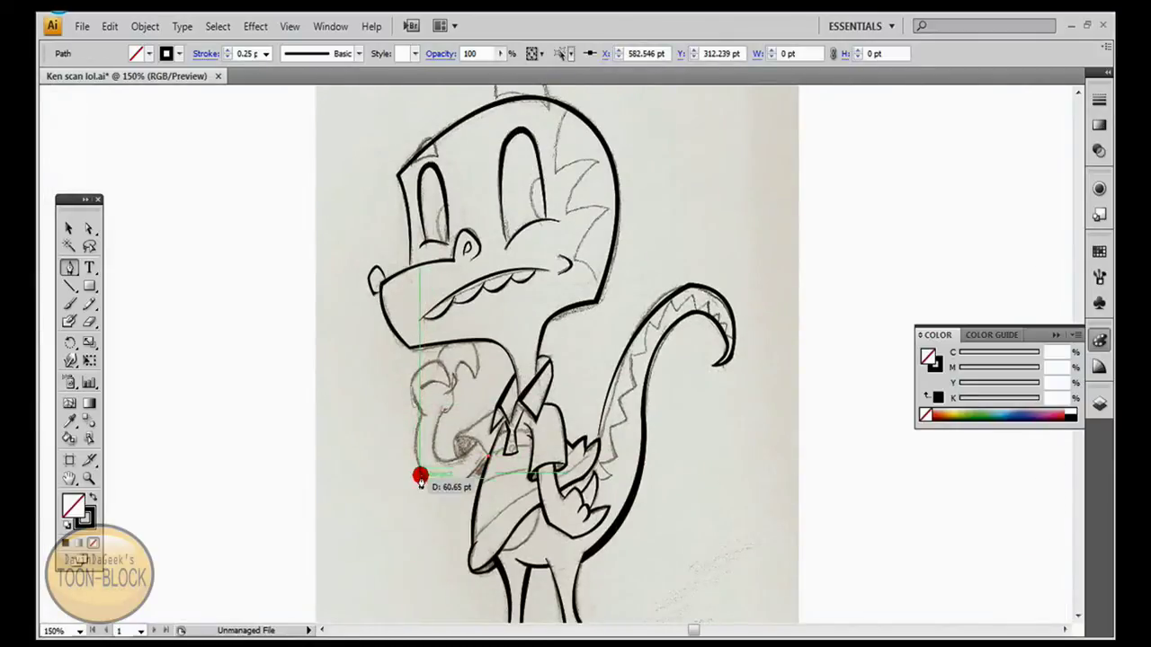
pyautogui.hotkey('ctrl', '+')
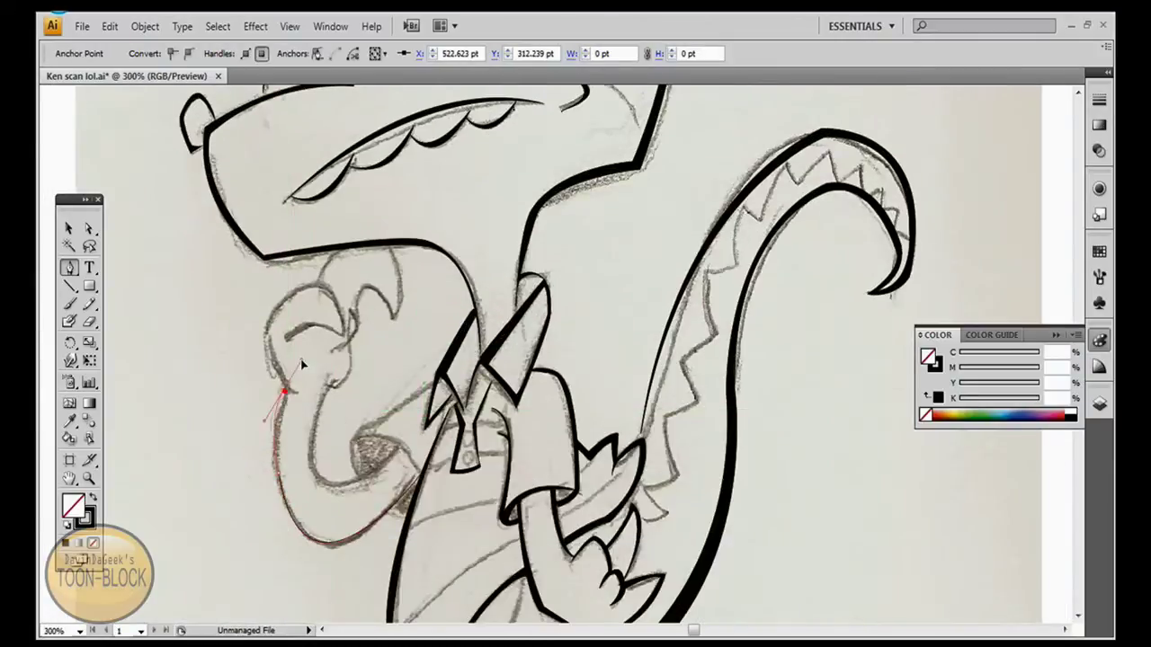
pyautogui.scroll(-3, 321, 477)
pyautogui.scroll(2, 411, 429)
pyautogui.moveTo(306, 493); pyautogui.dragTo(253, 473)
pyautogui.moveTo(284, 352)
pyautogui.mouseDown()
pyautogui.moveTo(323, 290)
pyautogui.moveTo(359, 387)
pyautogui.mouseUp()
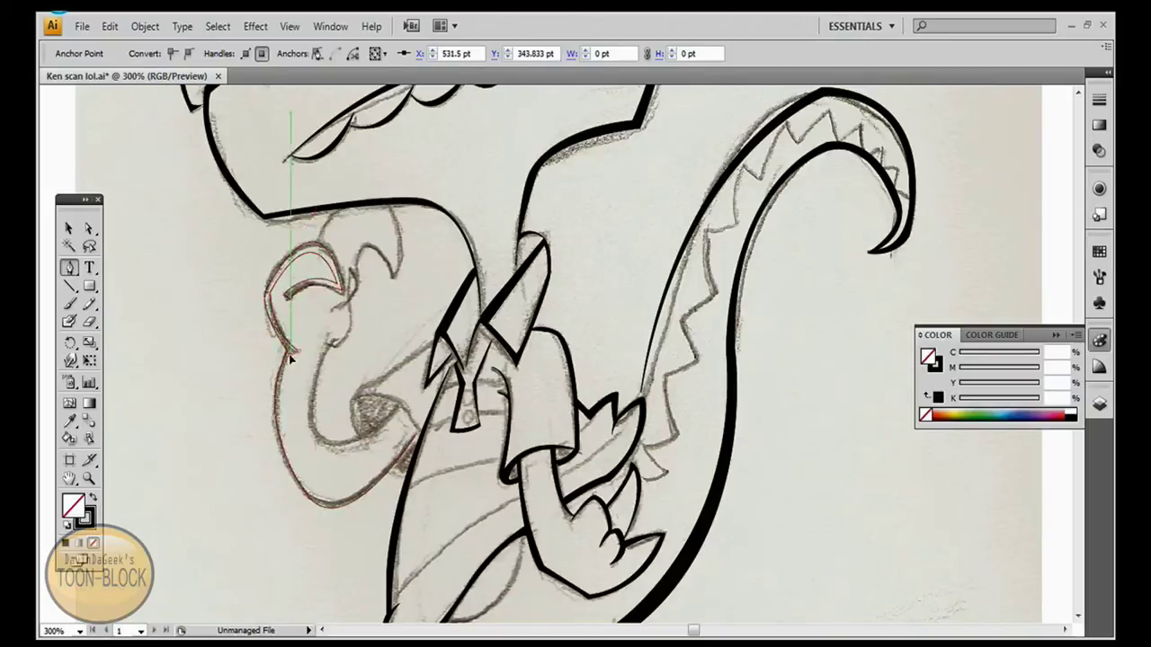
pyautogui.hotkey('ctrl', '+')
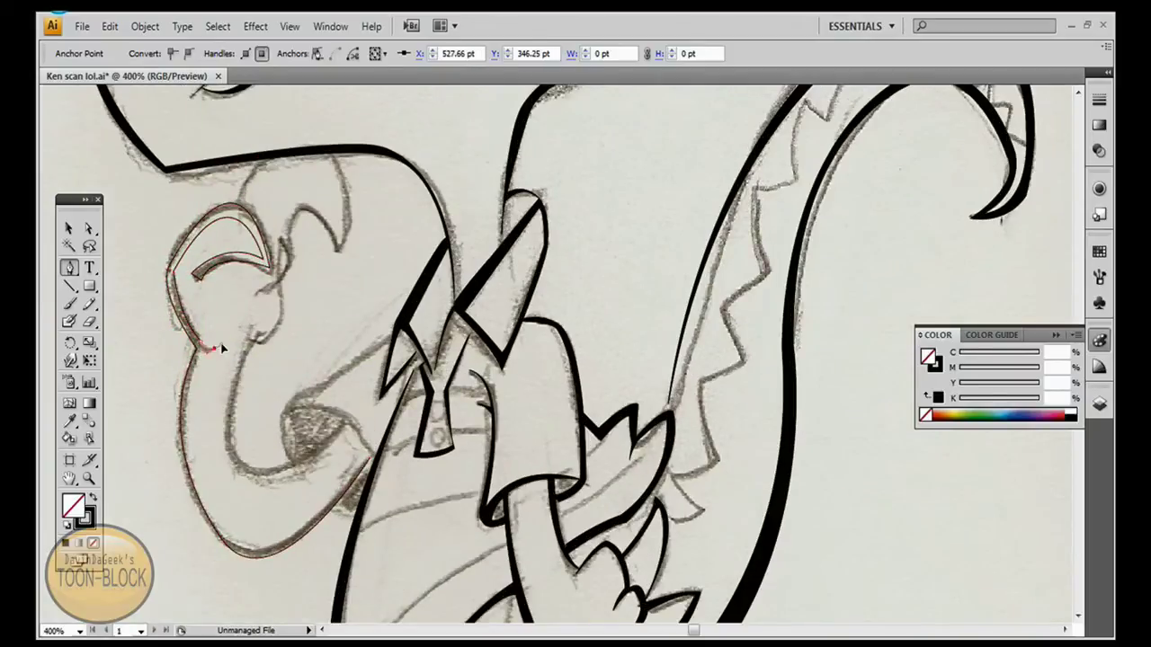
pyautogui.scroll(-5, 191, 346)
pyautogui.moveTo(241, 386); pyautogui.dragTo(276, 442)
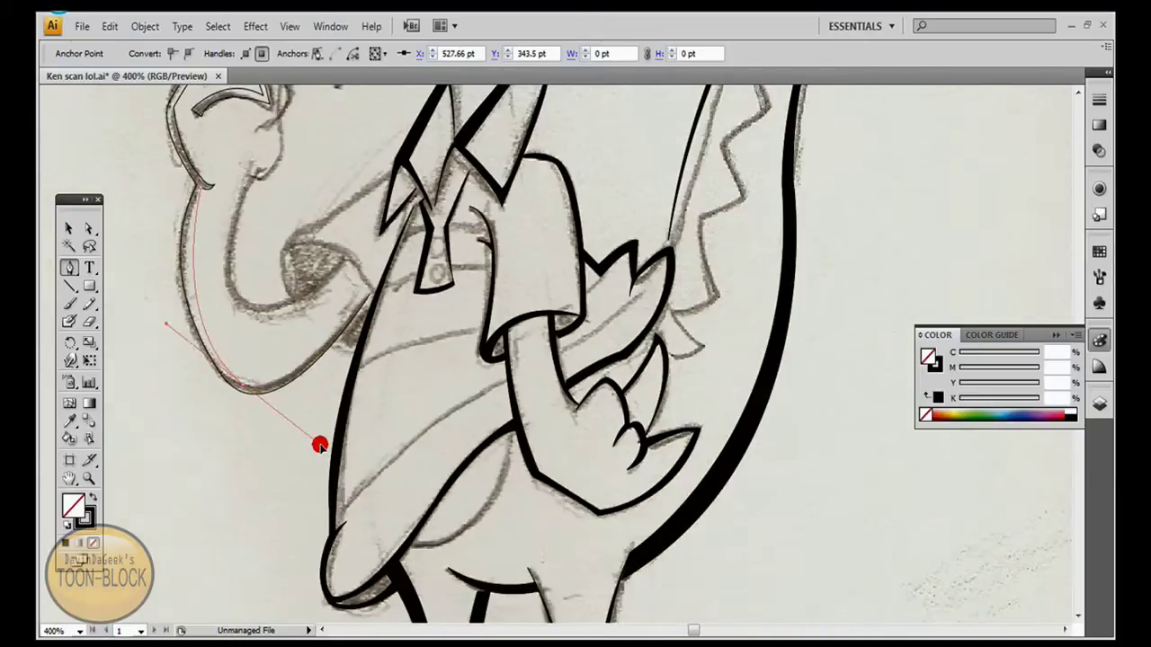
pyautogui.scroll(3, 247, 494)
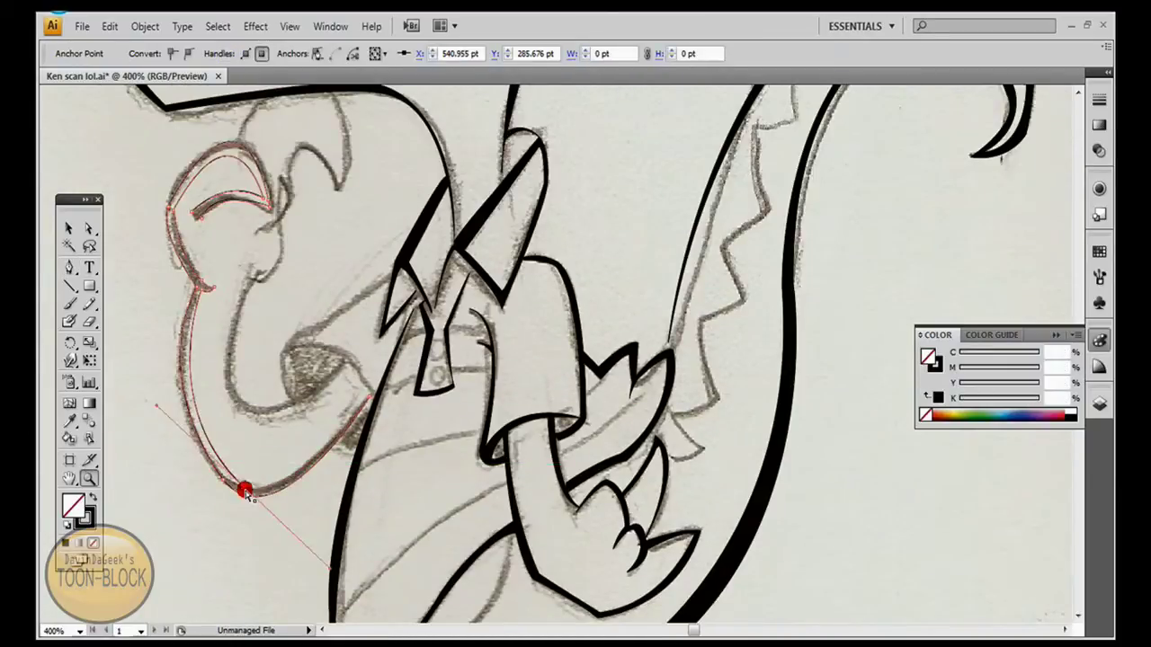
pyautogui.moveTo(230, 488); pyautogui.dragTo(276, 544)
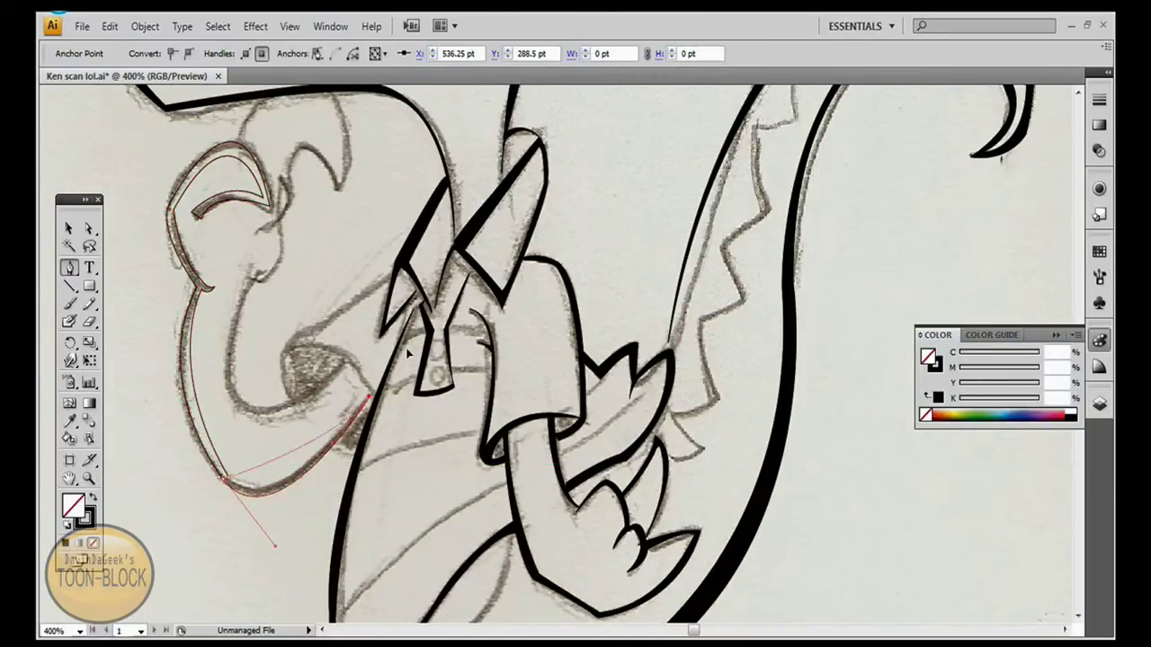
# Complete the fist's inner edge and close it as a black ink shape
pyautogui.hotkey('shift', 'x')
pyautogui.scroll(3, 160, 507)
pyautogui.click(239, 286)
pyautogui.moveTo(342, 324)
pyautogui.mouseDown()
pyautogui.moveTo(351, 359)
pyautogui.moveTo(368, 295)
pyautogui.mouseUp()
pyautogui.hotkey('ctrl', 'z')
pyautogui.press('/')
pyautogui.click(290, 325)
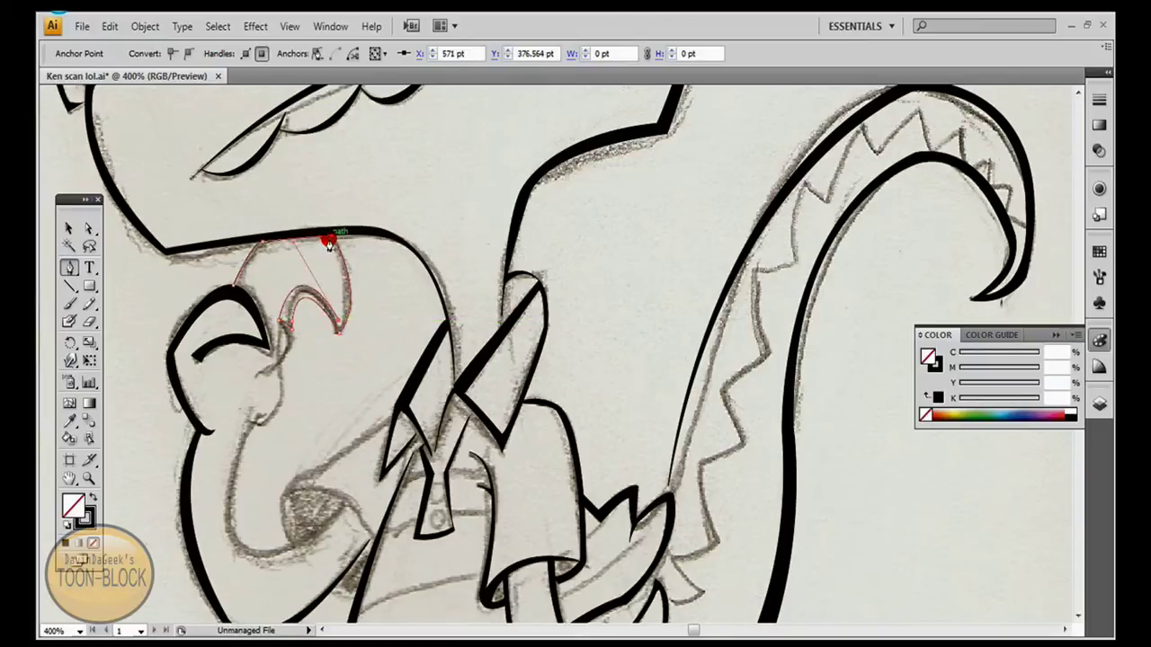
pyautogui.click(264, 251)
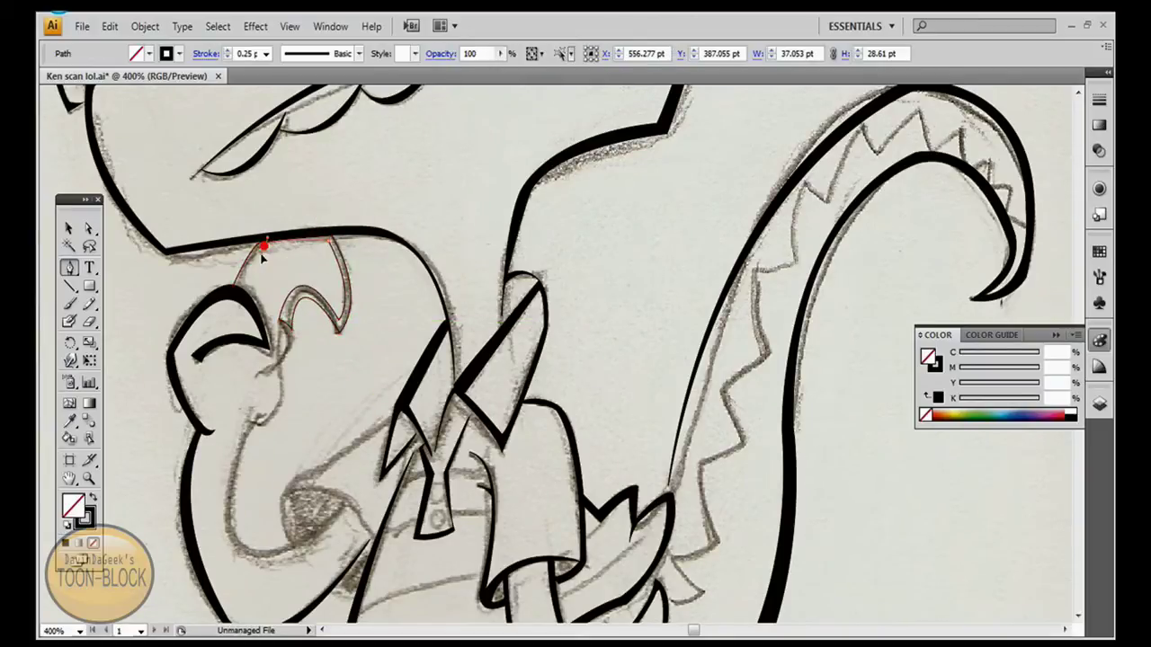
pyautogui.hotkey('ctrl', 'shift', 'a')
# Ink a closed black shape along the cheek
pyautogui.scroll(-1, 290, 307)
pyautogui.moveTo(275, 303); pyautogui.dragTo(303, 327)
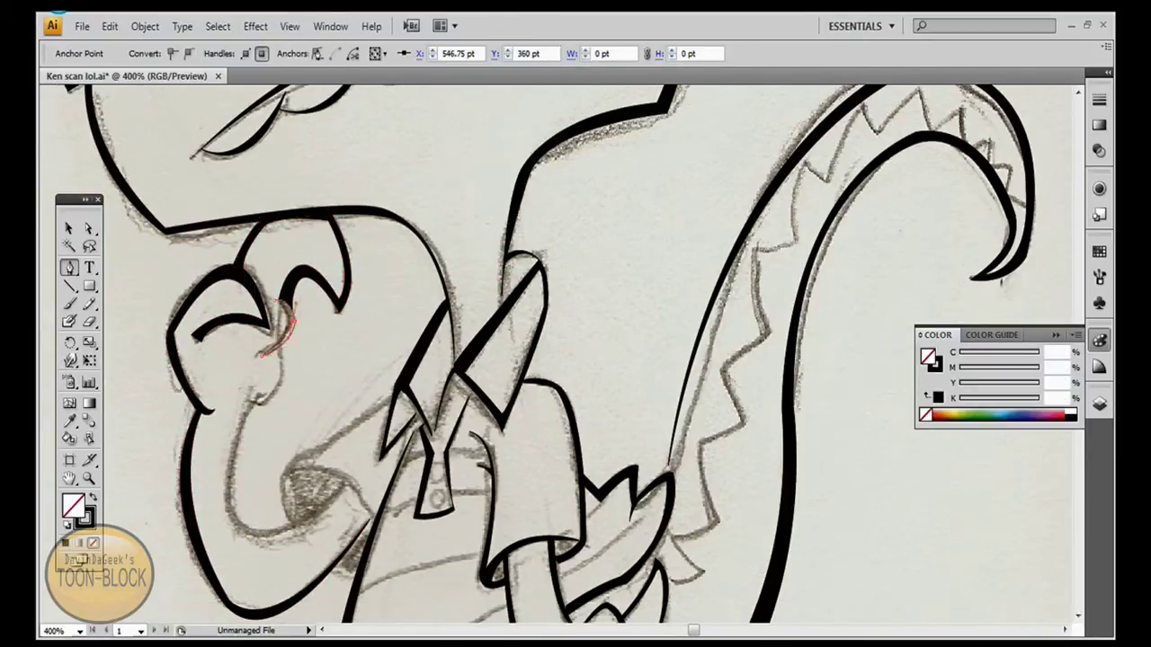
pyautogui.scroll(1, 285, 313)
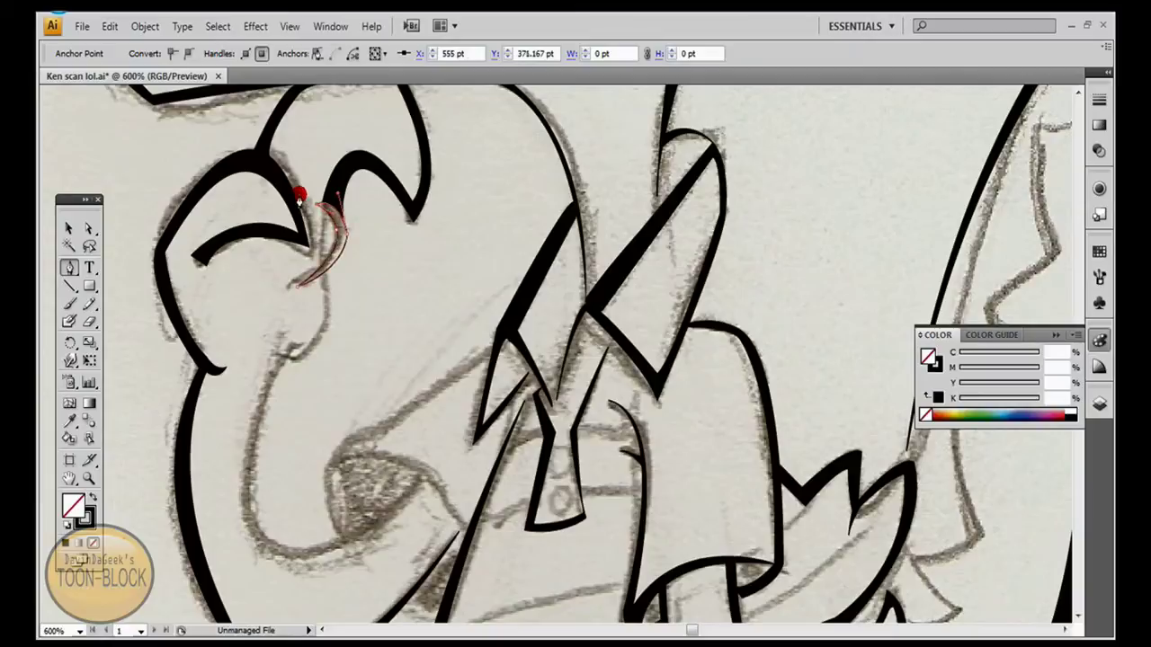
pyautogui.click(299, 199)
pyautogui.hotkey('ctrl', 'shift', 'a')
pyautogui.scroll(-1, 297, 324)
pyautogui.moveTo(326, 309); pyautogui.dragTo(322, 329)
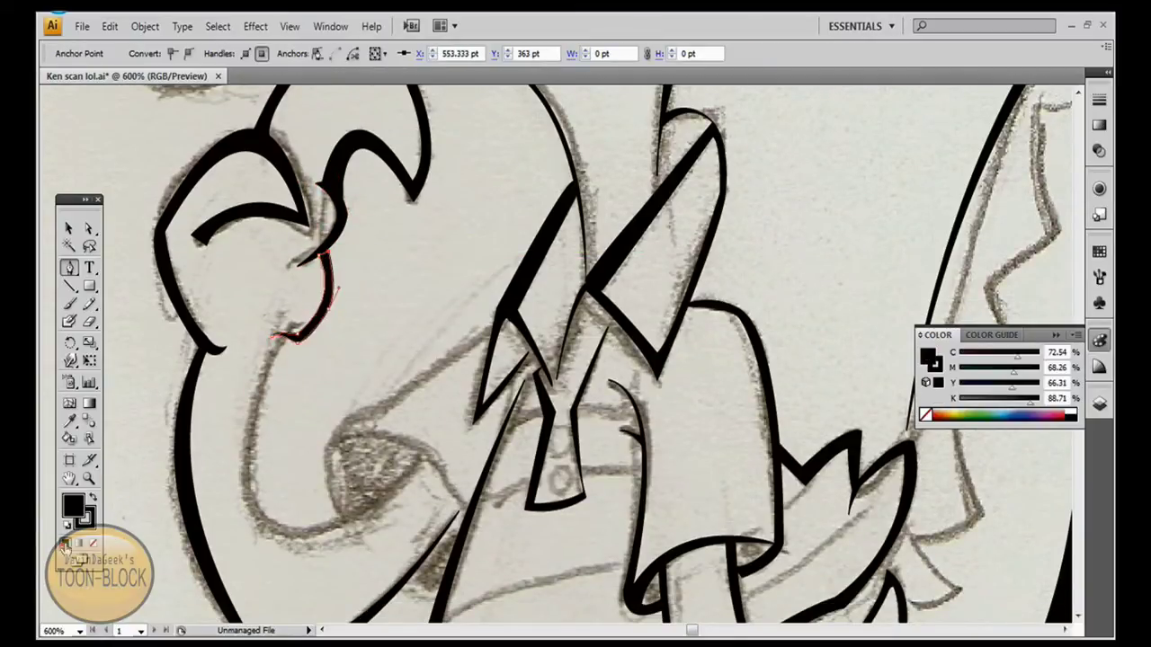
pyautogui.hotkey('ctrl', 'shift', 'a')
# Trace a black ink shape curving down around the hand toward the thumb
pyautogui.click(283, 339)
pyautogui.moveTo(292, 536); pyautogui.dragTo(381, 556)
pyautogui.moveTo(417, 459); pyautogui.dragTo(444, 396)
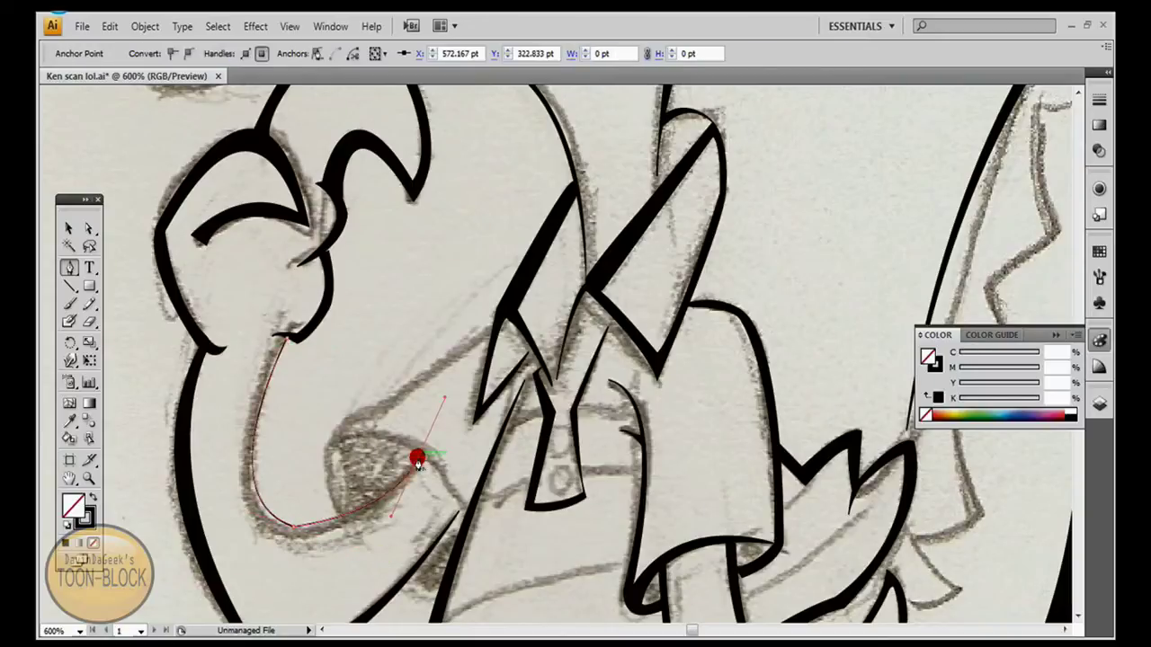
pyautogui.moveTo(292, 536); pyautogui.dragTo(316, 555)
pyautogui.moveTo(413, 455); pyautogui.dragTo(448, 375)
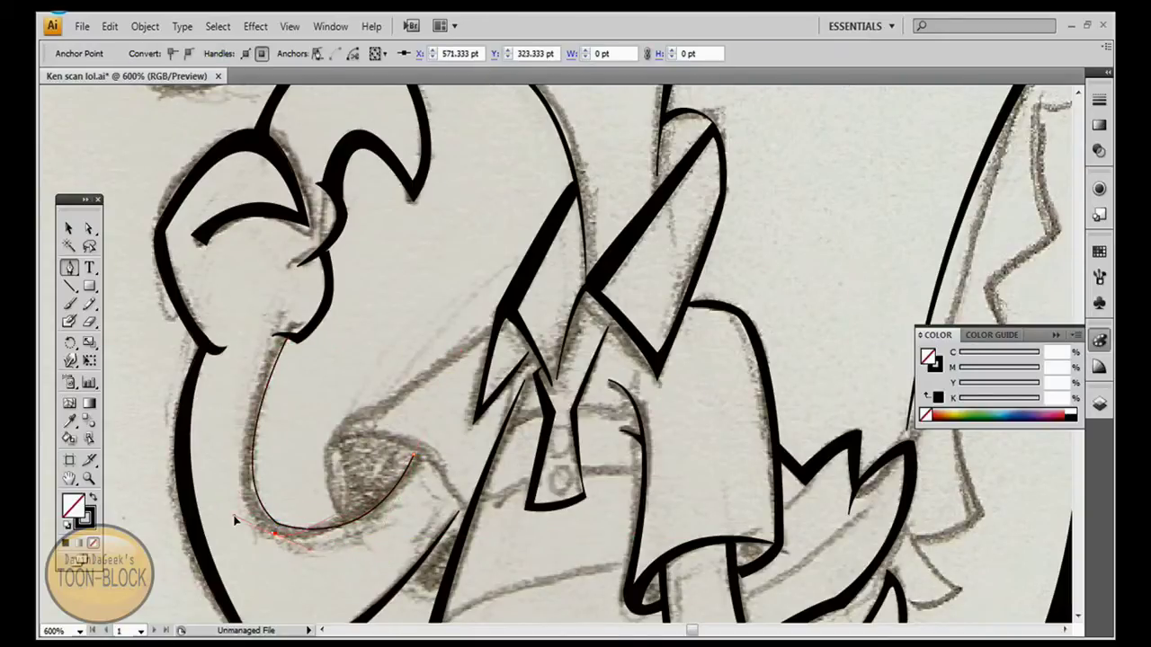
pyautogui.moveTo(278, 336); pyautogui.dragTo(364, 276)
pyautogui.moveTo(370, 179); pyautogui.dragTo(287, 333)
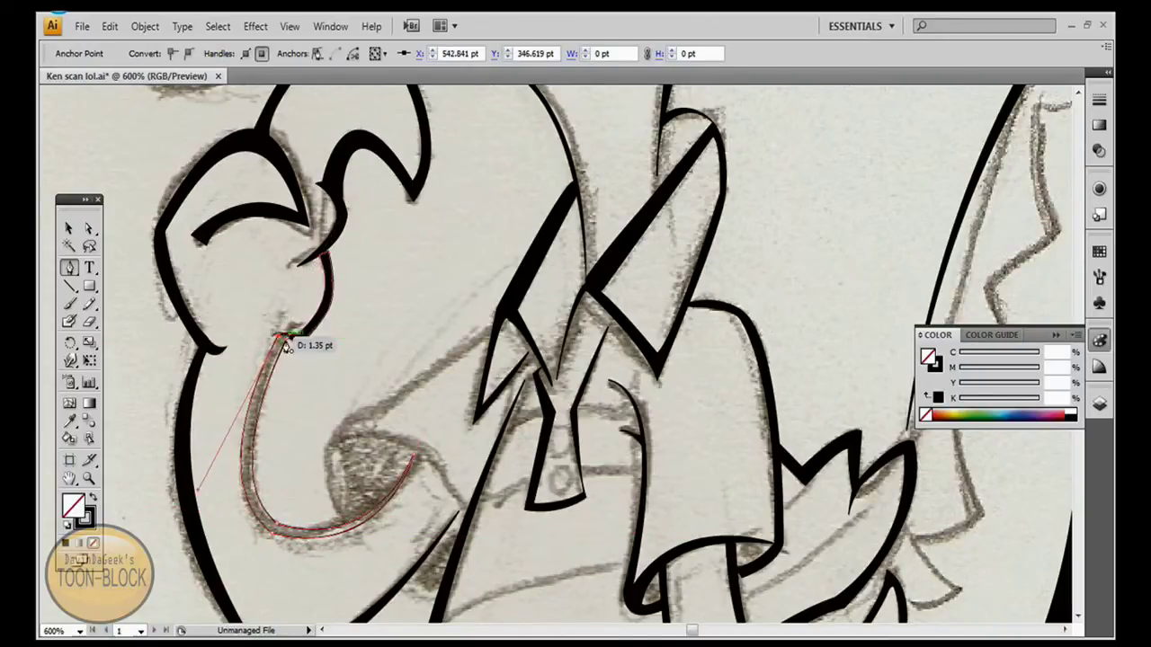
pyautogui.hotkey('shift', 'x')
# Add and close another black ink shape along the hand
pyautogui.scroll(-2, 753, 242)
pyautogui.moveTo(349, 356); pyautogui.dragTo(418, 308)
pyautogui.press('/')
pyautogui.moveTo(391, 346)
pyautogui.mouseDown()
pyautogui.moveTo(412, 356)
pyautogui.moveTo(411, 546)
pyautogui.mouseUp()
pyautogui.click(349, 460)
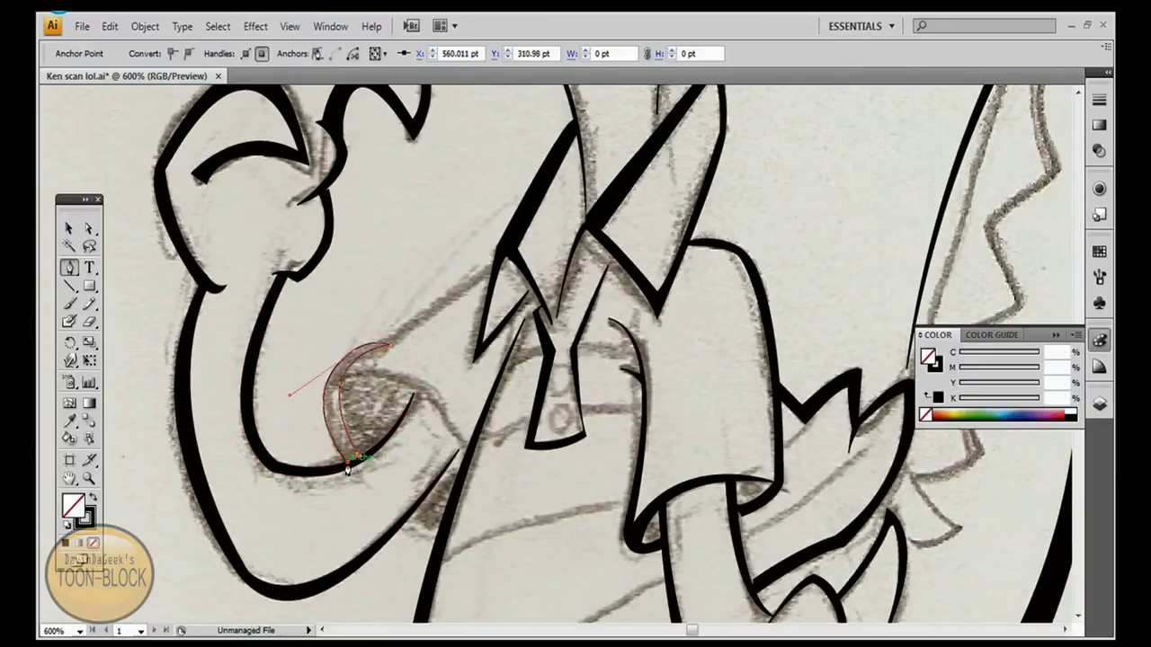
pyautogui.hotkey('shift', 'x')
pyautogui.hotkey('ctrl', 'shift', 'a')
# Ink two small closed black shapes along the arm and near the elbow
pyautogui.click(383, 342)
pyautogui.click(488, 267)
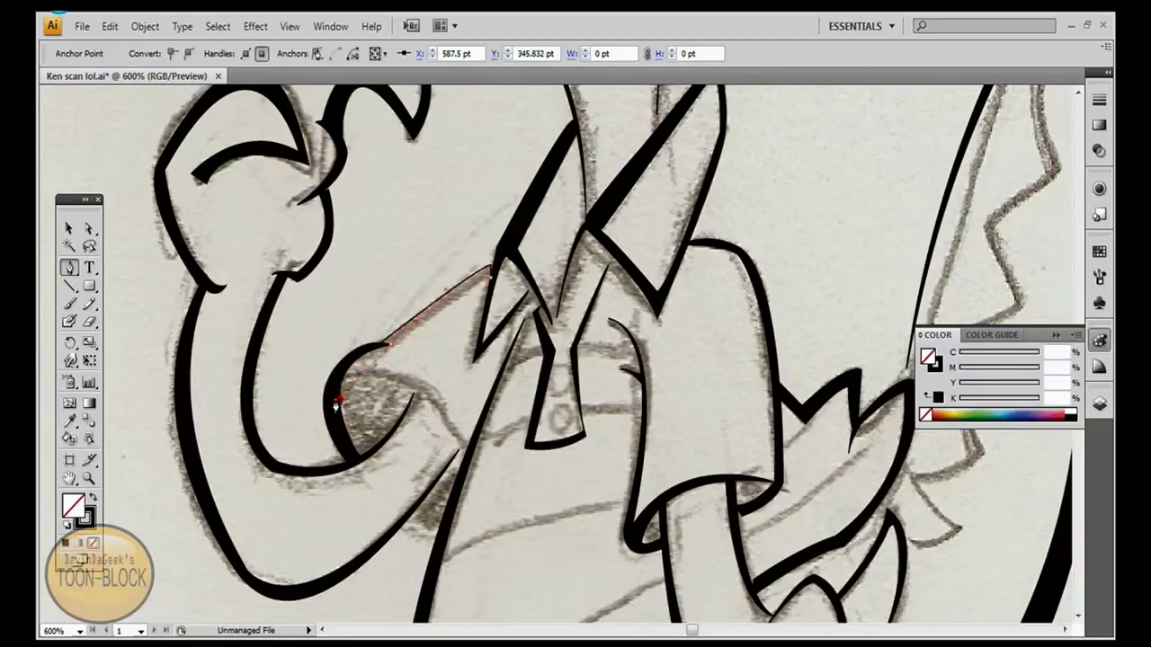
pyautogui.click(380, 345)
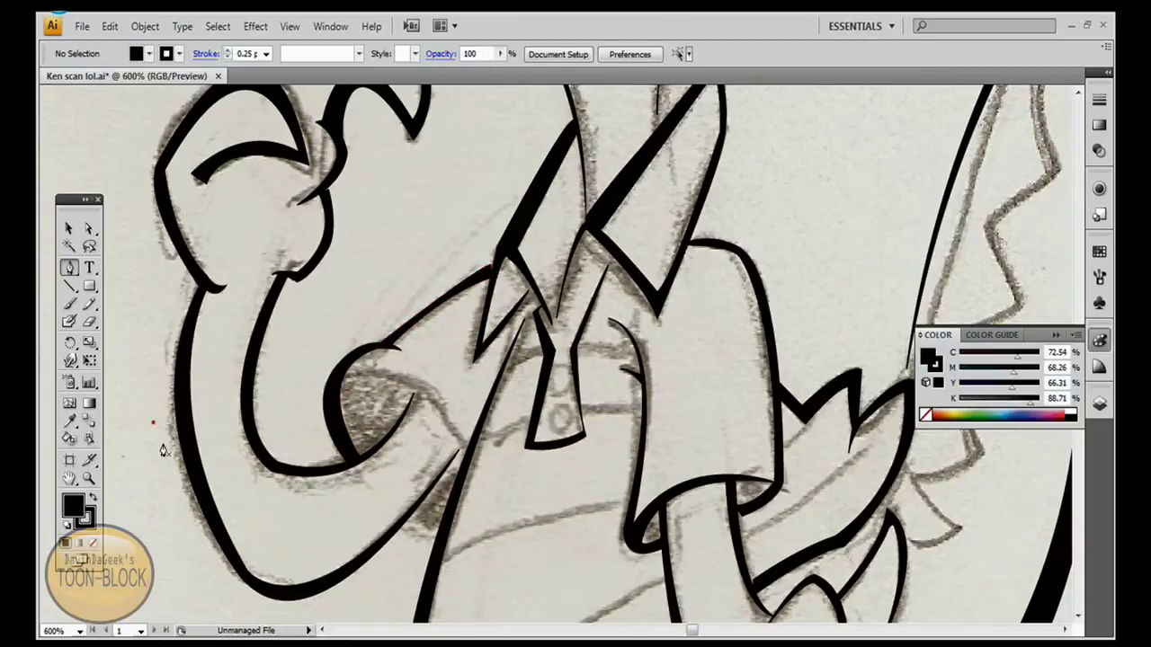
pyautogui.scroll(-1, 341, 353)
pyautogui.click(342, 354)
pyautogui.click(466, 412)
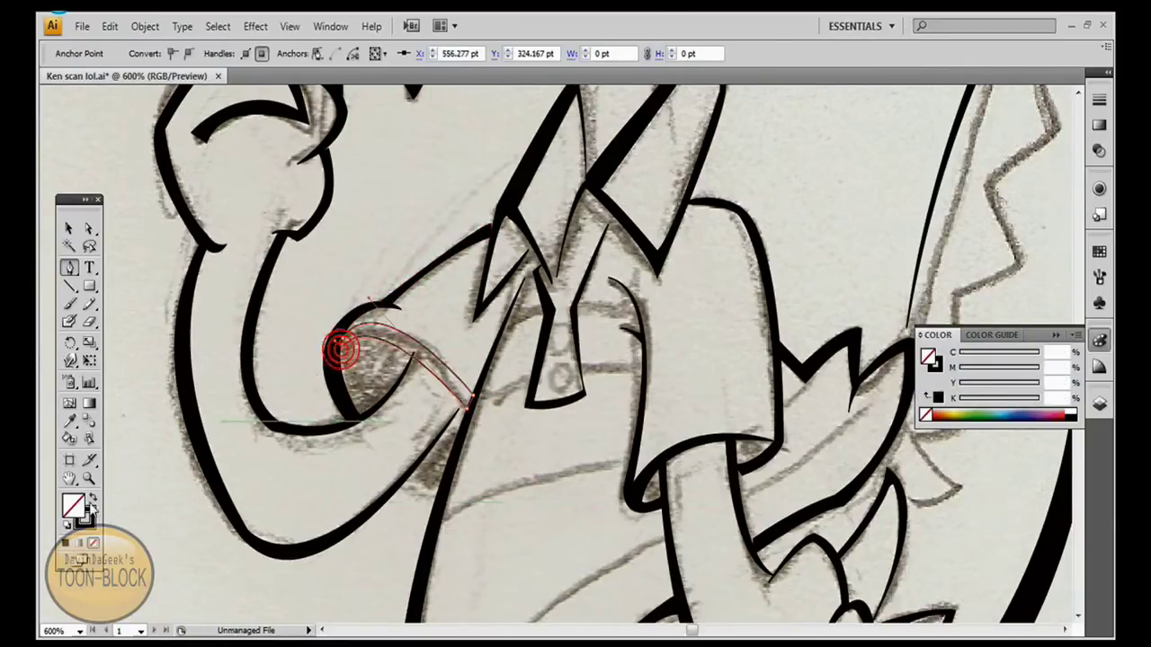
pyautogui.click(342, 351)
# Save the document and add a new active layer for more inking
pyautogui.hotkey('ctrl', '0')
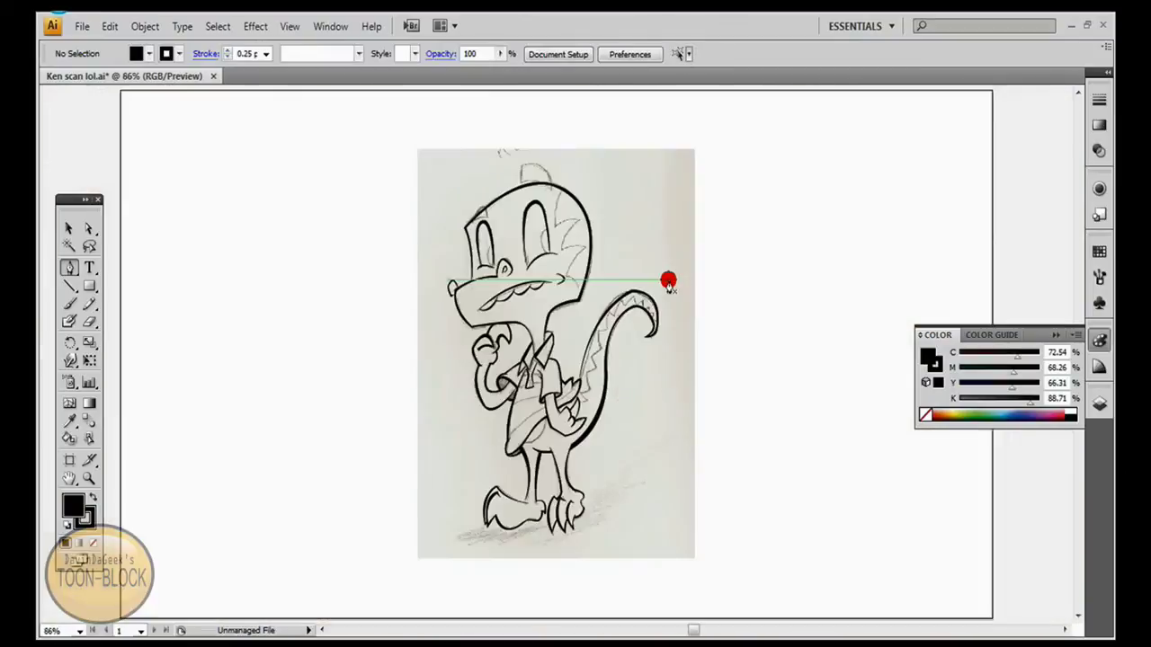
pyautogui.hotkey('ctrl', '1')
pyautogui.hotkey('ctrl', 's')
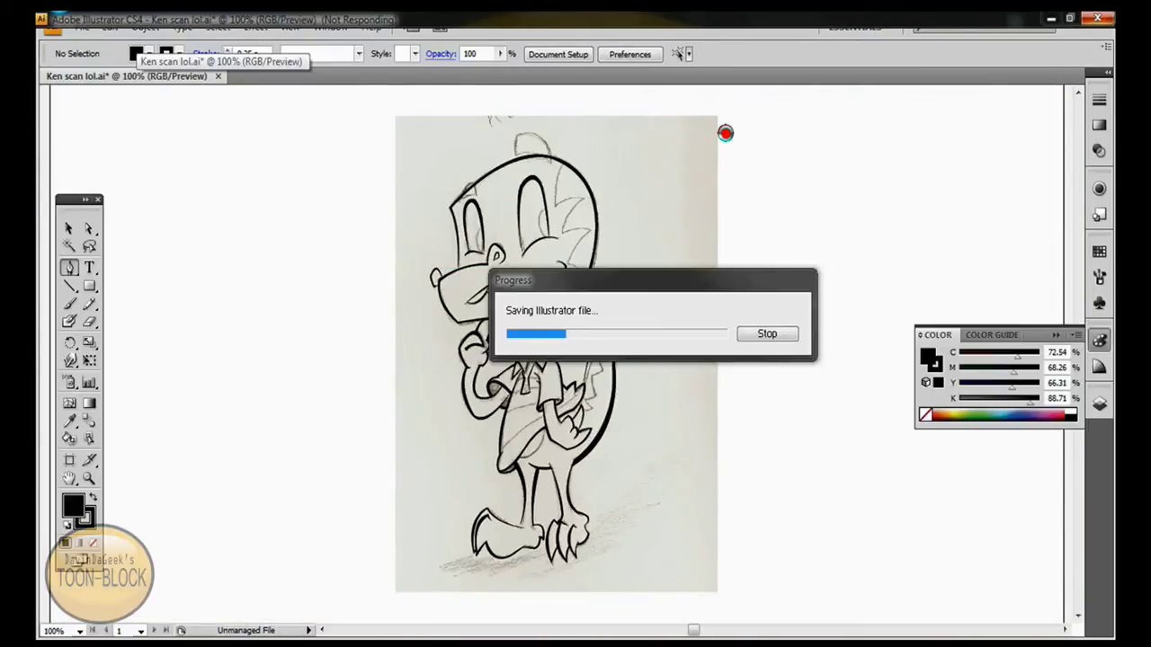
pyautogui.click(1098, 405)
pyautogui.click(1033, 620)
pyautogui.hotkey('ctrl', '=')
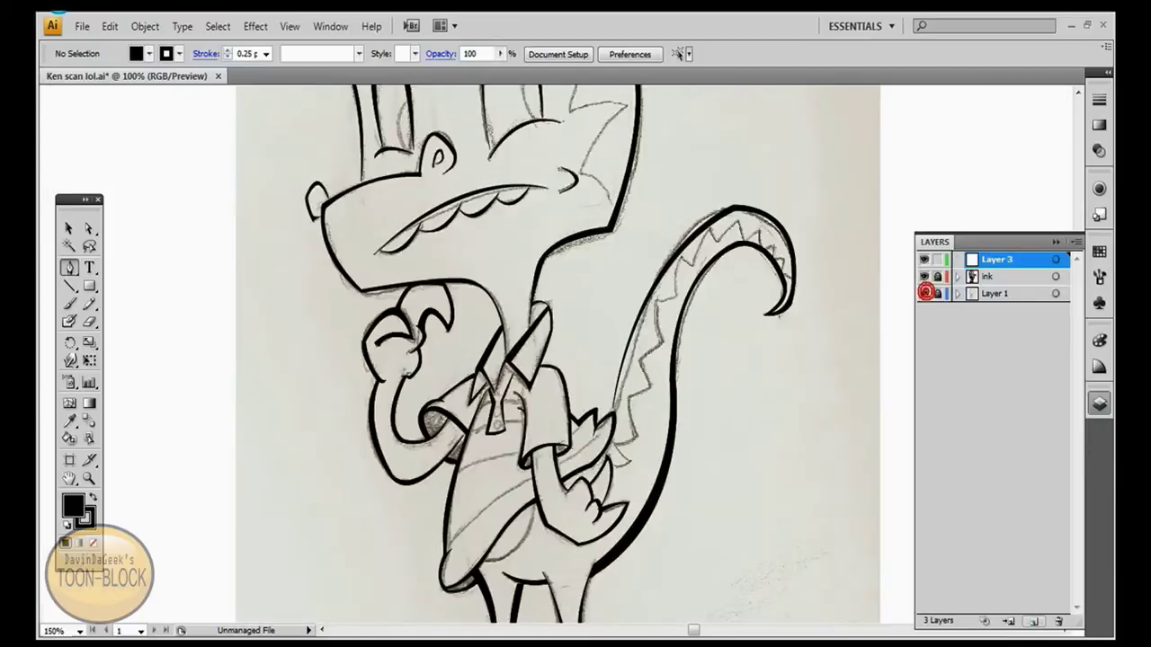
# Pen the black tuft on top of the head
pyautogui.click(544, 141)
pyautogui.keyDown('ctrl'); pyautogui.click(661, 130); pyautogui.keyUp('ctrl')
pyautogui.moveTo(380, 199); pyautogui.dragTo(382, 208)
pyautogui.click(368, 236)
# Draw black pupils in the right and left eyes
pyautogui.keyDown('ctrl'); pyautogui.click(367, 156); pyautogui.keyUp('ctrl')
pyautogui.scroll(-2, 847, 315)
pyautogui.scroll(2, 848, 315)
pyautogui.click(538, 304)
pyautogui.click(534, 254)
pyautogui.keyDown('ctrl'); pyautogui.click(431, 264); pyautogui.keyUp('ctrl')
pyautogui.click(406, 289)
pyautogui.click(404, 334)
pyautogui.click(406, 289)
pyautogui.keyDown('ctrl'); pyautogui.click(624, 172); pyautogui.keyUp('ctrl')
pyautogui.click(403, 339)
pyautogui.click(402, 332)
pyautogui.keyDown('ctrl'); pyautogui.click(664, 155); pyautogui.keyUp('ctrl')
# Draw a red rectangle covering the artboard on Layer 4 below, then hide it
pyautogui.scroll(-3, 809, 207)
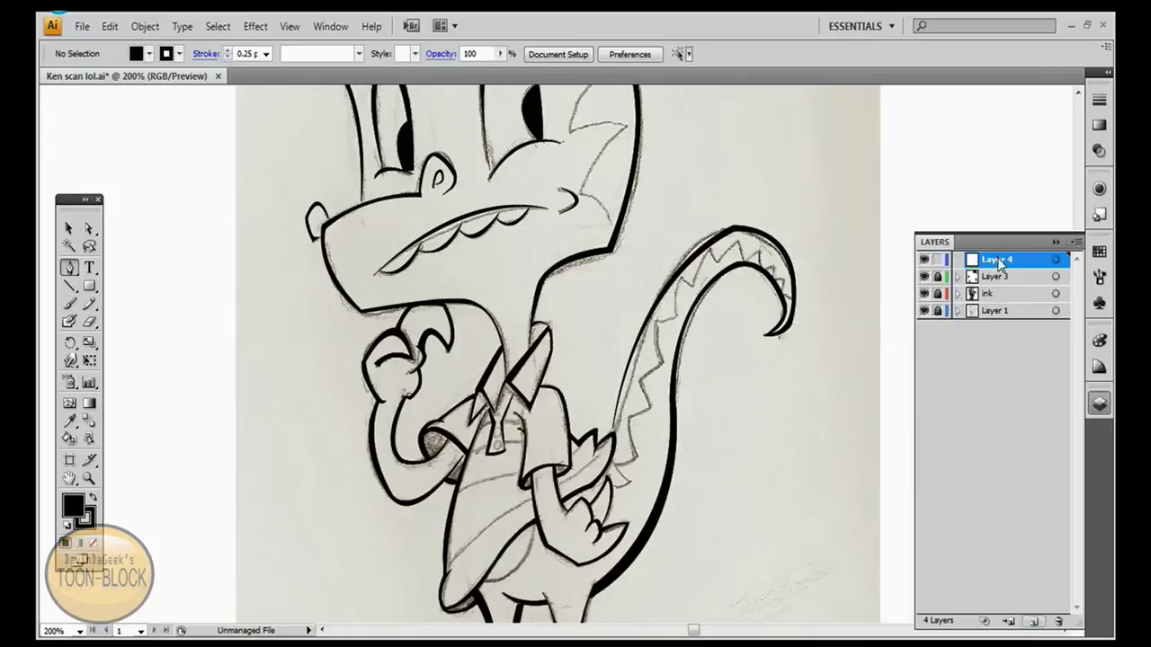
pyautogui.moveTo(1000, 262); pyautogui.dragTo(996, 316)
pyautogui.hotkey('ctrl', '0')
pyautogui.doubleClick(73, 506)
pyautogui.moveTo(599, 360); pyautogui.dragTo(598, 227)
pyautogui.click(740, 229)
pyautogui.moveTo(418, 149); pyautogui.dragTo(694, 558)
pyautogui.click(1098, 403)
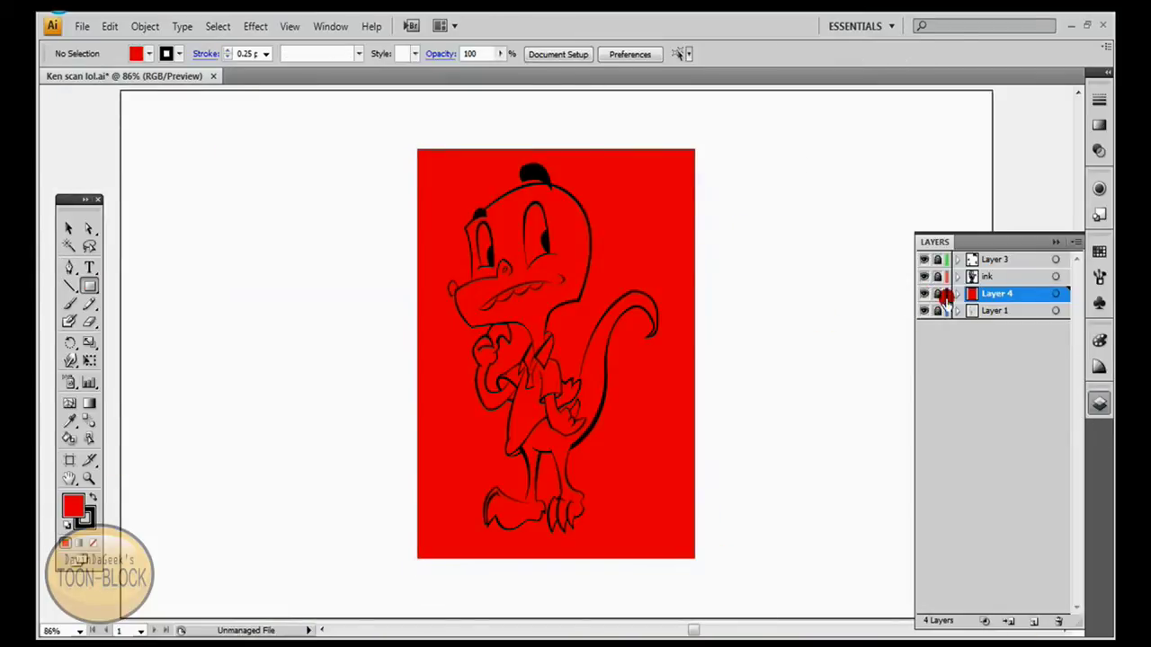
pyautogui.click(924, 293)
# Set the fill colour to green (12ED00)
pyautogui.hotkey('ctrl', '+')
pyautogui.hotkey('ctrl', '+')
pyautogui.doubleClick(72, 506)
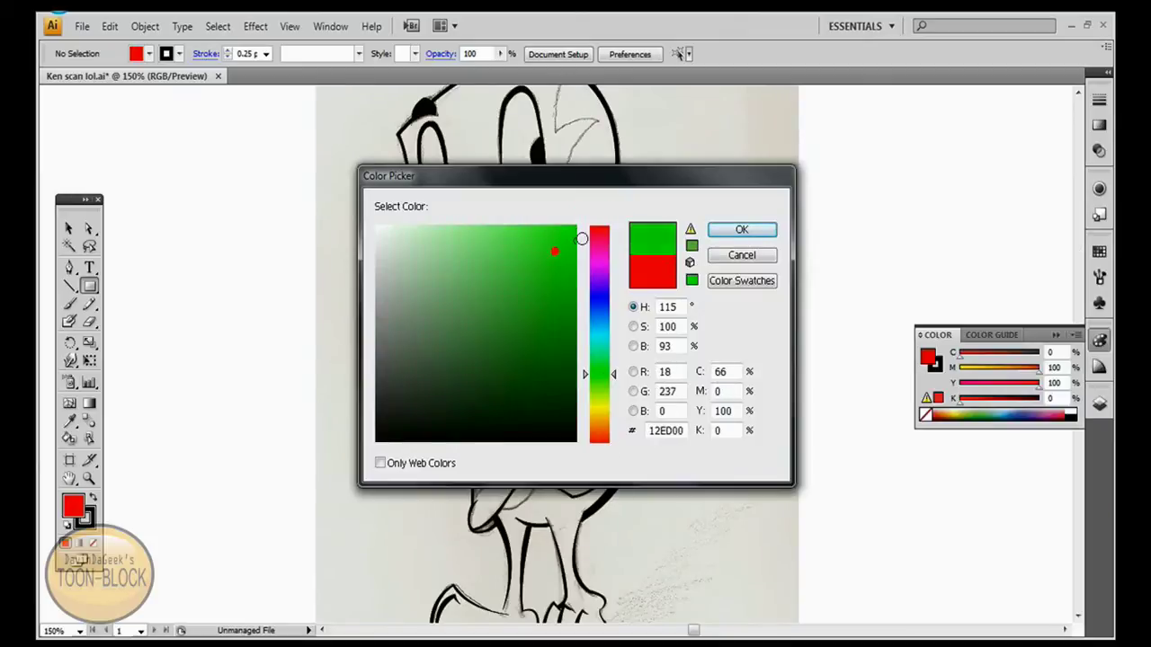
pyautogui.click(744, 229)
pyautogui.click(69, 267)
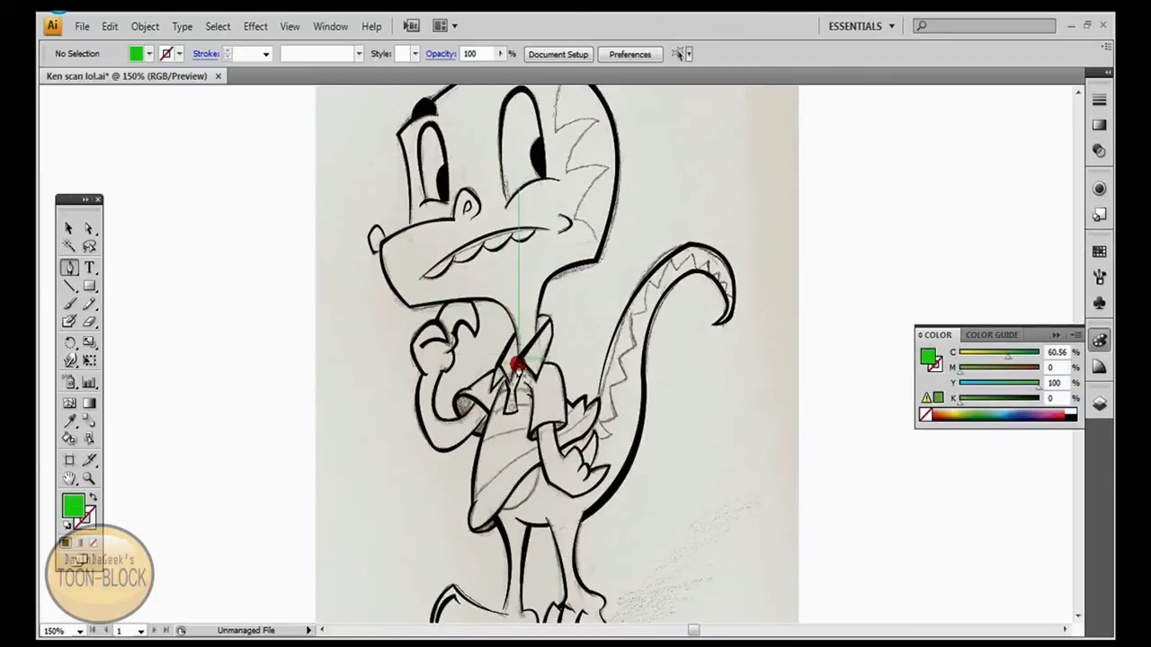
pyautogui.scroll(1, 527, 367)
# Begin the green head shape with curved points around the upper head
pyautogui.click(486, 339)
pyautogui.hotkey('ctrl', '+')
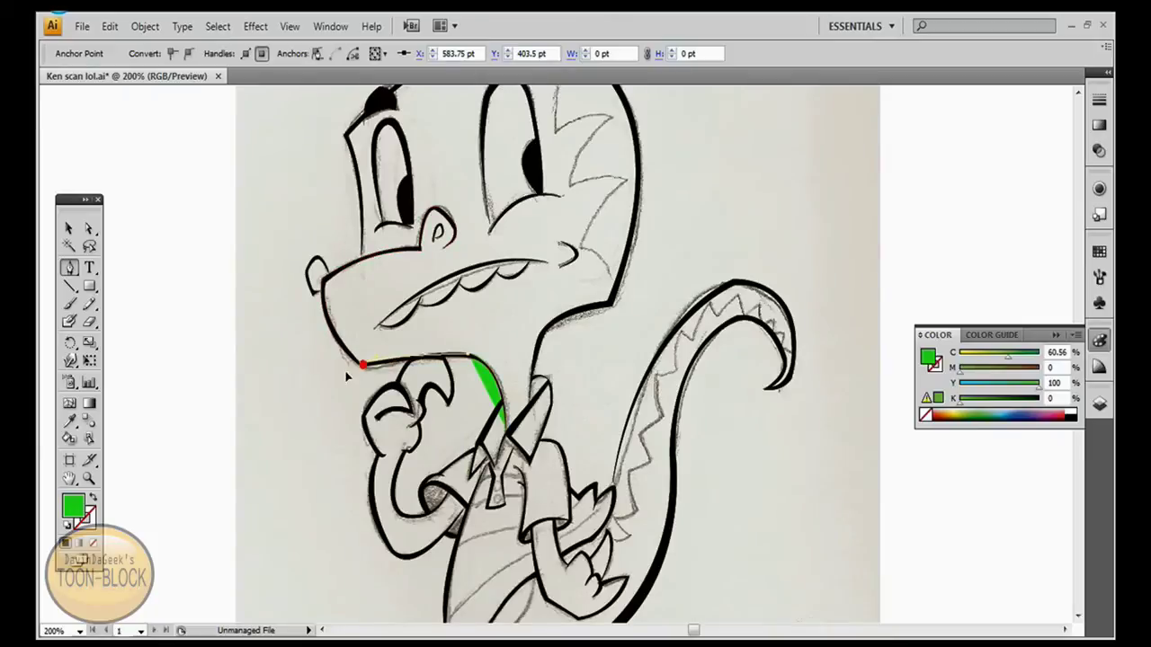
pyautogui.scroll(2, 440, 354)
pyautogui.moveTo(325, 385)
pyautogui.mouseDown()
pyautogui.moveTo(332, 205)
pyautogui.moveTo(475, 354)
pyautogui.moveTo(341, 198)
pyautogui.moveTo(346, 239)
pyautogui.mouseUp()
pyautogui.scroll(-3, 346, 238)
pyautogui.scroll(5, 134, 226)
pyautogui.moveTo(134, 226); pyautogui.dragTo(197, 375)
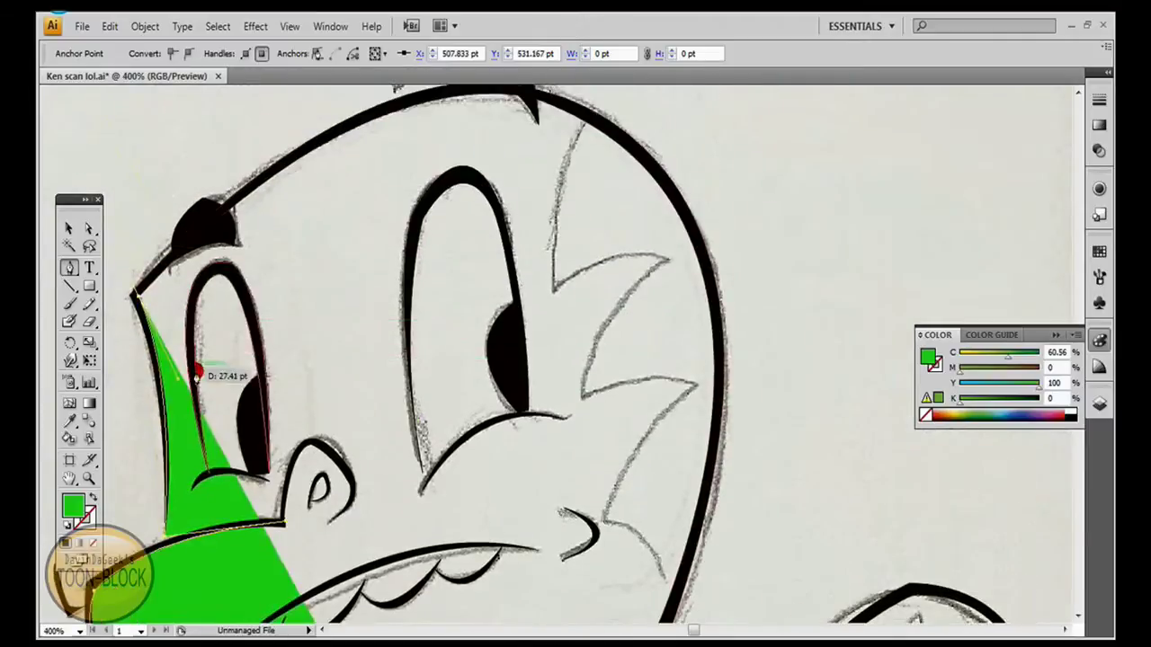
# Trace the head's right outline down to the neck and close the green shape
pyautogui.click(668, 159)
pyautogui.click(655, 452)
pyautogui.click(552, 531)
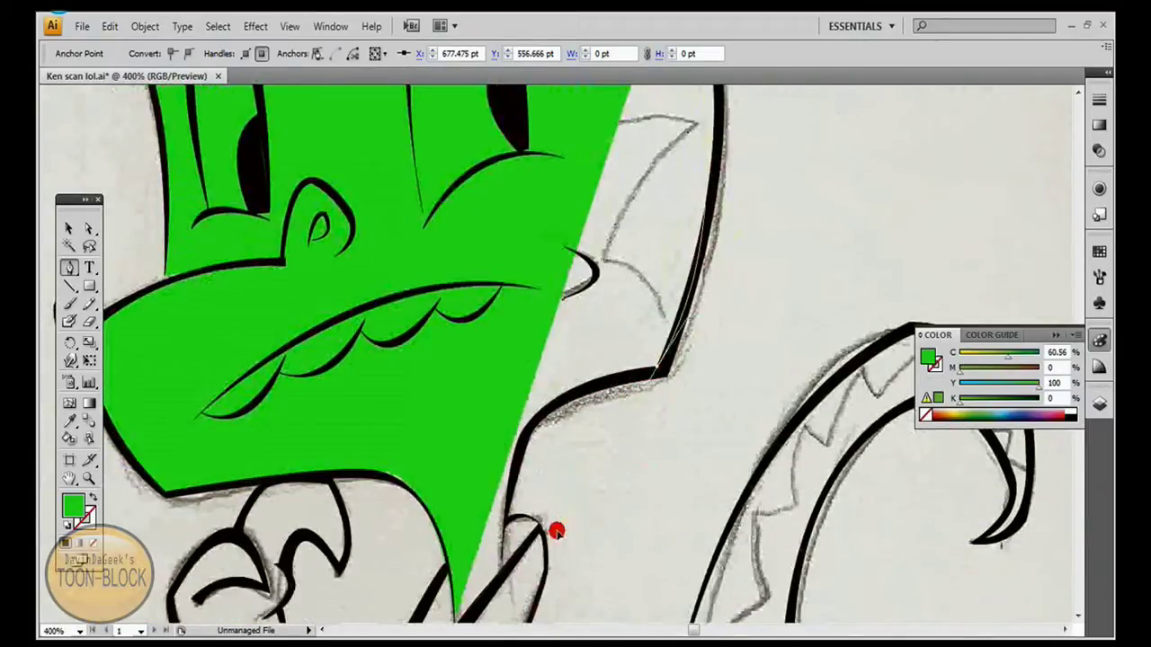
pyautogui.click(483, 596)
pyautogui.moveTo(483, 595)
pyautogui.mouseDown()
pyautogui.moveTo(519, 351)
pyautogui.moveTo(540, 353)
pyautogui.mouseUp()
pyautogui.scroll(-4, 520, 350)
pyautogui.scroll(2, 546, 395)
pyautogui.moveTo(545, 396); pyautogui.dragTo(536, 353)
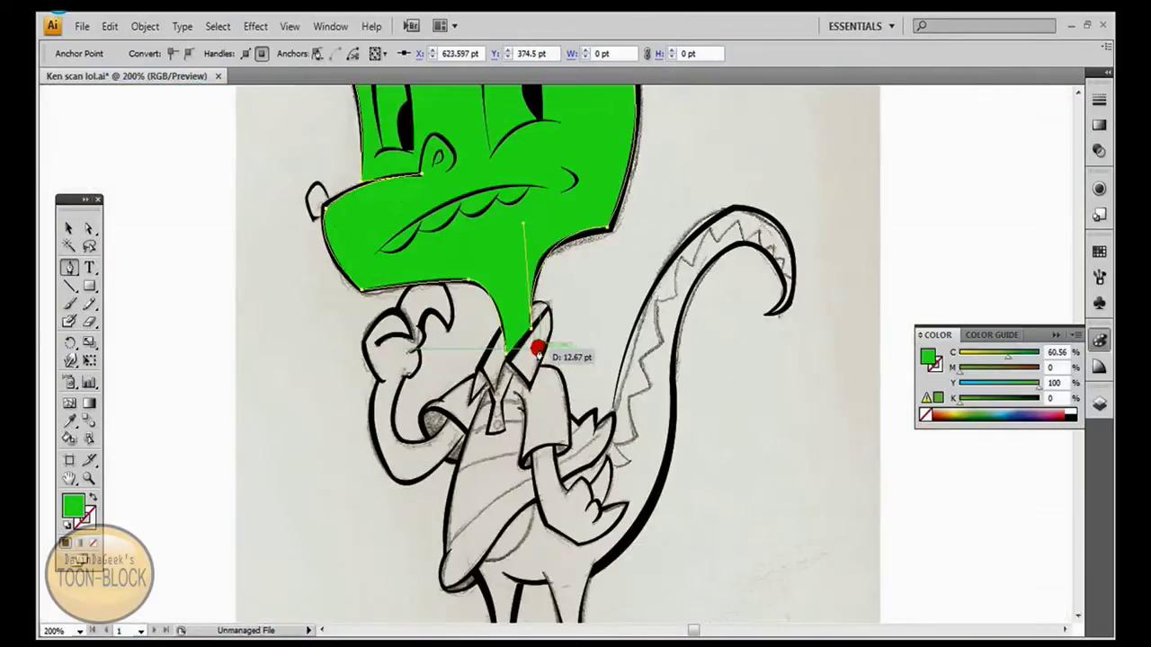
pyautogui.keyDown('ctrl'); pyautogui.click(873, 185); pyautogui.keyUp('ctrl')
# Fill the snout bump green and start tracing the hand
pyautogui.scroll(3, 634, 260)
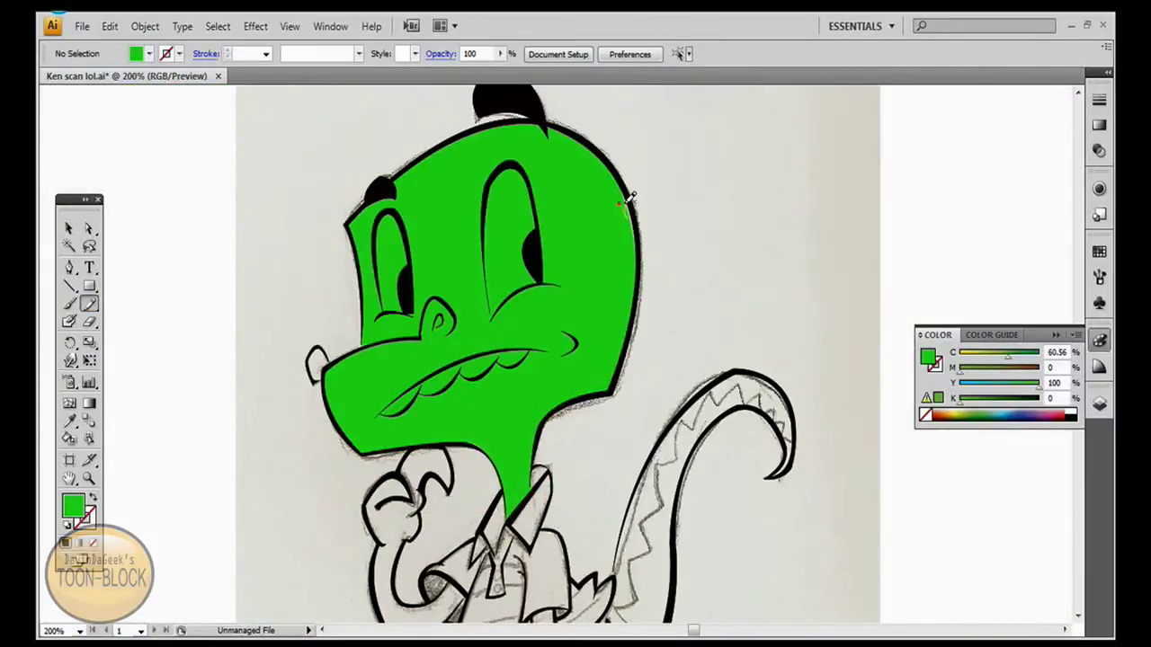
pyautogui.click(637, 268)
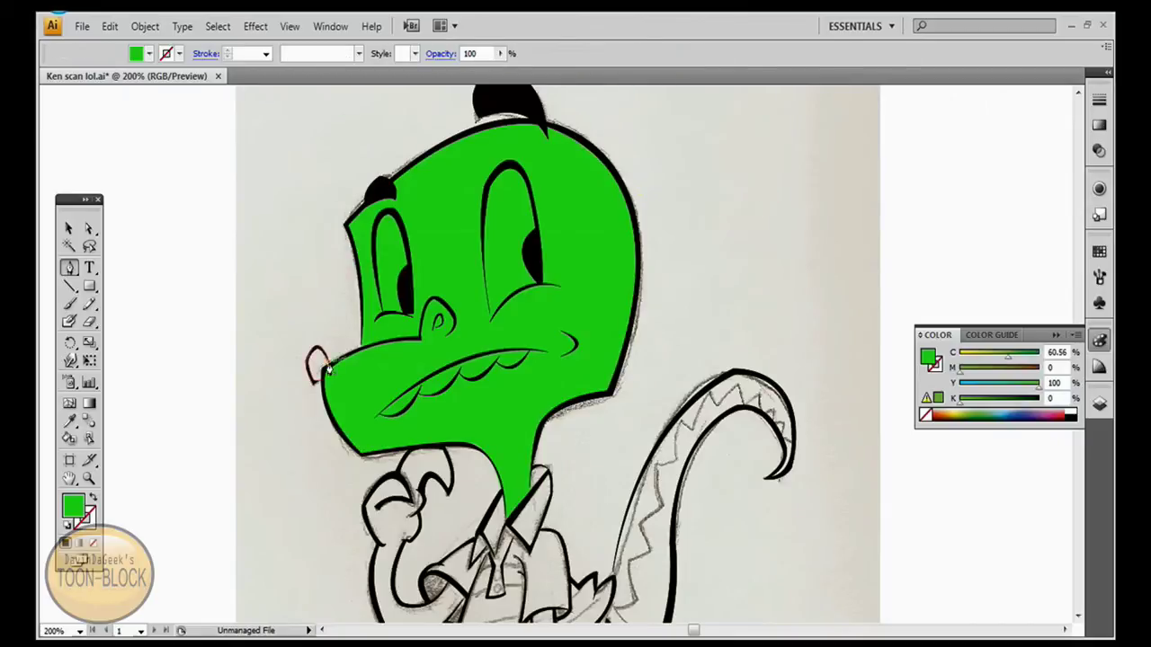
pyautogui.click(303, 403)
pyautogui.scroll(-5, 629, 359)
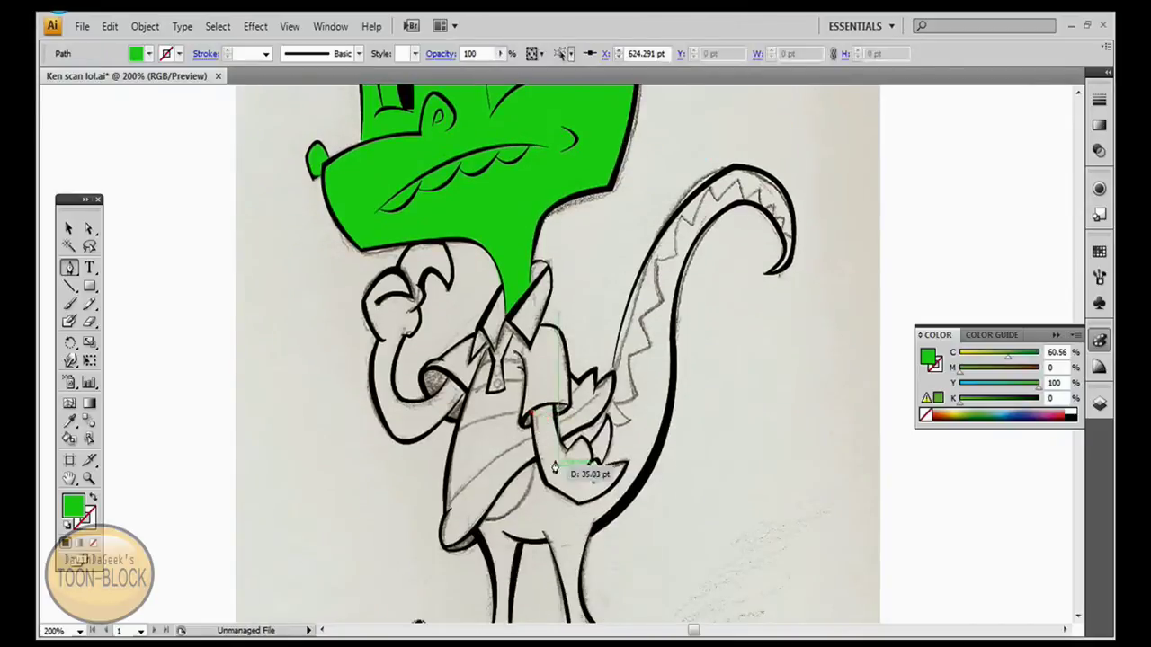
pyautogui.moveTo(544, 474); pyautogui.dragTo(570, 499)
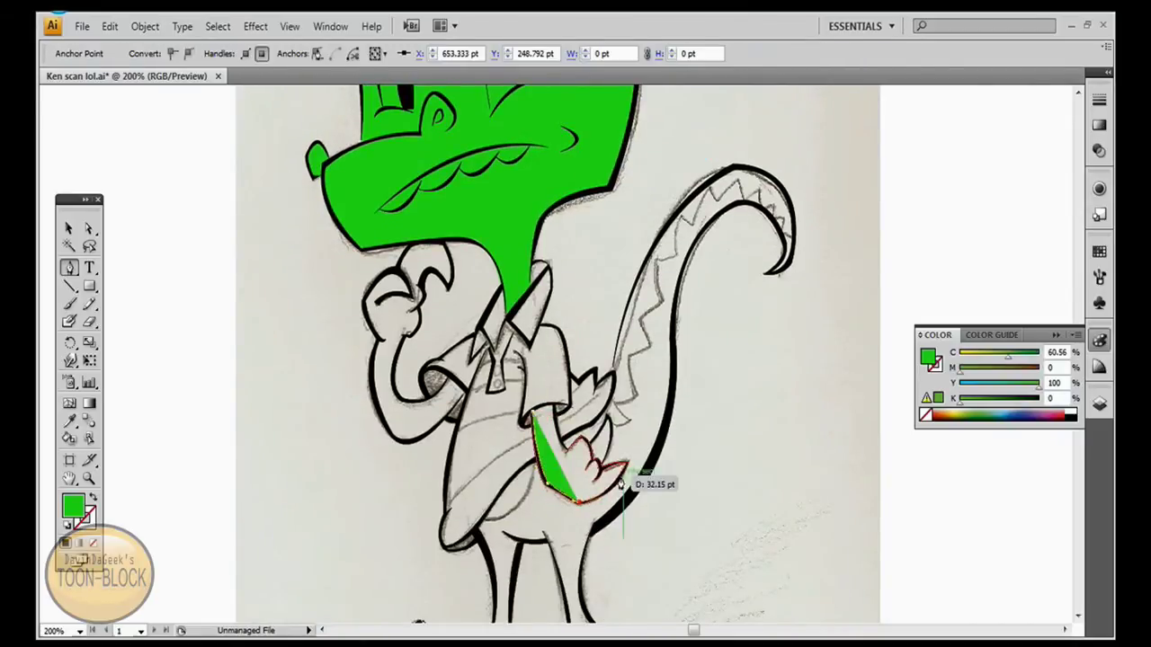
# Close a green shape around the hand's fingers up to the arm
pyautogui.hotkey('ctrl', '+')
pyautogui.hotkey('ctrl', '+')
pyautogui.moveTo(652, 415); pyautogui.dragTo(649, 429)
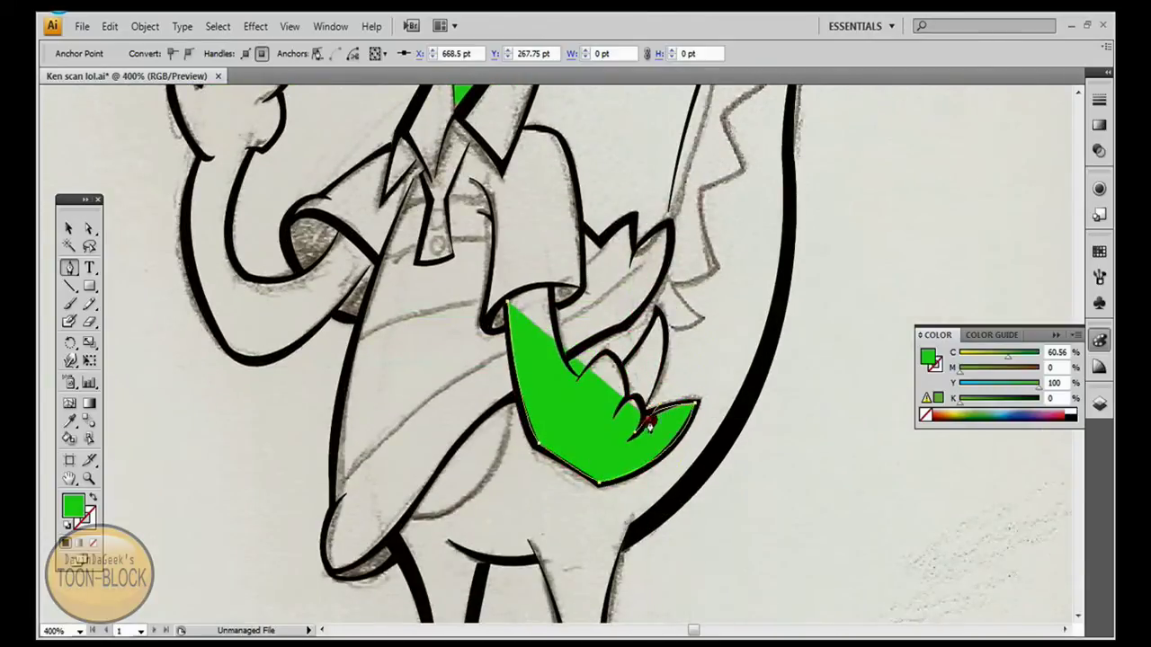
pyautogui.moveTo(625, 360); pyautogui.dragTo(576, 381)
pyautogui.moveTo(548, 295); pyautogui.dragTo(549, 297)
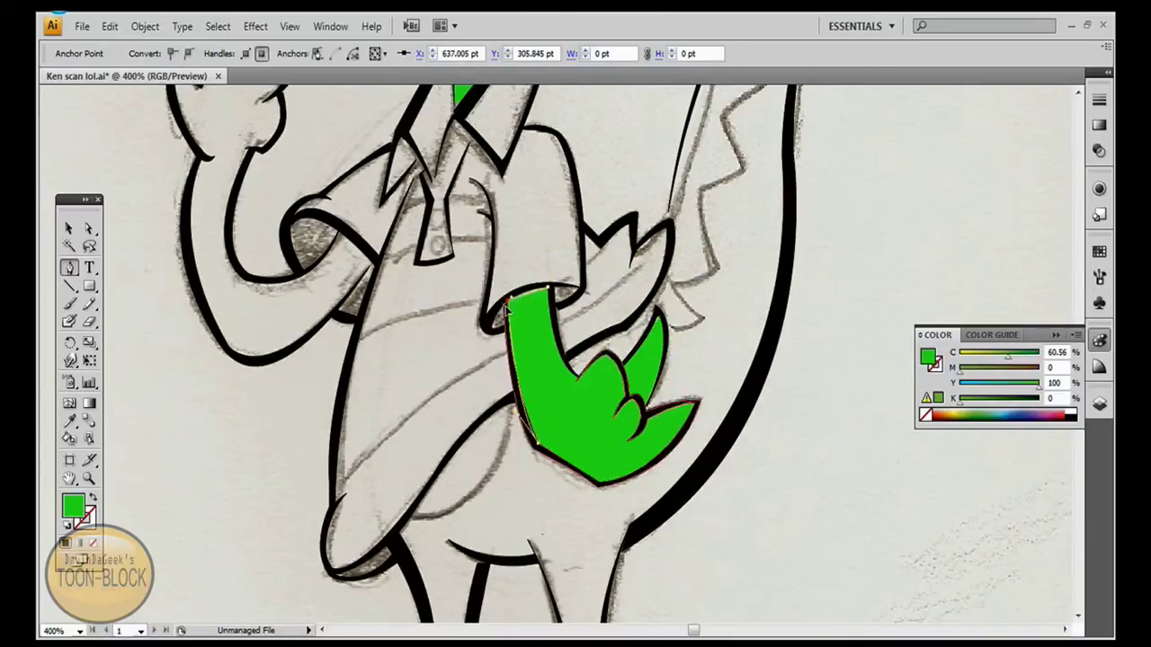
pyautogui.hotkey('ctrl', 'shift', 'a')
# Hide the sketch layer and preview the colours against the red background, then hide it
pyautogui.click(1098, 404)
pyautogui.click(924, 327)
pyautogui.click(924, 311)
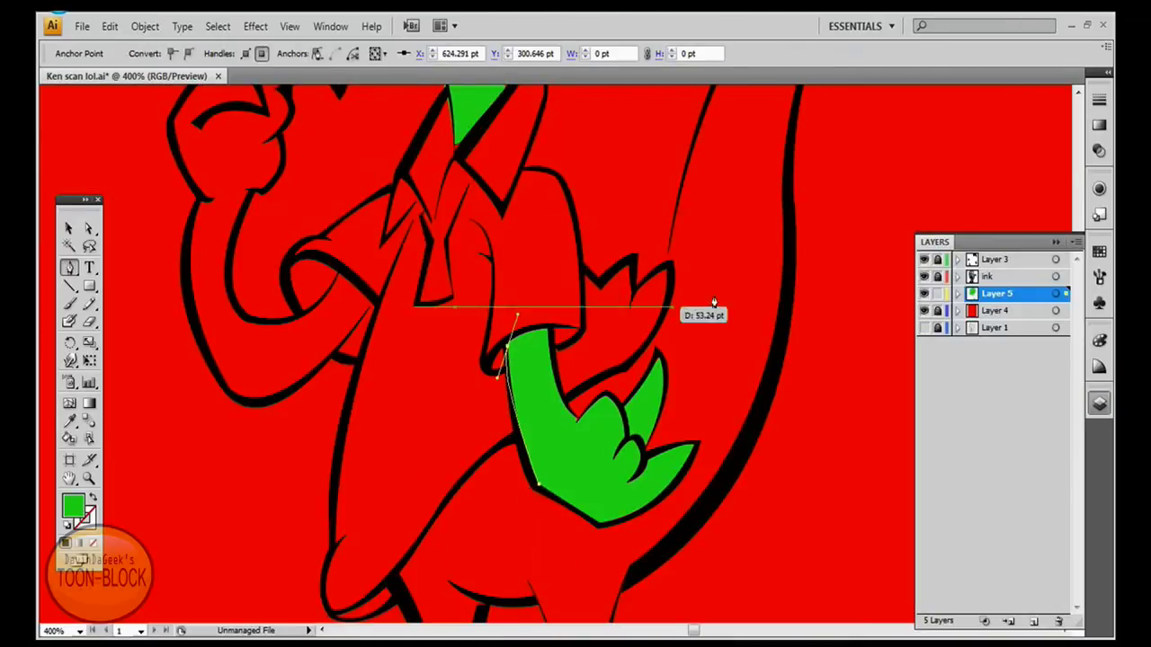
pyautogui.hotkey('ctrl', 'shift', 'a')
pyautogui.scroll(5, 536, 364)
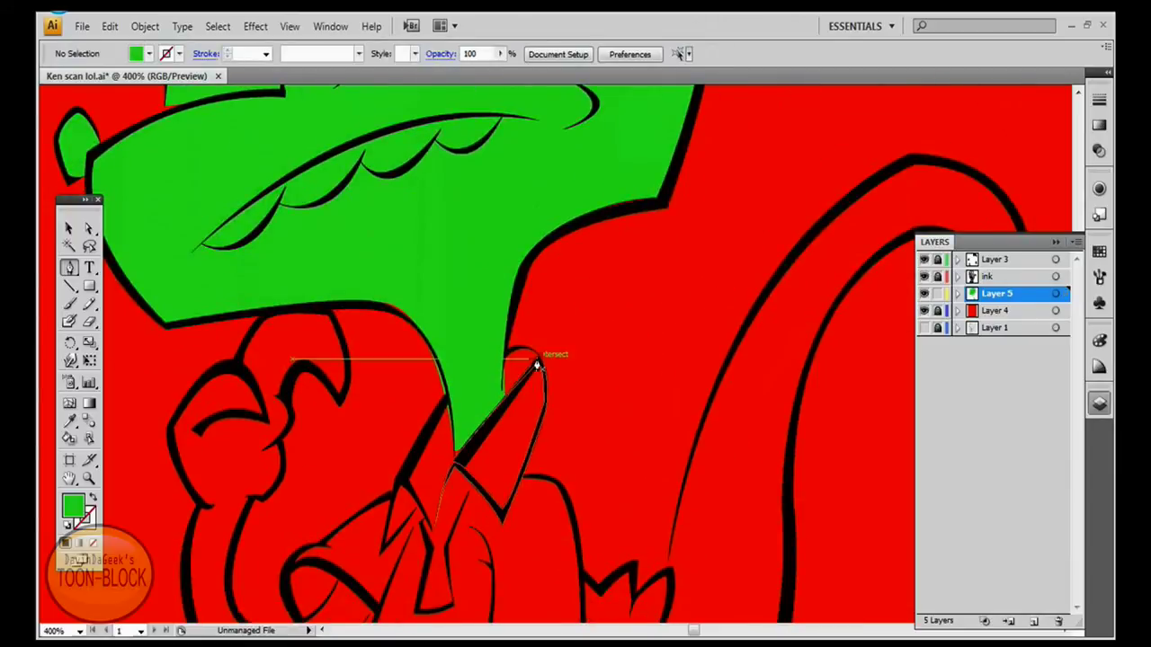
pyautogui.click(412, 376)
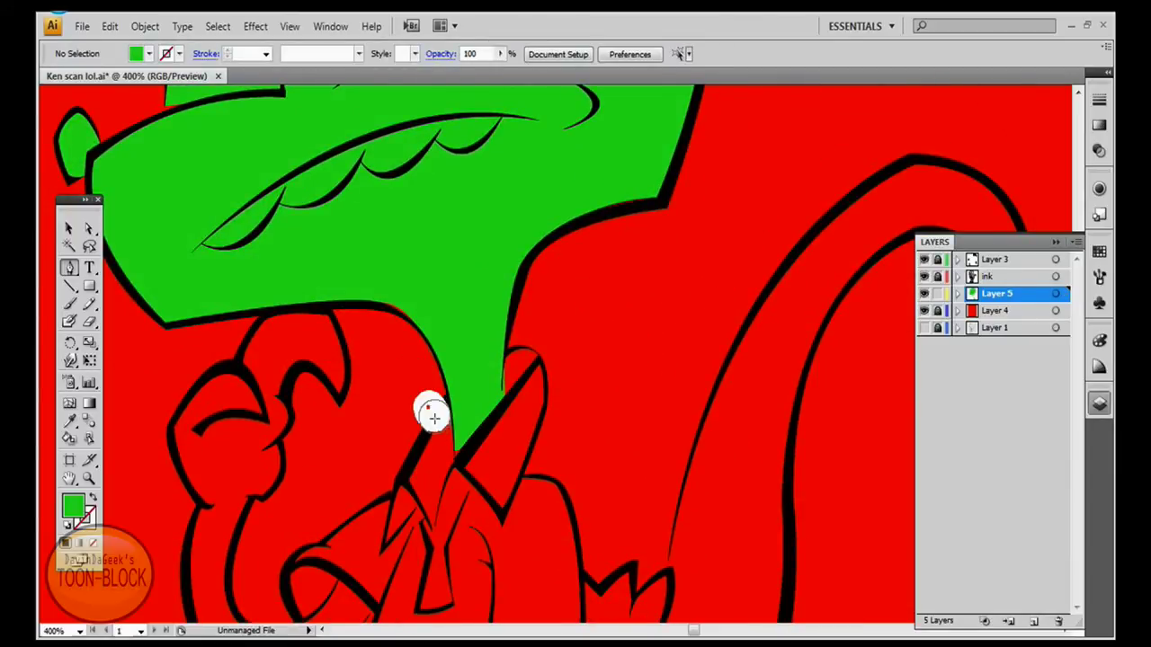
pyautogui.hotkey('ctrl', '1')
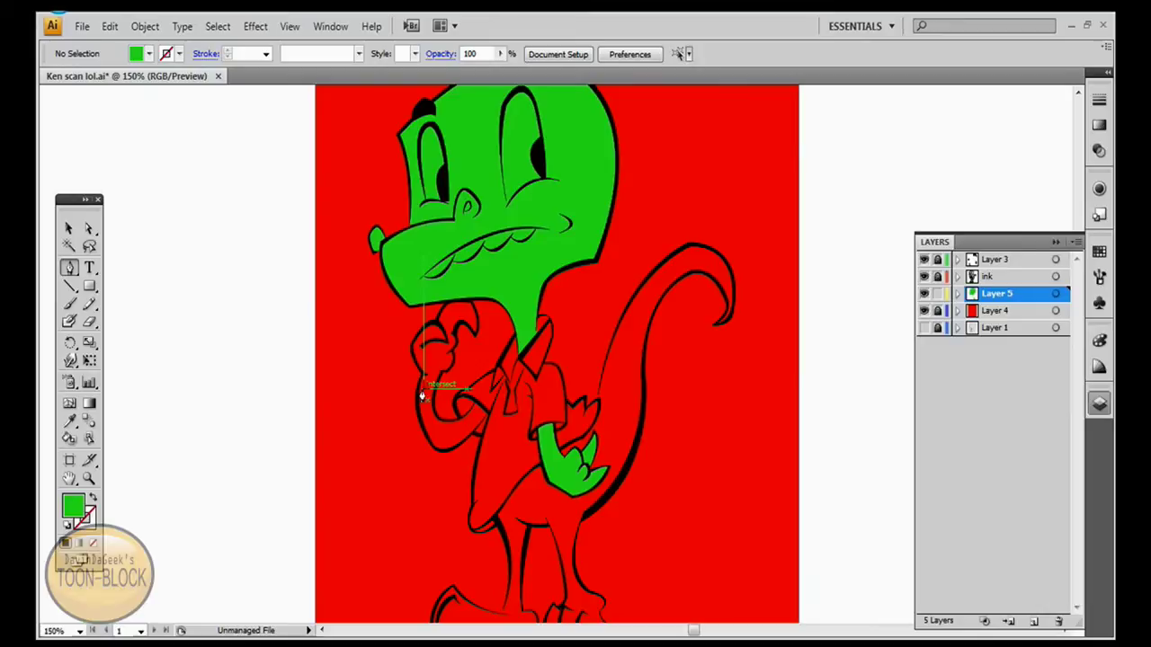
pyautogui.click(924, 310)
# Trace a green fill around the fist at the chin and the C-shaped arm
pyautogui.click(527, 402)
pyautogui.hotkey('ctrl', '+')
pyautogui.hotkey('ctrl', '+')
pyautogui.hotkey('ctrl', '+')
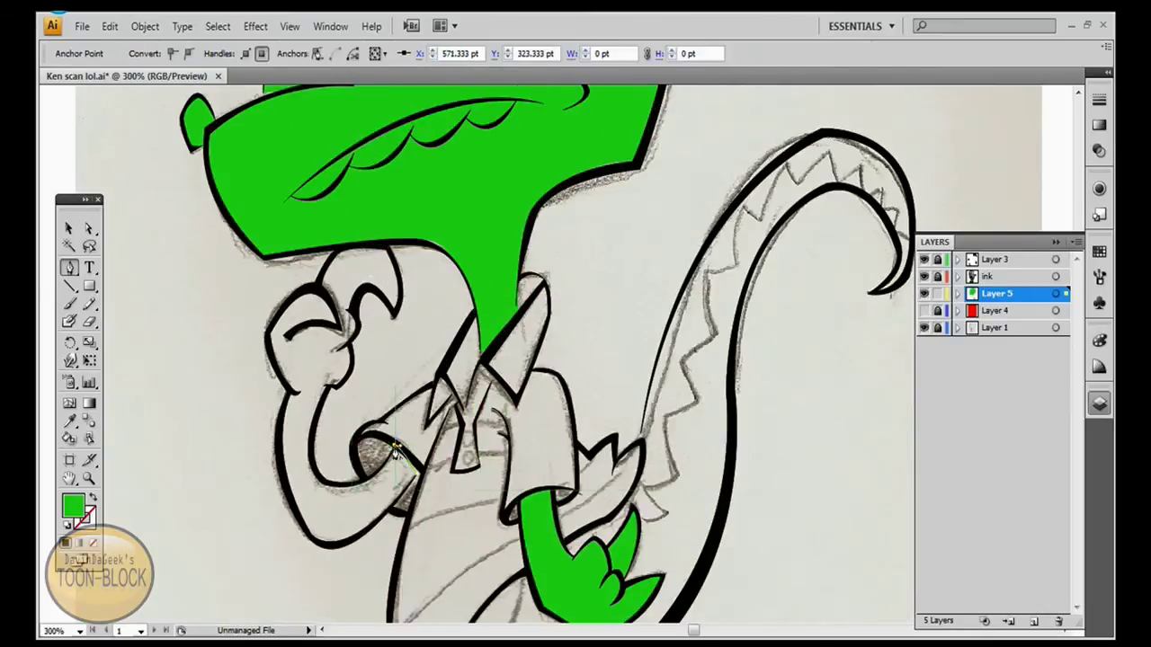
pyautogui.moveTo(329, 482); pyautogui.dragTo(267, 474)
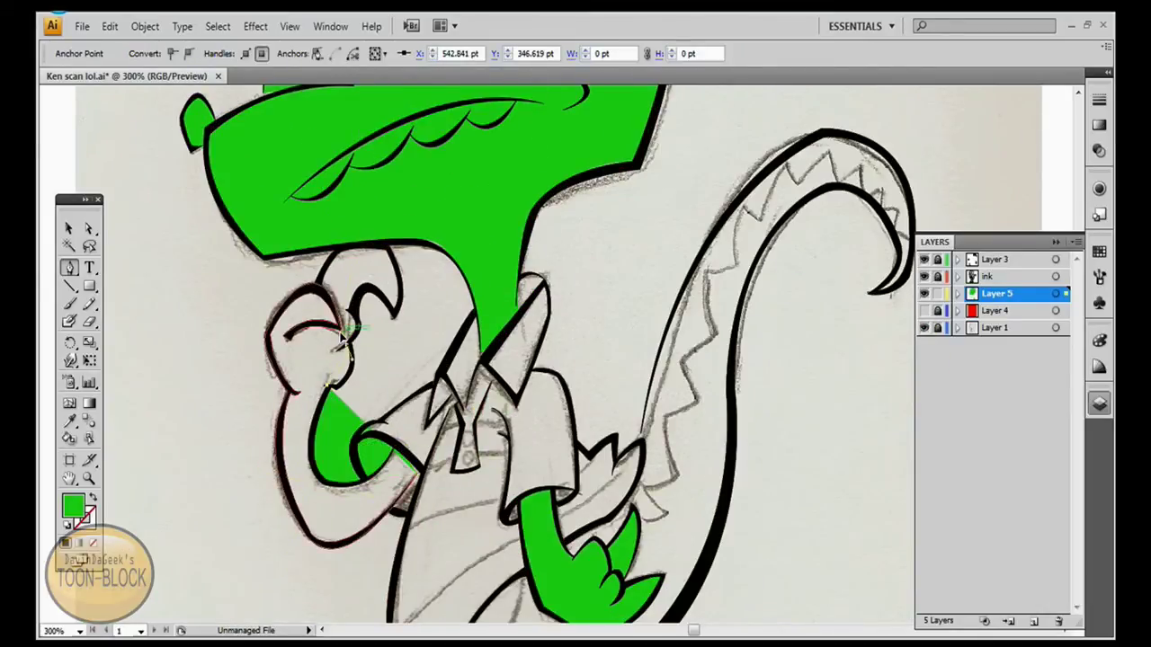
pyautogui.moveTo(398, 314); pyautogui.dragTo(400, 321)
pyautogui.moveTo(378, 244); pyautogui.dragTo(379, 249)
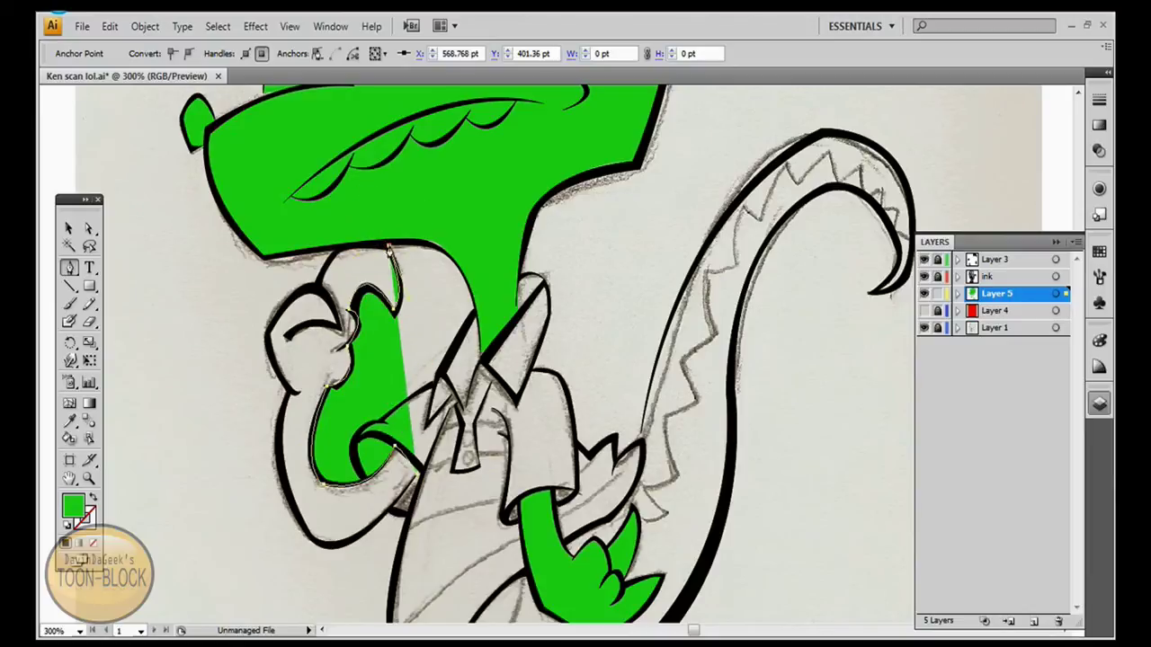
pyautogui.moveTo(349, 310); pyautogui.dragTo(319, 286)
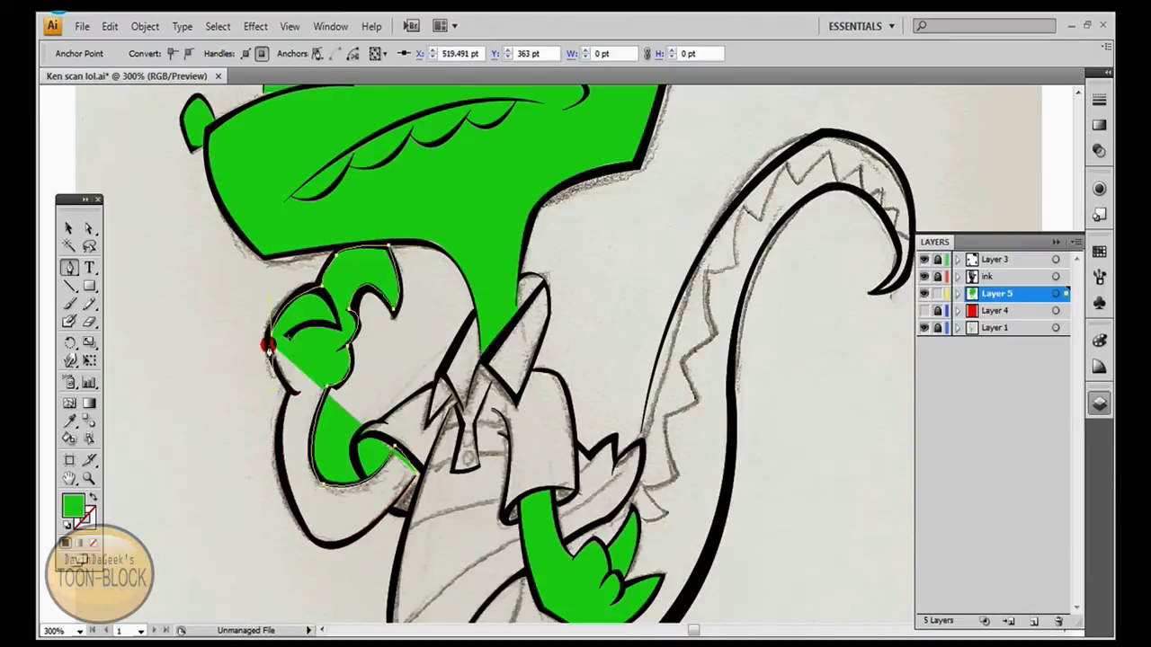
pyautogui.moveTo(276, 334); pyautogui.dragTo(282, 303)
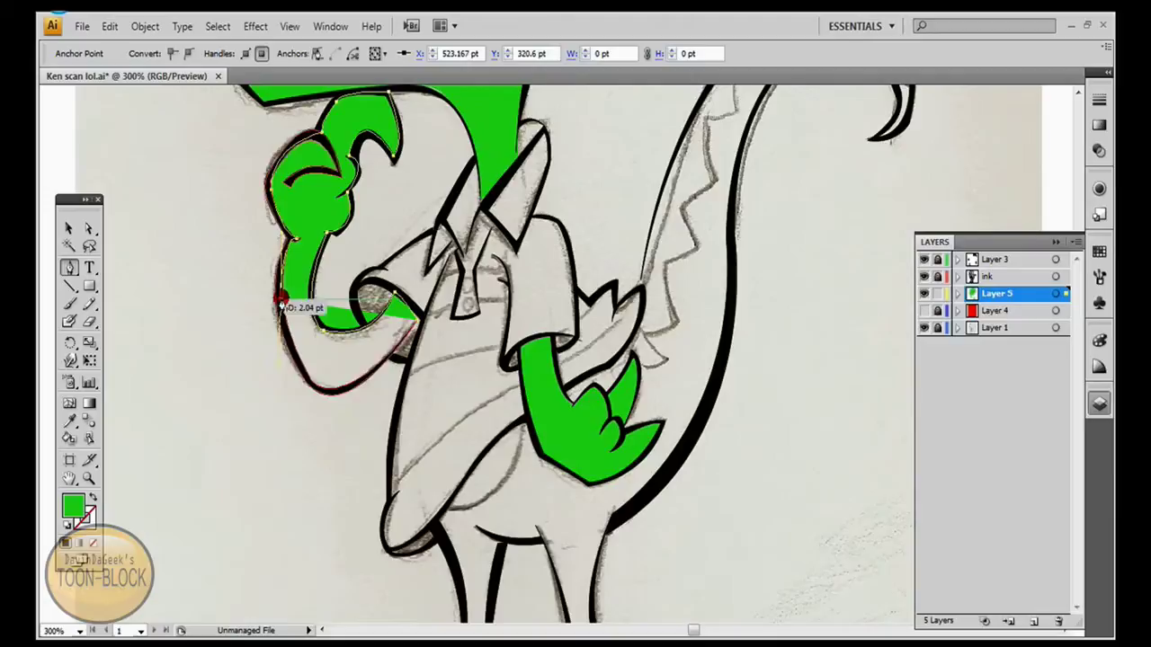
pyautogui.moveTo(396, 304); pyautogui.dragTo(419, 317)
pyautogui.scroll(3, 193, 464)
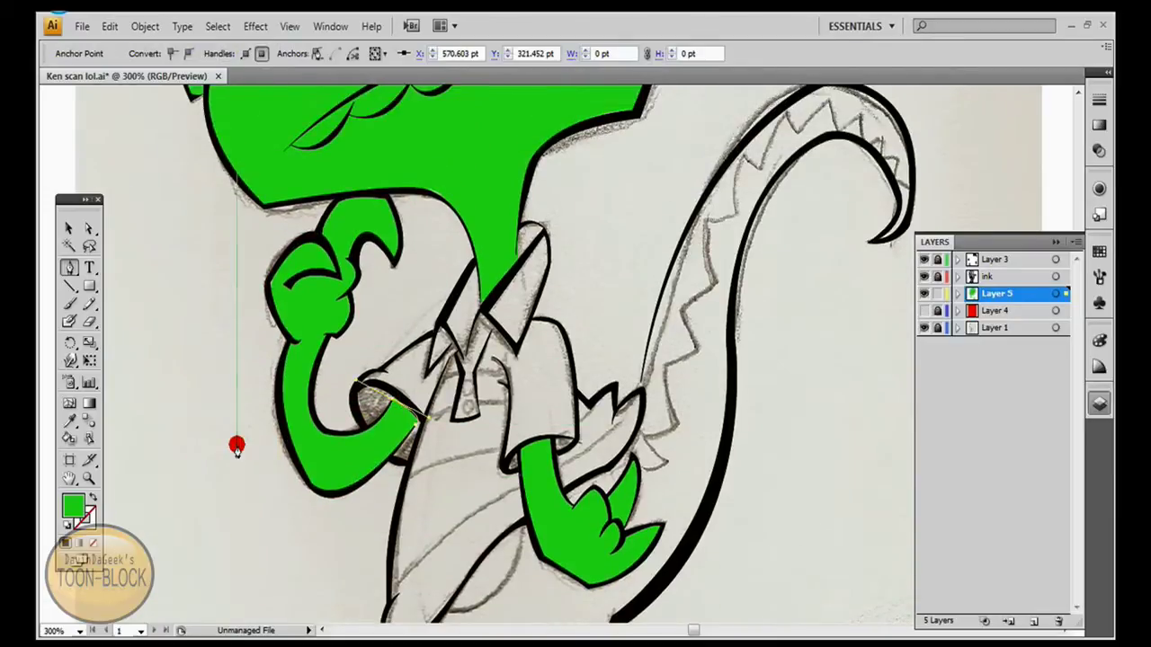
pyautogui.moveTo(406, 212); pyautogui.dragTo(409, 216)
pyautogui.scroll(5, 903, 133)
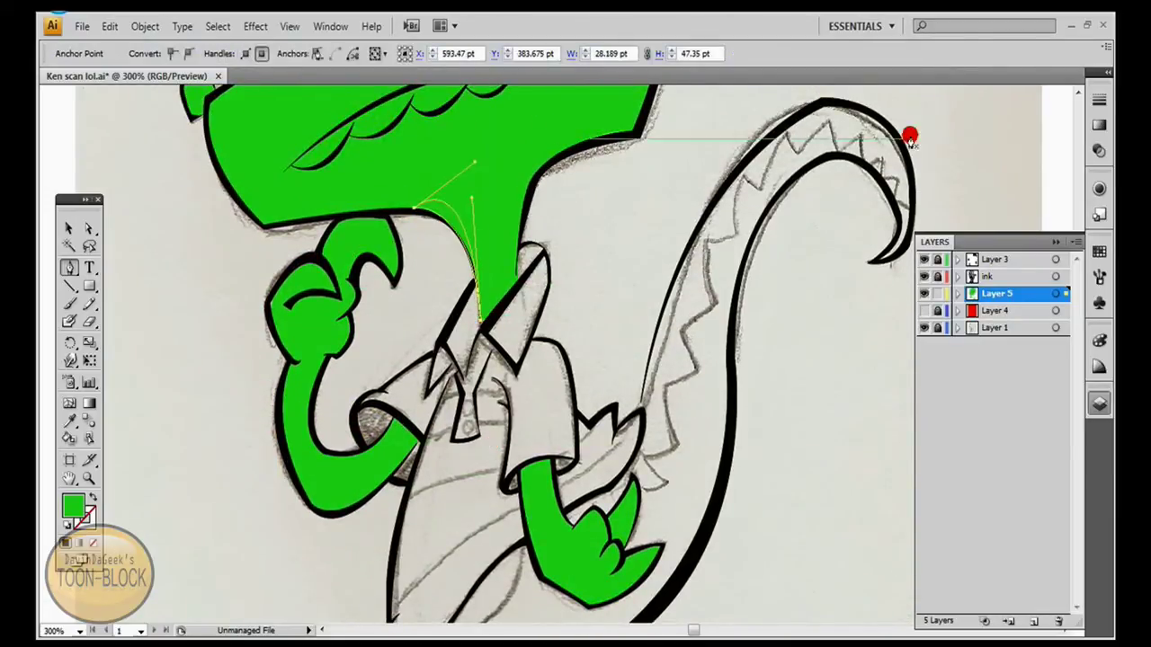
pyautogui.scroll(-10, 483, 406)
pyautogui.hotkey('ctrl', '0')
# Pen-trace a green fill down the front leg and over the left foot, up toward the hips
pyautogui.scroll(2, 486, 412)
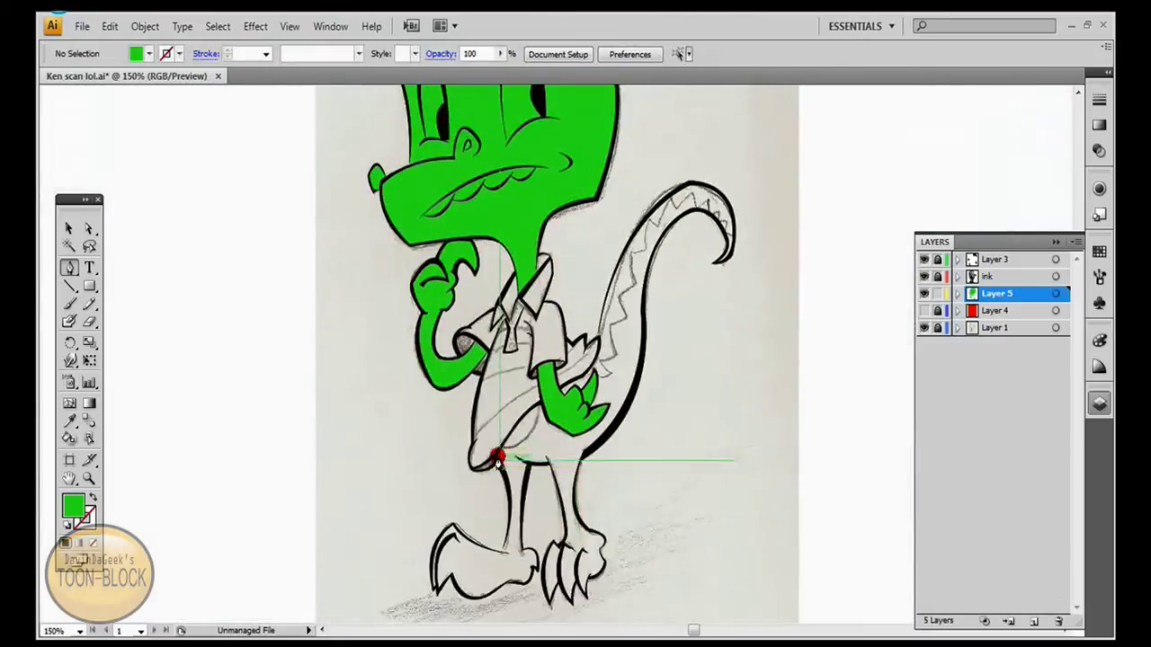
pyautogui.moveTo(488, 603); pyautogui.dragTo(480, 547)
pyautogui.scroll(1, 481, 547)
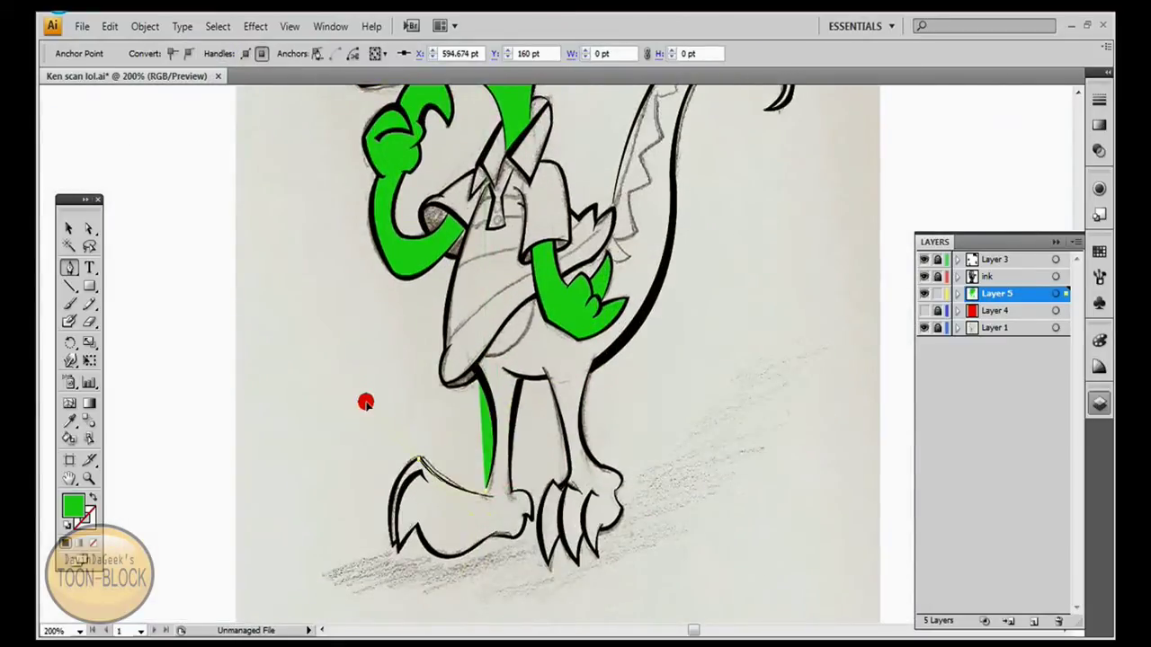
pyautogui.moveTo(419, 459); pyautogui.dragTo(394, 550)
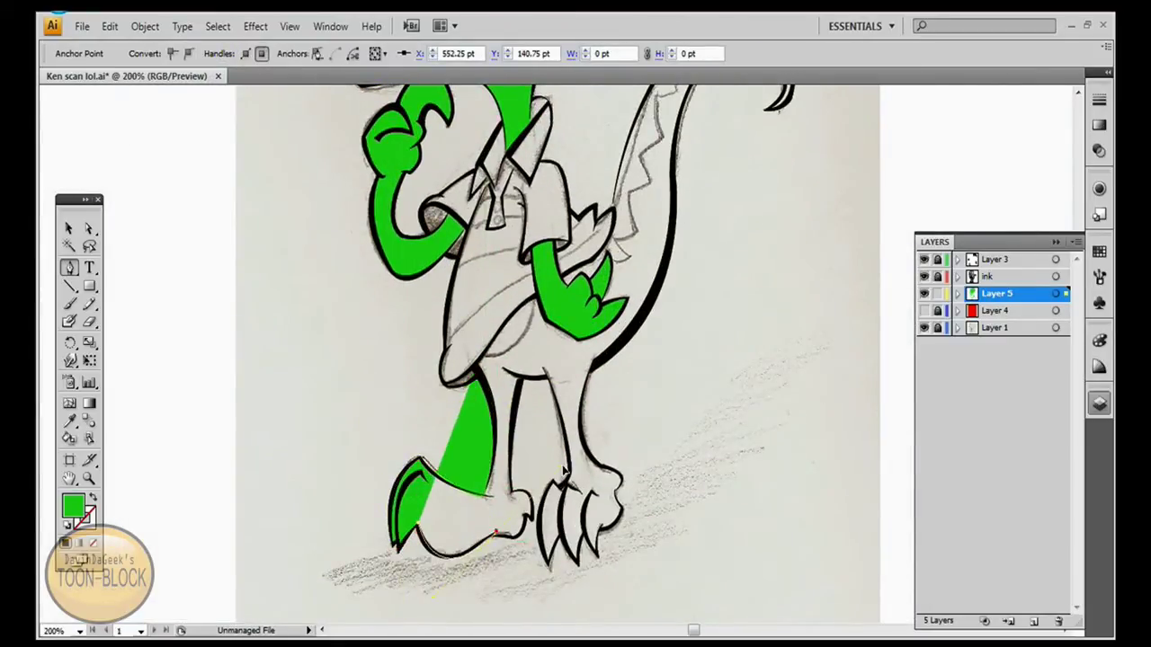
pyautogui.moveTo(521, 518); pyautogui.dragTo(524, 519)
pyautogui.moveTo(519, 380); pyautogui.dragTo(525, 401)
pyautogui.scroll(1, 524, 395)
pyautogui.moveTo(546, 582); pyautogui.dragTo(559, 474)
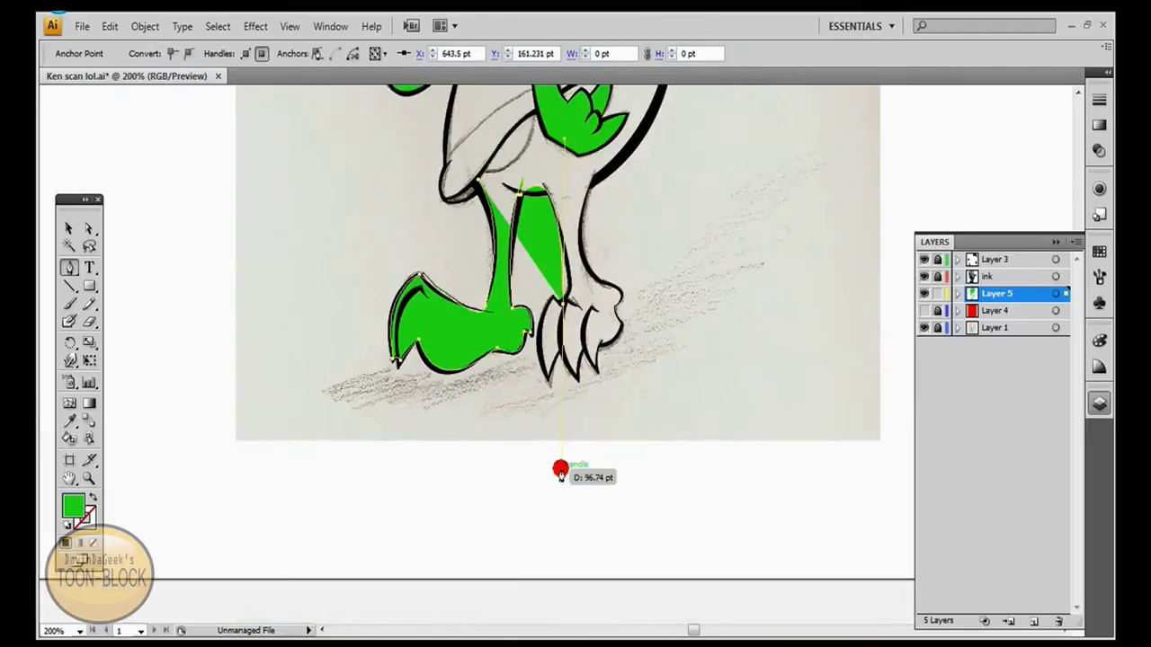
pyautogui.scroll(3, 486, 188)
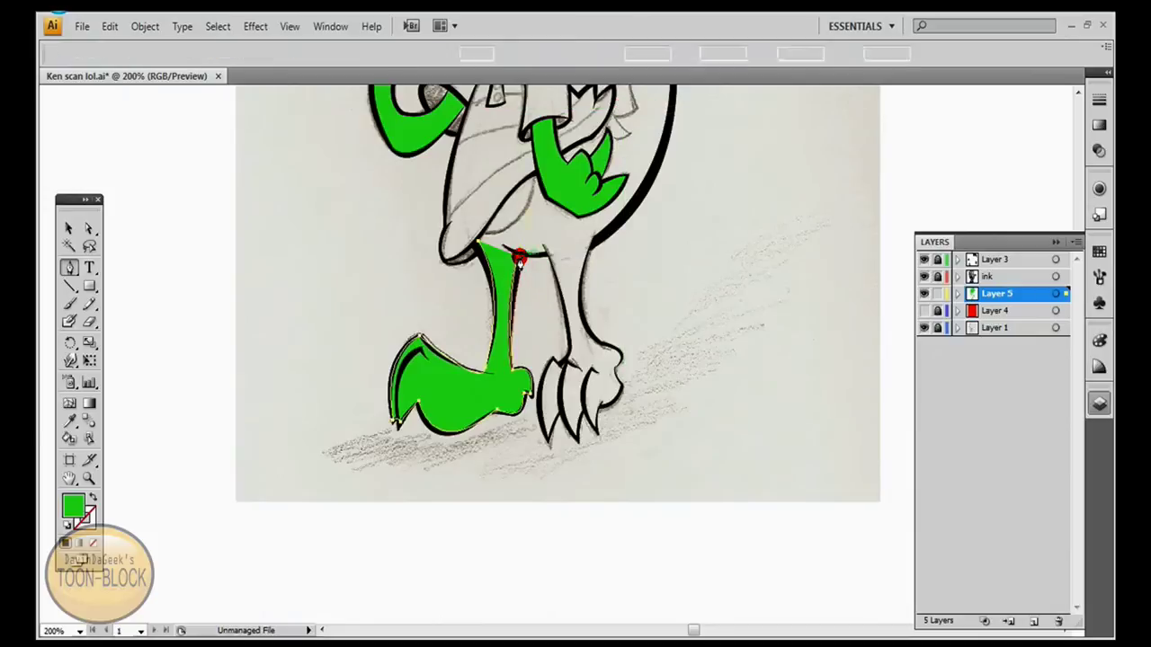
pyautogui.moveTo(522, 257); pyautogui.dragTo(524, 265)
# Continue the green fill along the leg edge and down the back leg to the claws
pyautogui.scroll(2, 524, 267)
pyautogui.scroll(3, 527, 321)
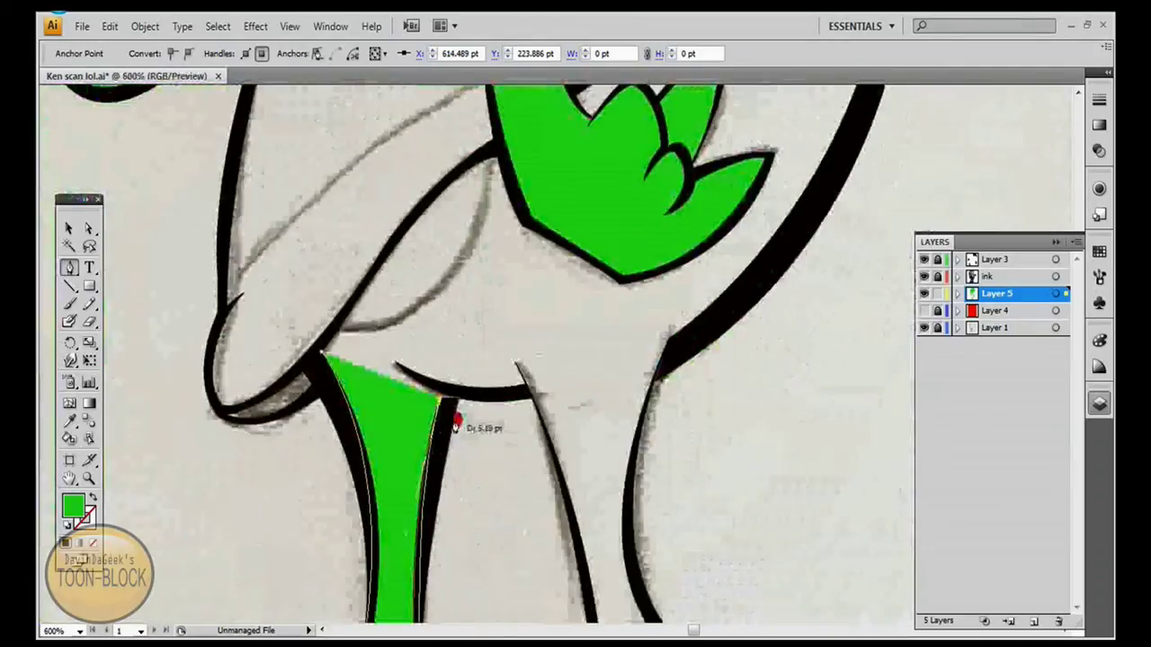
pyautogui.moveTo(439, 403); pyautogui.dragTo(622, 323)
pyautogui.click(494, 161)
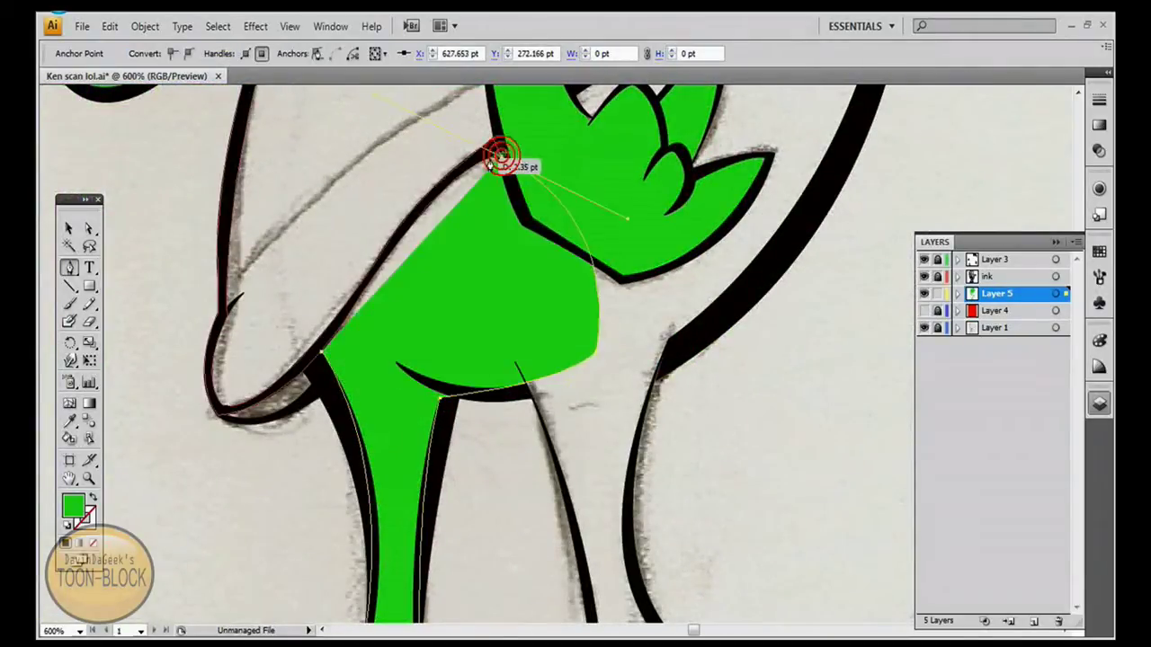
pyautogui.moveTo(407, 232); pyautogui.dragTo(316, 374)
pyautogui.scroll(-2, 744, 143)
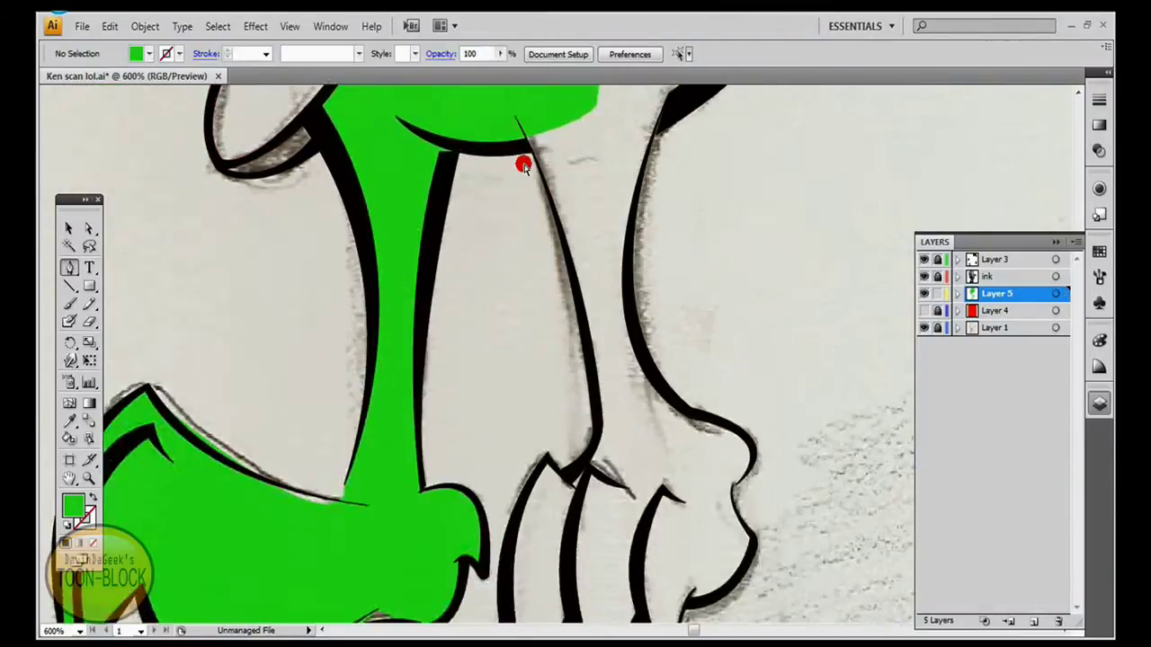
pyautogui.scroll(-4, 526, 174)
pyautogui.scroll(3, 539, 360)
pyautogui.scroll(1, 548, 470)
pyautogui.click(560, 444)
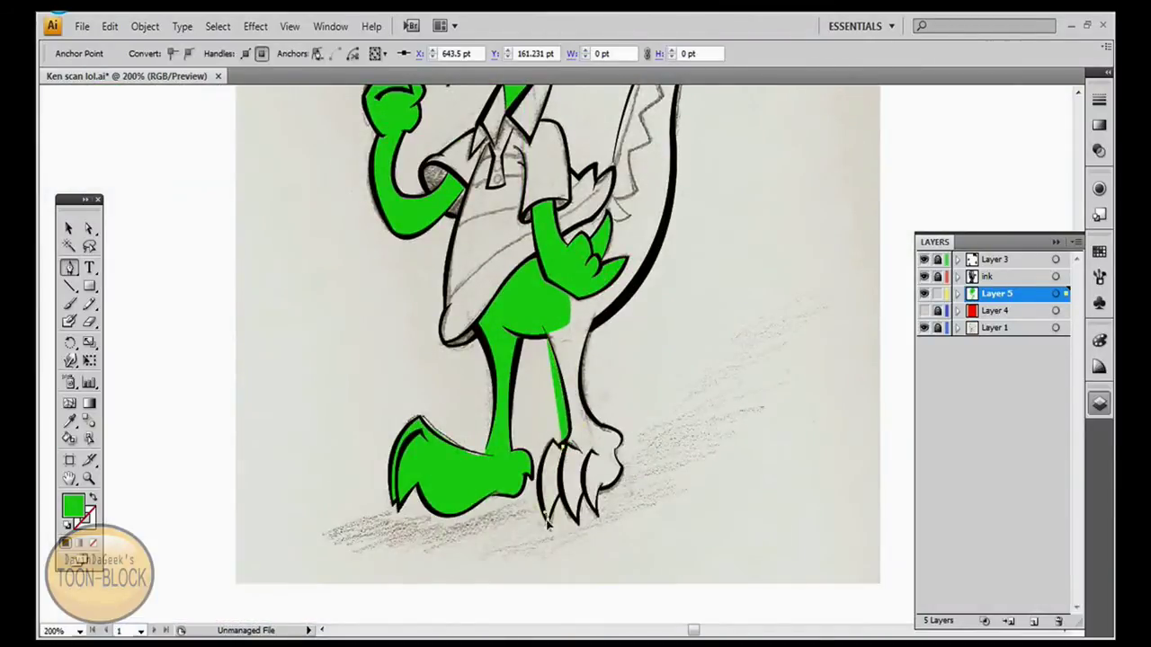
pyautogui.scroll(-3, 548, 469)
pyautogui.scroll(4, 558, 486)
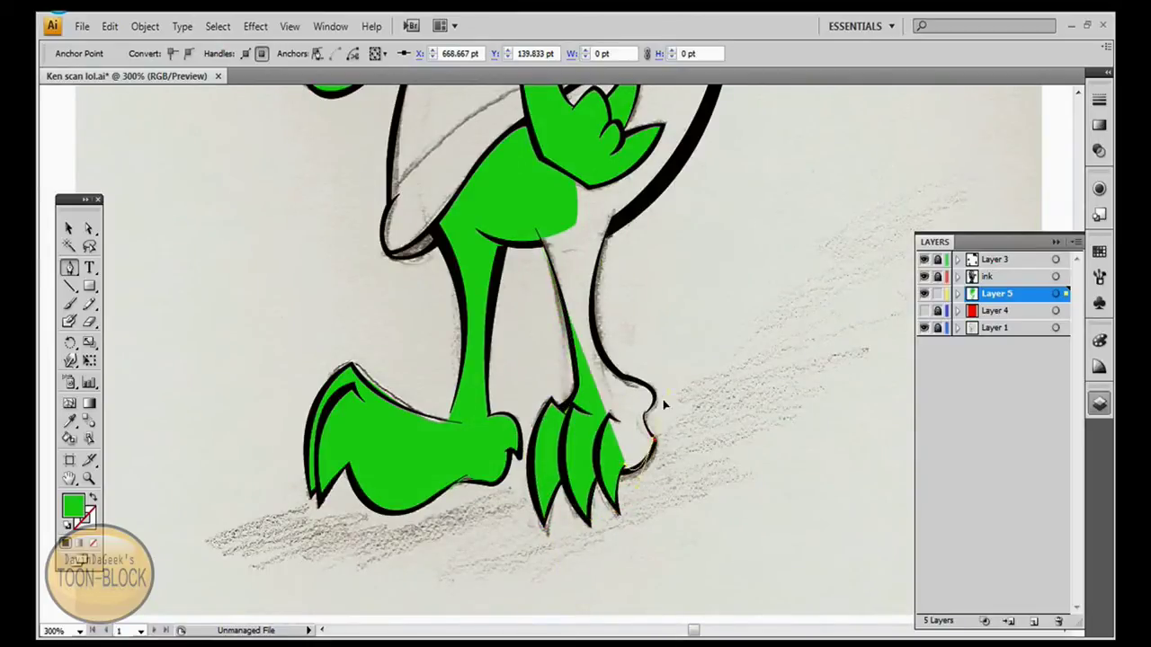
pyautogui.scroll(1, 580, 367)
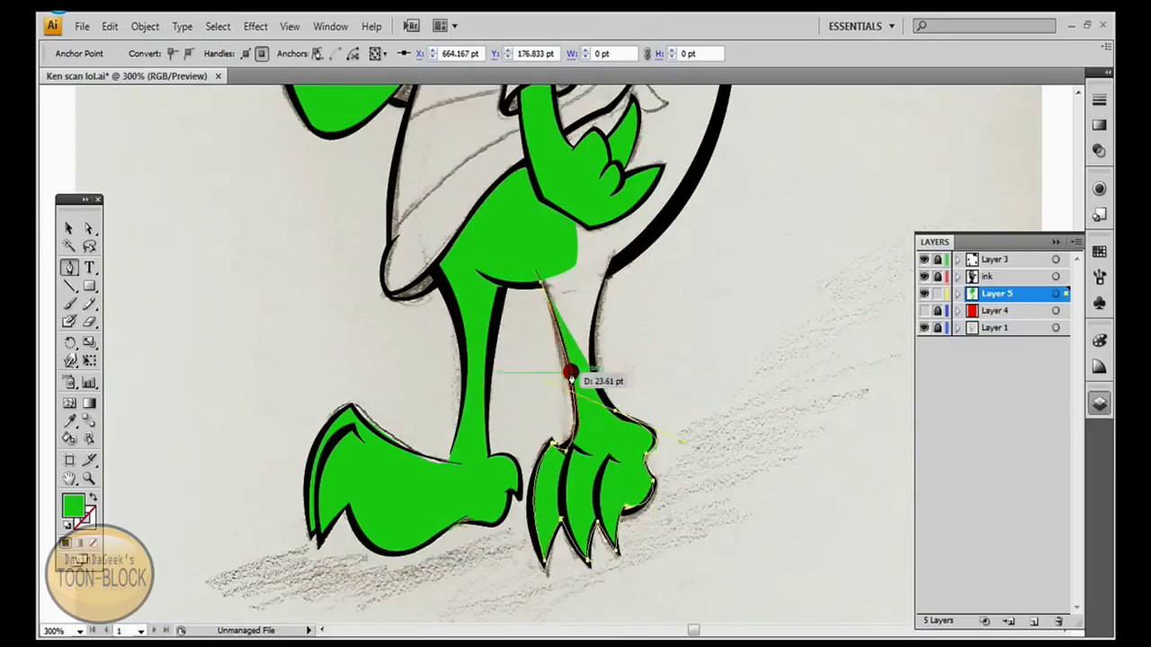
# Fill the curled tail green with a closed Pen shape up to the tail tip
pyautogui.scroll(-5, 611, 267)
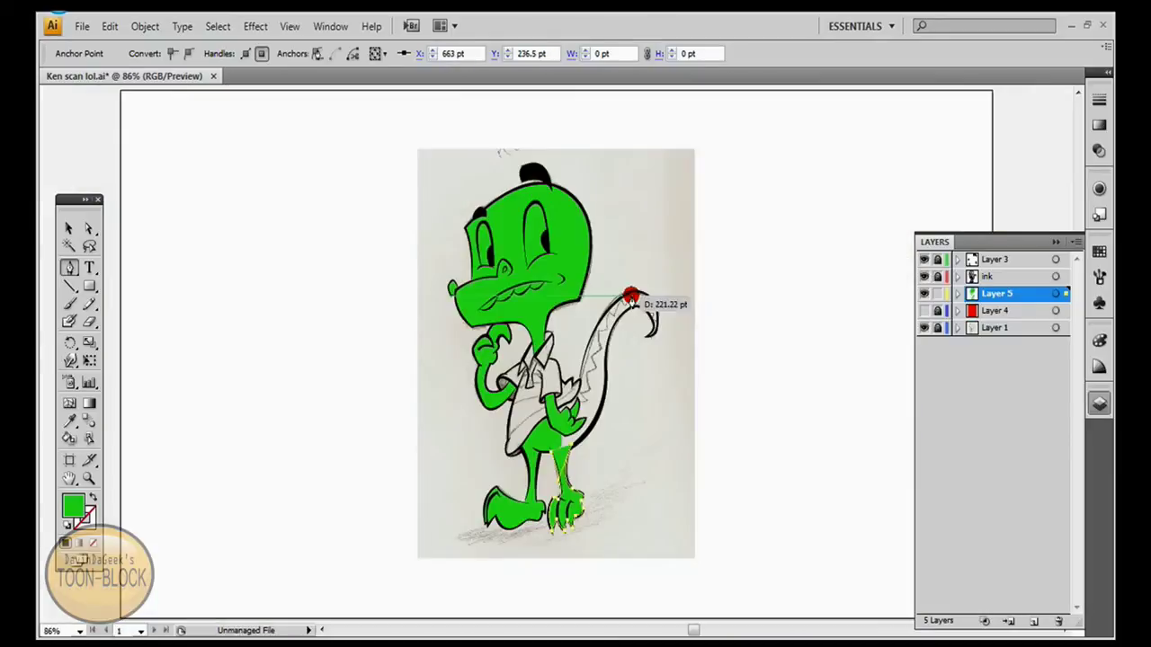
pyautogui.scroll(2, 610, 334)
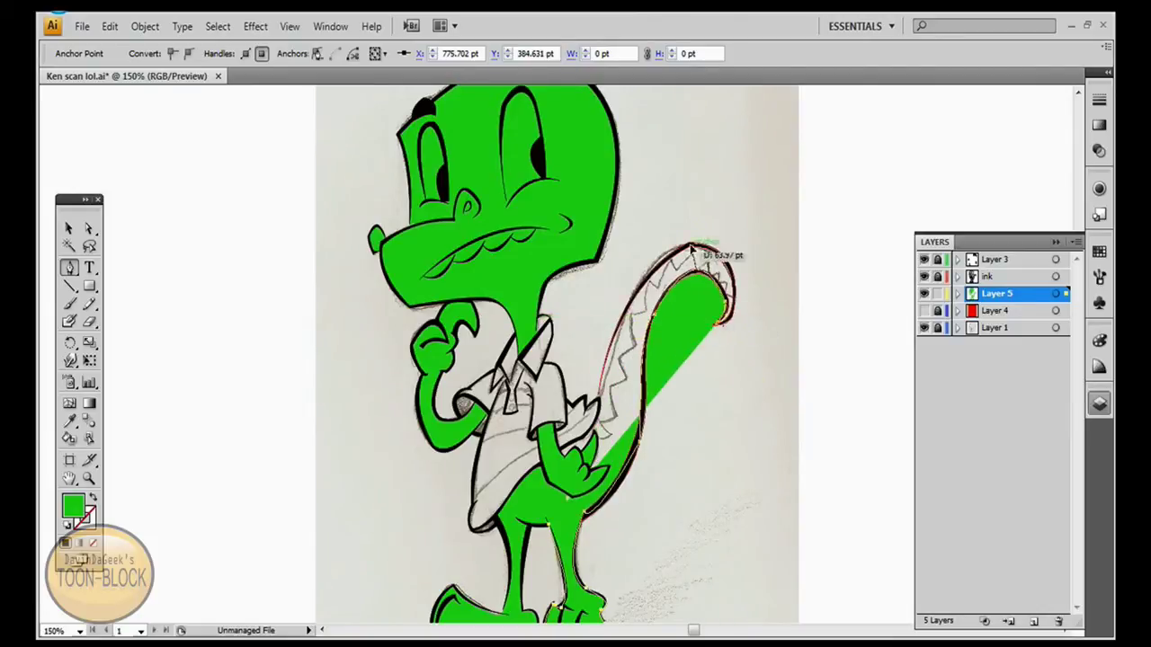
pyautogui.scroll(3, 693, 251)
pyautogui.moveTo(458, 610)
pyautogui.mouseDown()
pyautogui.moveTo(681, 322)
pyautogui.moveTo(675, 342)
pyautogui.mouseUp()
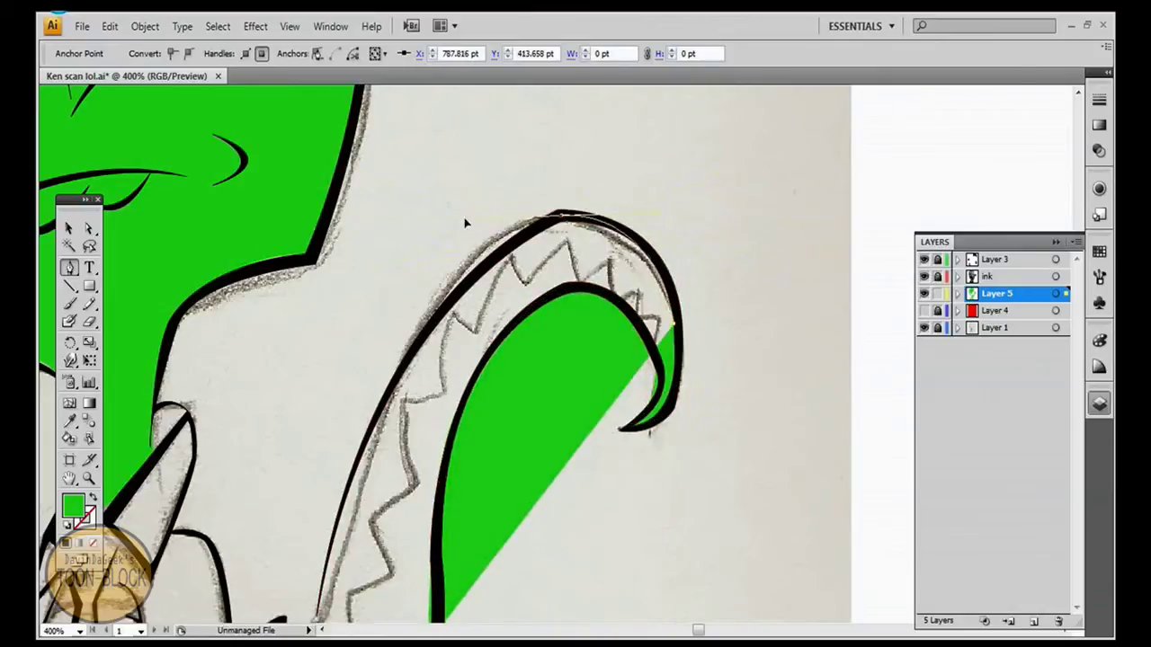
pyautogui.click(558, 214)
# Delete the unwanted white-filled shape started at the arm's edge
pyautogui.scroll(-2, 629, 215)
pyautogui.hscroll(-4, 629, 216)
pyautogui.scroll(-5, 534, 470)
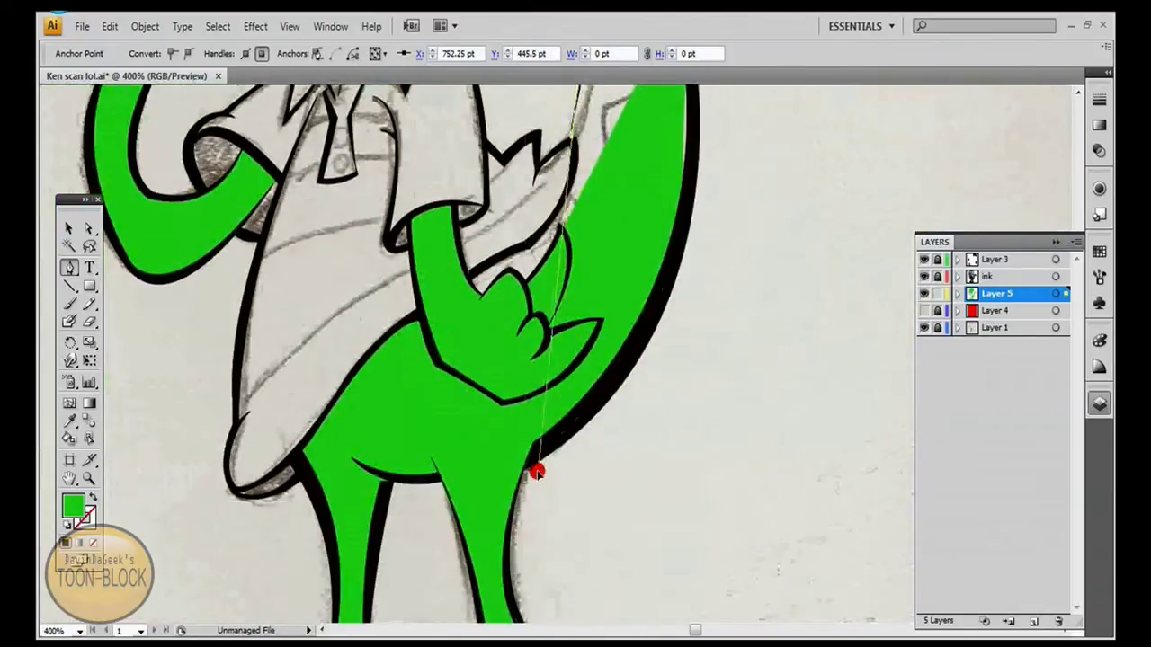
pyautogui.scroll(3, 534, 470)
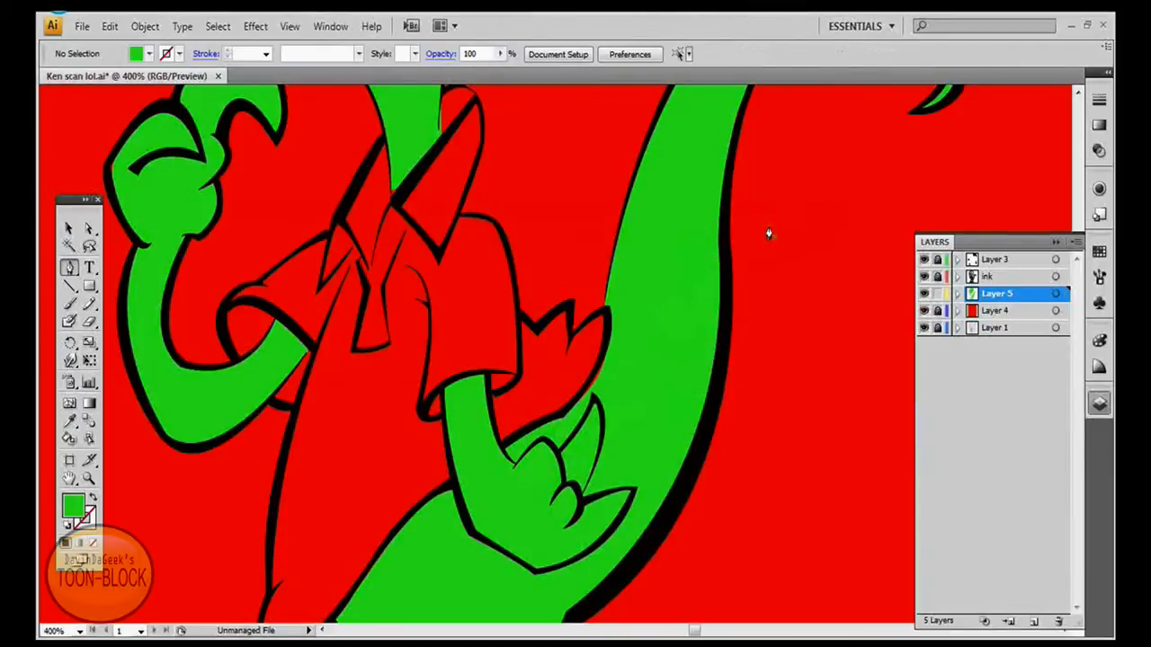
pyautogui.moveTo(607, 311); pyautogui.dragTo(618, 317)
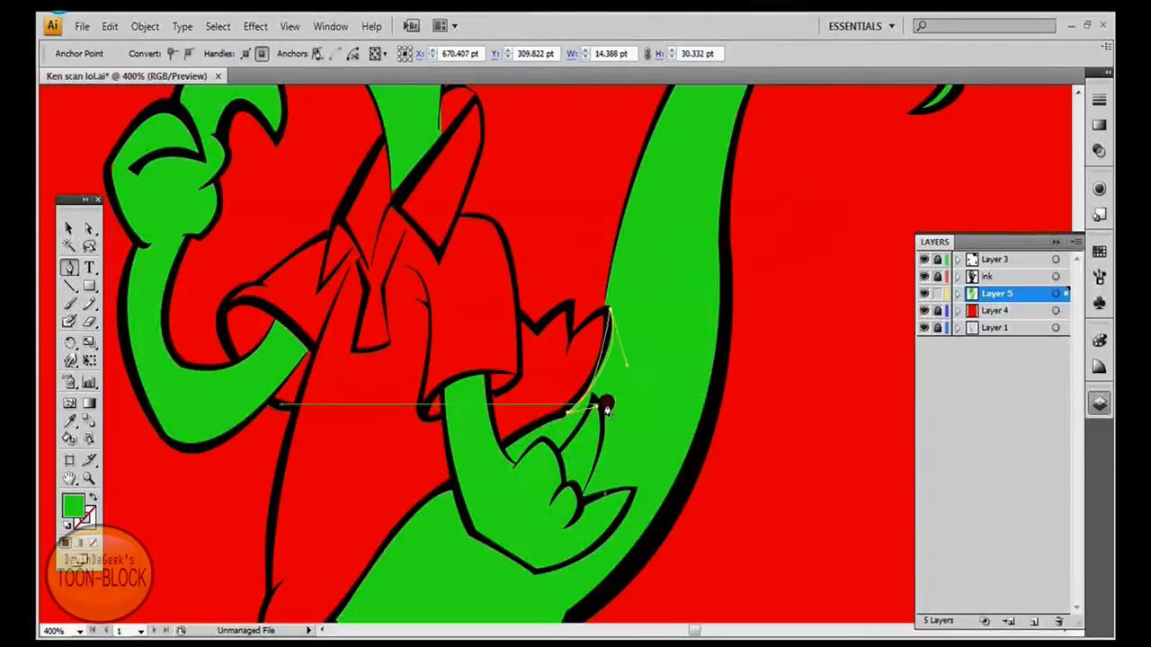
pyautogui.scroll(4, 671, 233)
pyautogui.hscroll(2, 670, 234)
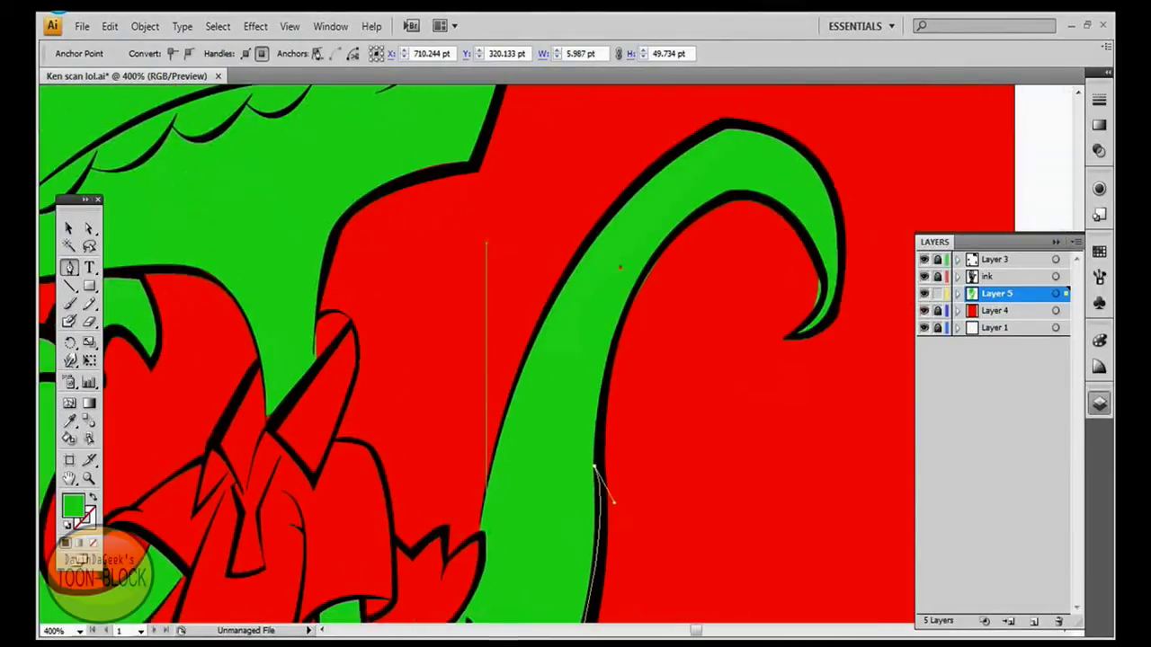
pyautogui.press('Delete')
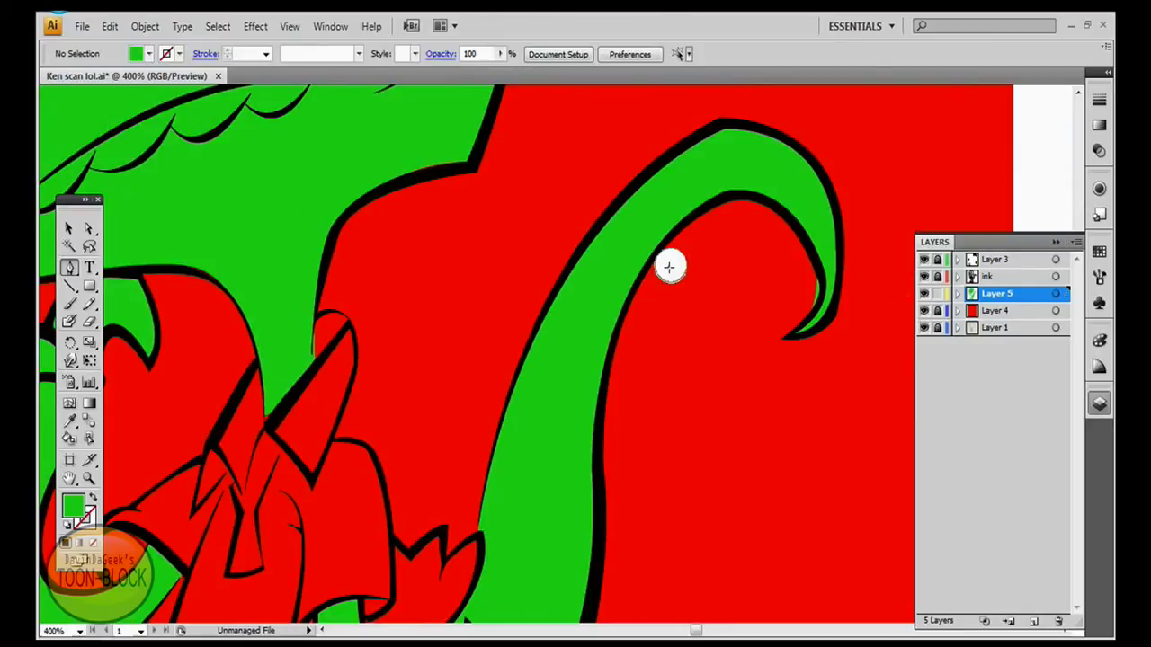
pyautogui.scroll(-5, 761, 337)
pyautogui.scroll(-5, 629, 329)
# Clear the stray Pen points left at the back claw and foot
pyautogui.click(791, 398)
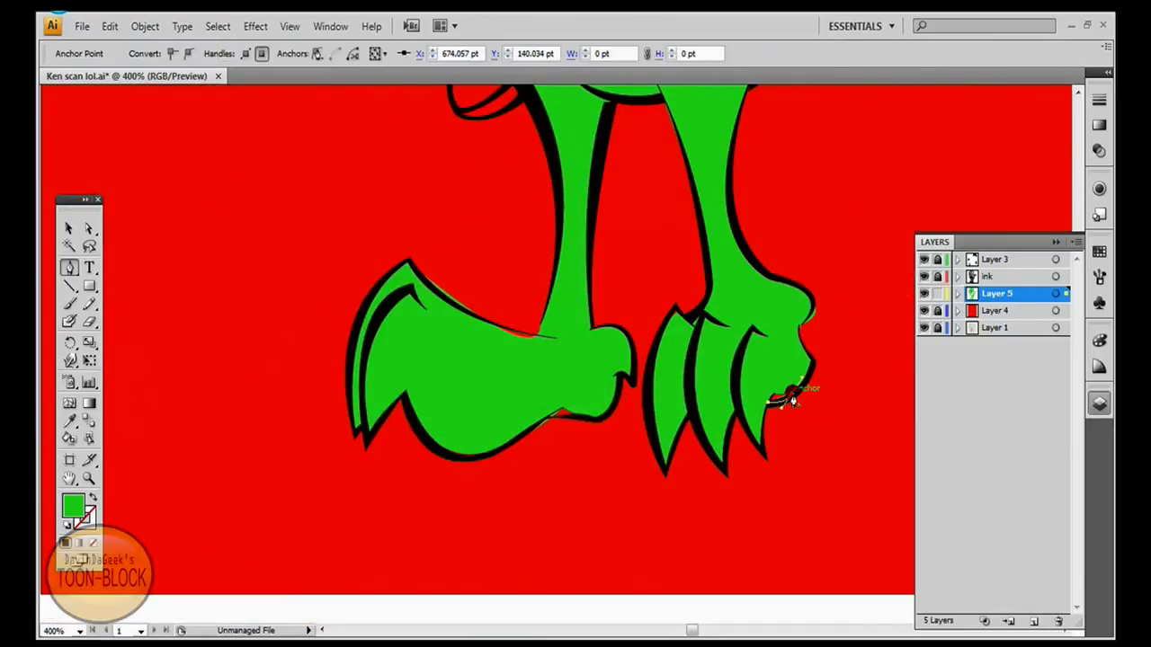
pyautogui.press('Delete')
pyautogui.keyDown('ctrl'); pyautogui.click(393, 290); pyautogui.keyUp('ctrl')
pyautogui.click(552, 347)
pyautogui.keyDown('ctrl'); pyautogui.click(656, 290); pyautogui.keyUp('ctrl')
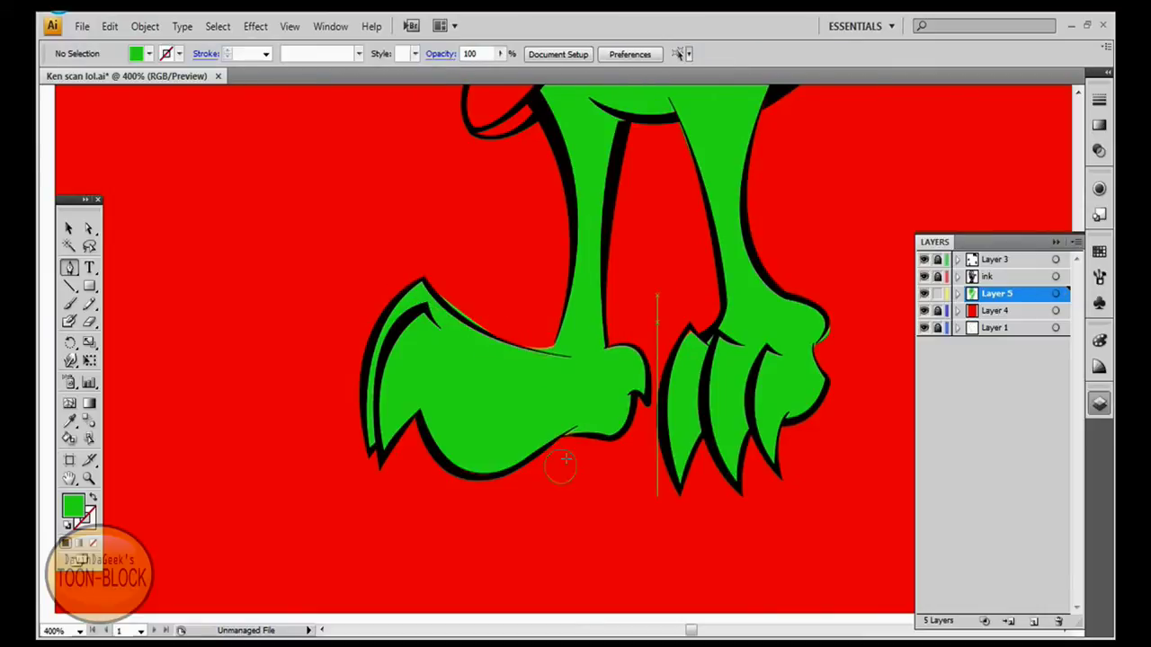
pyautogui.click(814, 351)
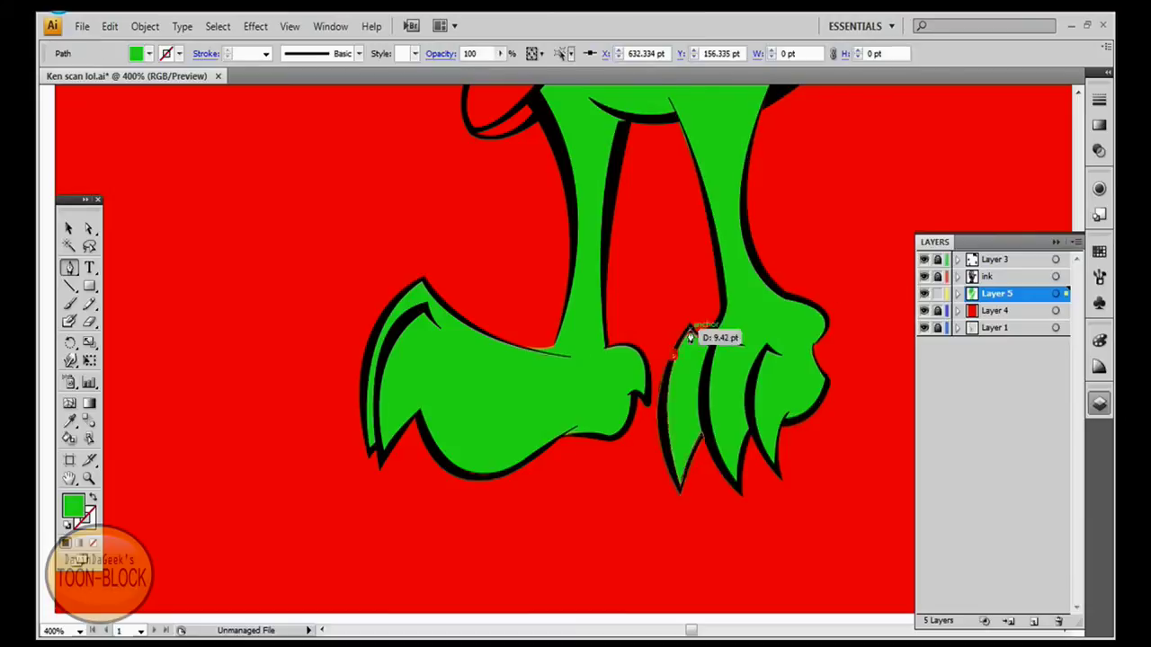
pyautogui.press('Delete')
pyautogui.click(524, 357)
pyautogui.press('Delete')
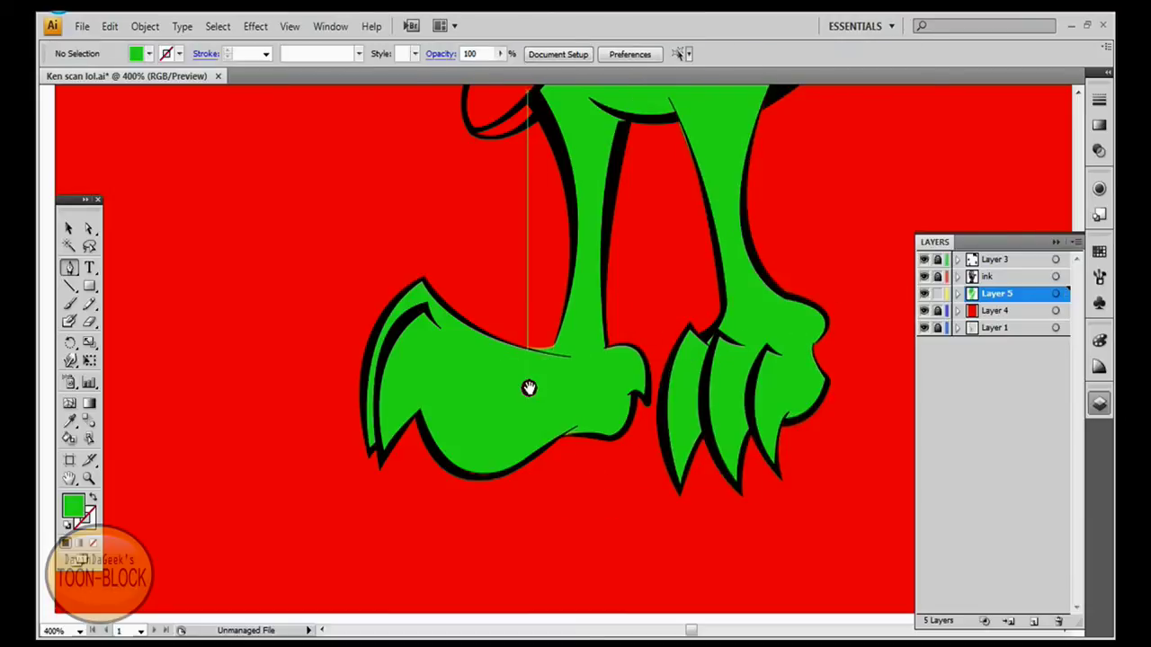
pyautogui.scroll(5, 527, 384)
pyautogui.scroll(5, 471, 518)
# Remove the stray anchors and unfinished paths at the collar and snout
pyautogui.click(502, 332)
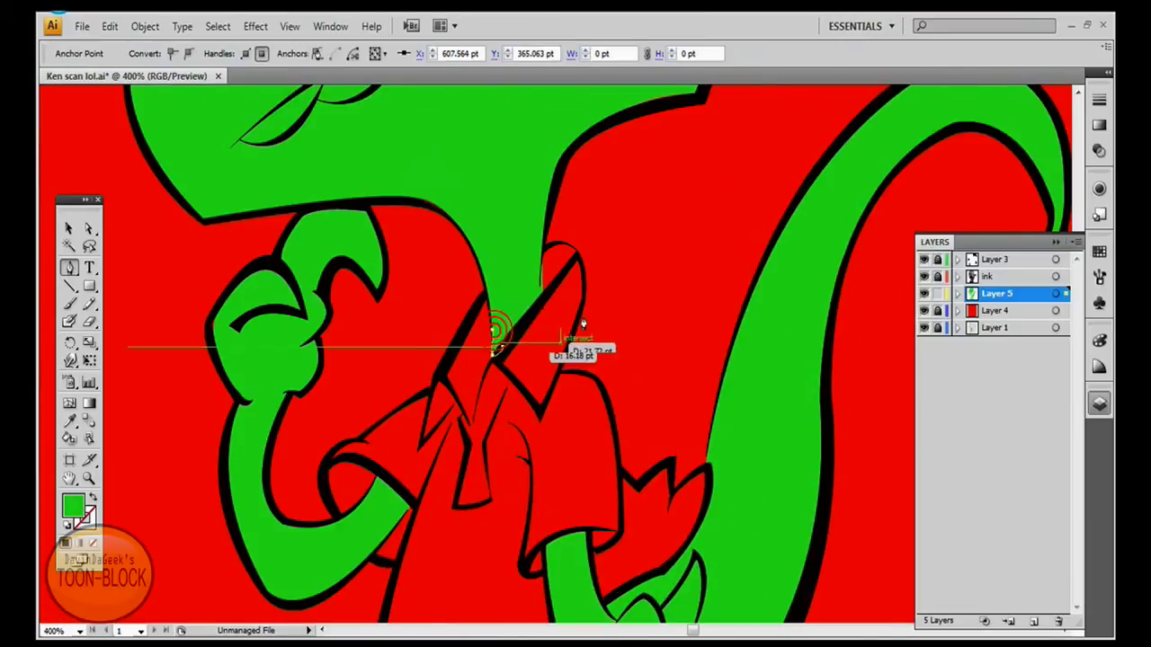
pyautogui.press('Delete')
pyautogui.scroll(2, 632, 366)
pyautogui.scroll(3, 594, 353)
pyautogui.click(701, 331)
pyautogui.press('Delete')
pyautogui.click(274, 243)
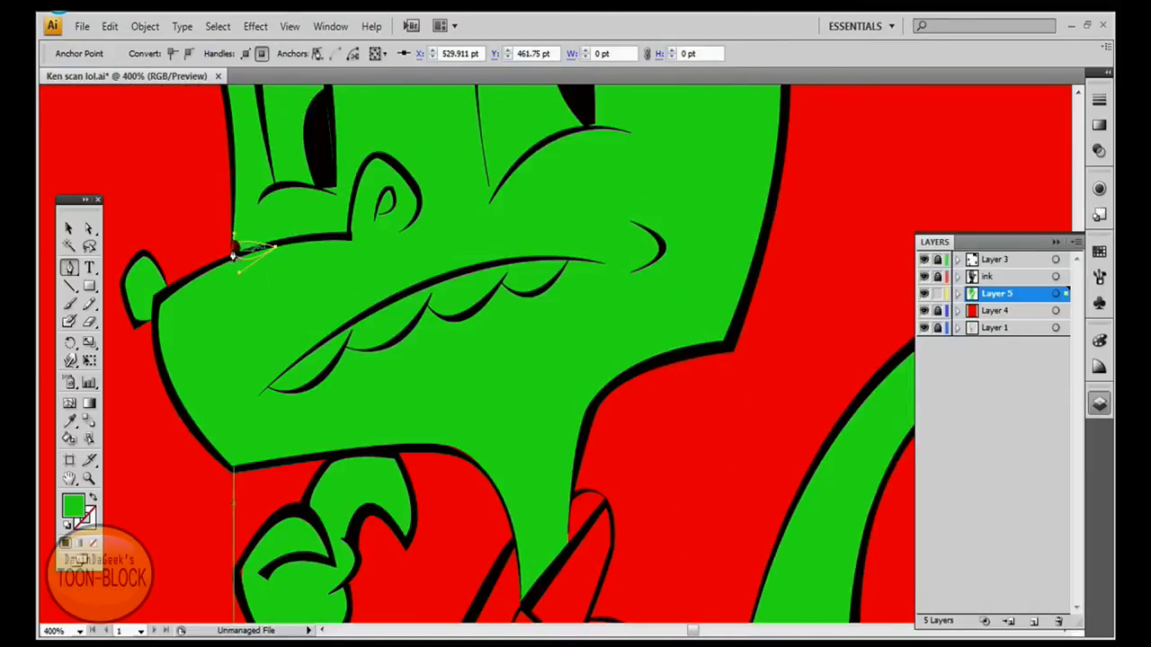
pyautogui.press('Delete')
pyautogui.scroll(5, 539, 359)
# Hide the red fill layer, make Layer 3 current, and reset fill and stroke to defaults
pyautogui.click(924, 310)
pyautogui.click(996, 258)
pyautogui.hotkey('shift', 'b')
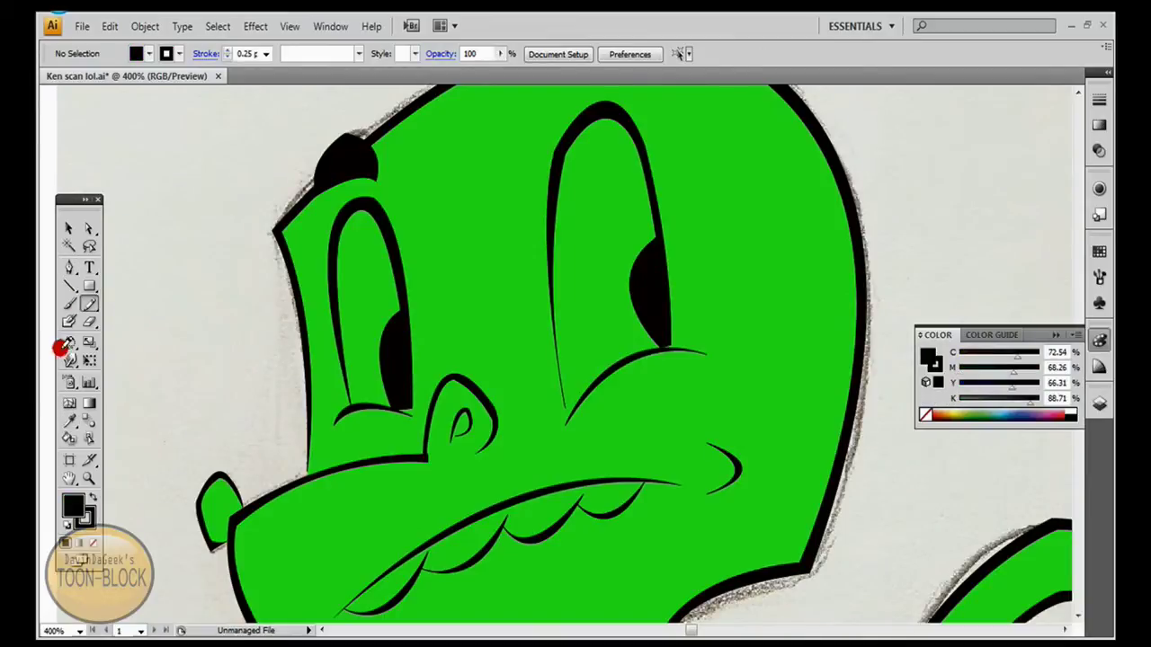
# Draw two white, strokeless highlight ellipses in the left eye
pyautogui.doubleClick(74, 506)
pyautogui.click(83, 290)
pyautogui.moveTo(384, 335); pyautogui.dragTo(408, 382)
pyautogui.moveTo(636, 266); pyautogui.dragTo(654, 281)
pyautogui.click(94, 500)
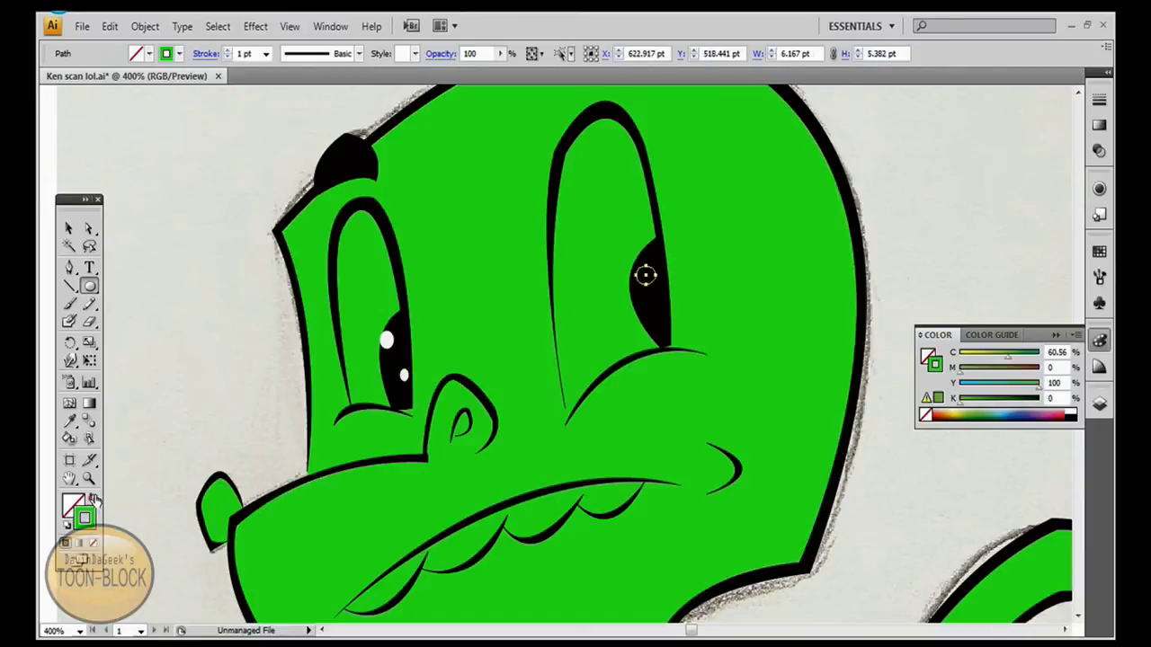
pyautogui.hotkey('ctrl', 'z')
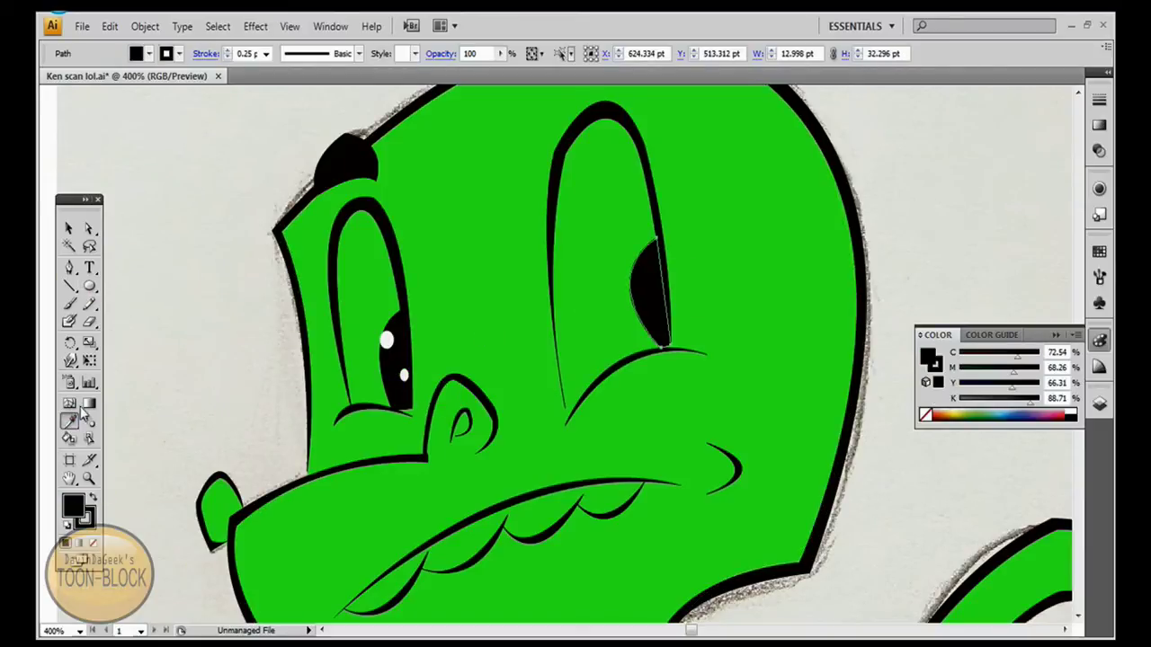
pyautogui.click(170, 399)
# Draw a near-white highlight ellipse in the right eye
pyautogui.doubleClick(73, 506)
pyautogui.click(737, 228)
pyautogui.press('l')
pyautogui.moveTo(633, 260); pyautogui.dragTo(675, 328)
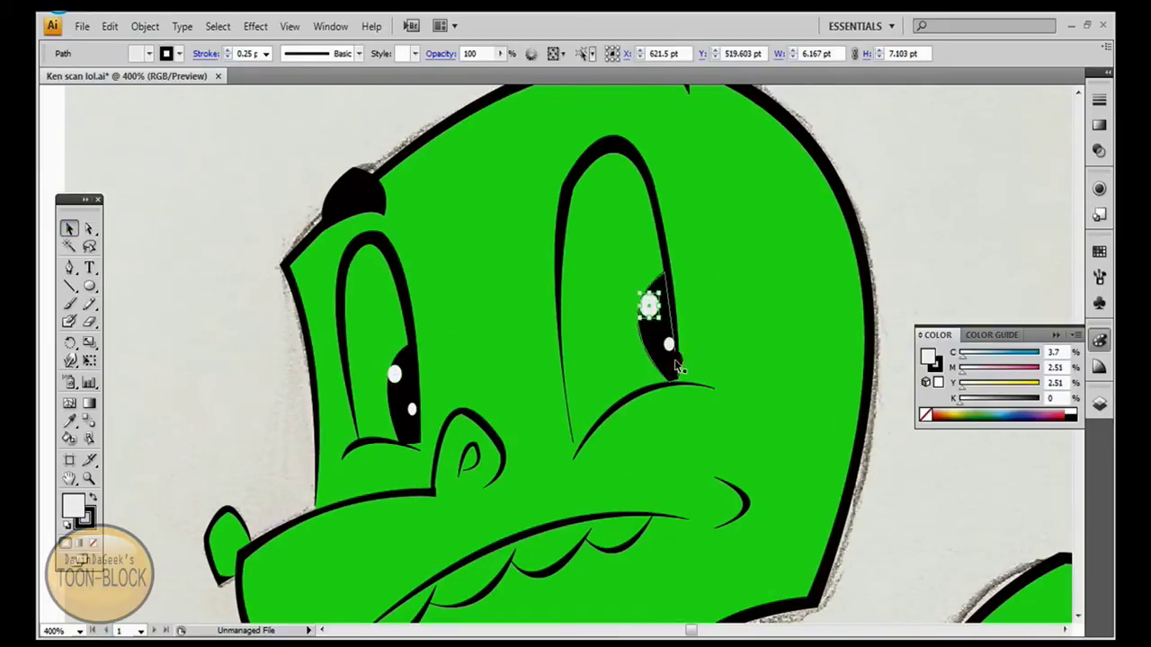
pyautogui.click(885, 185)
pyautogui.scroll(-3, 878, 117)
# Add a new layer named 'teeth'
pyautogui.click(1099, 405)
pyautogui.doubleClick(998, 294)
pyautogui.write('teeth')
pyautogui.press('Return')
# Pen-trace the white outline of the upper teeth with curved segments
pyautogui.click(1099, 341)
pyautogui.click(69, 267)
pyautogui.click(304, 488)
pyautogui.click(387, 426)
pyautogui.moveTo(465, 400); pyautogui.dragTo(423, 491)
pyautogui.click(540, 373)
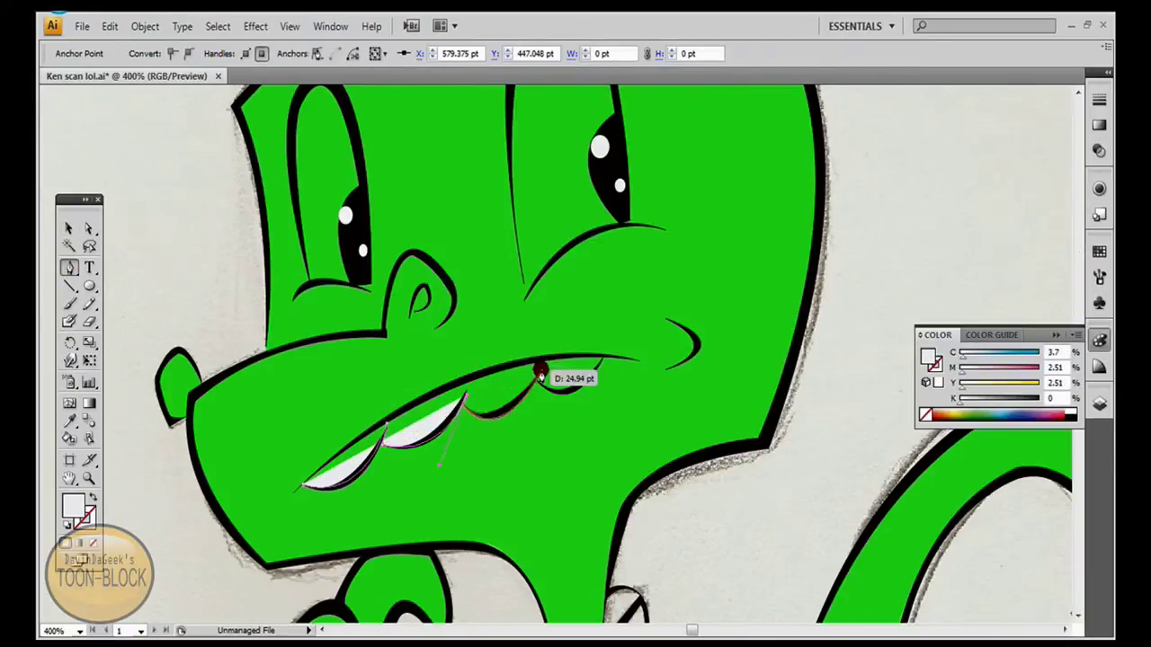
pyautogui.moveTo(465, 399); pyautogui.dragTo(469, 409)
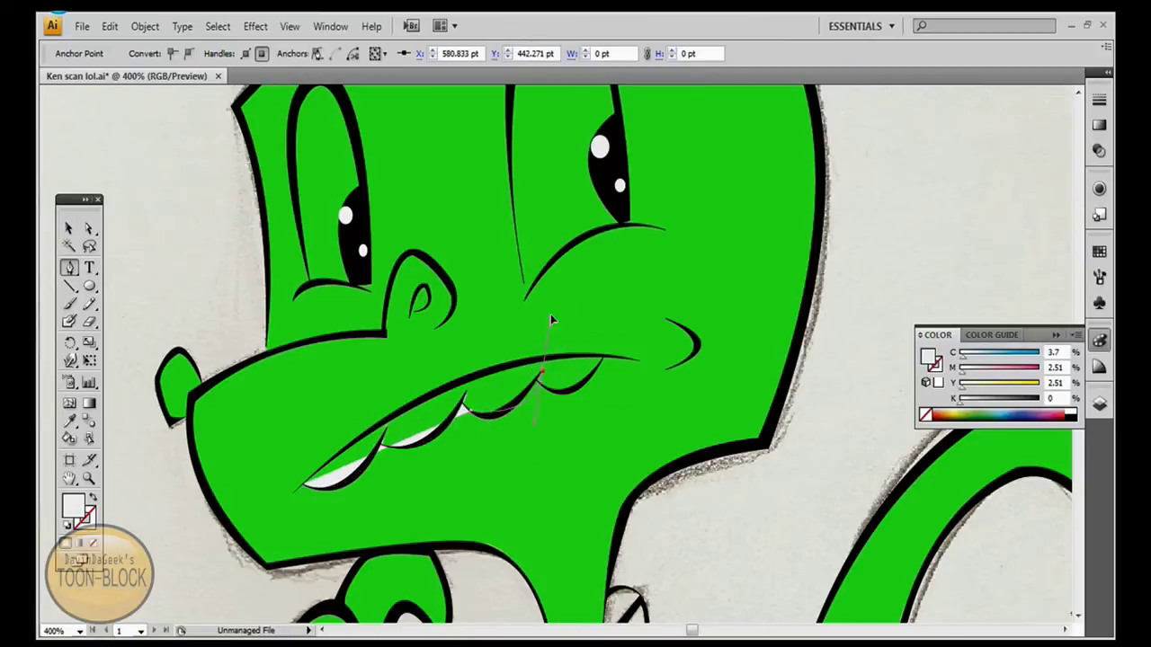
pyautogui.moveTo(602, 360); pyautogui.dragTo(540, 383)
# Shape the last curve of the teeth at 200% zoom and save the file
pyautogui.hotkey('ctrl', '+')
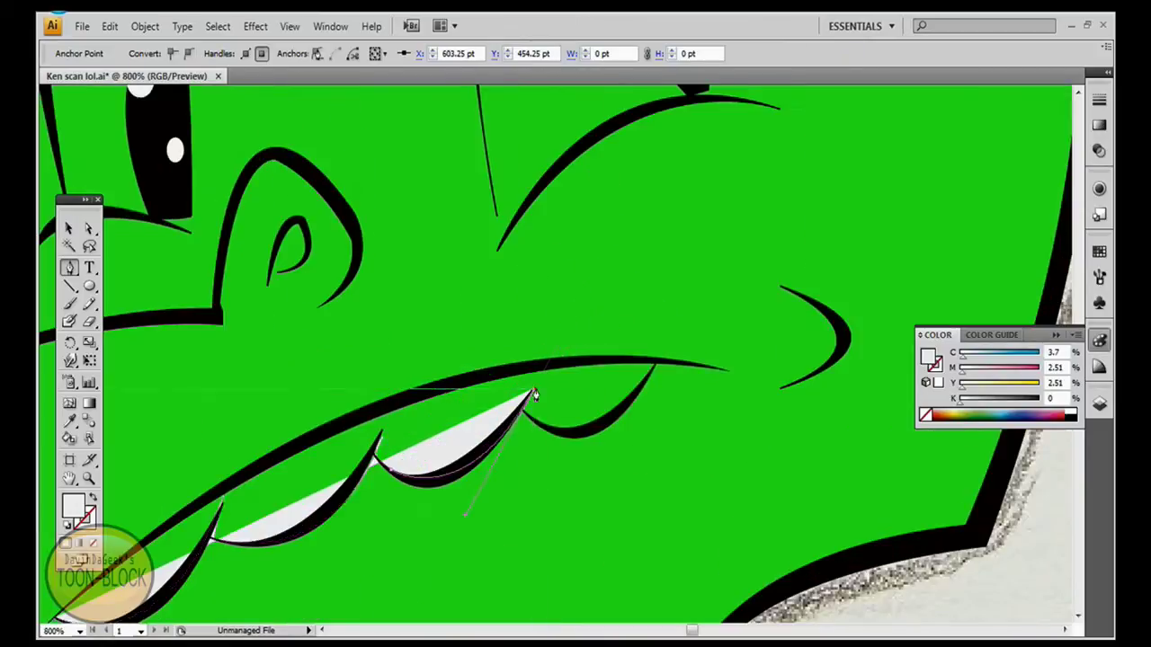
pyautogui.hotkey('ctrl', '-')
pyautogui.hotkey('ctrl', '-')
pyautogui.hotkey('ctrl', '-')
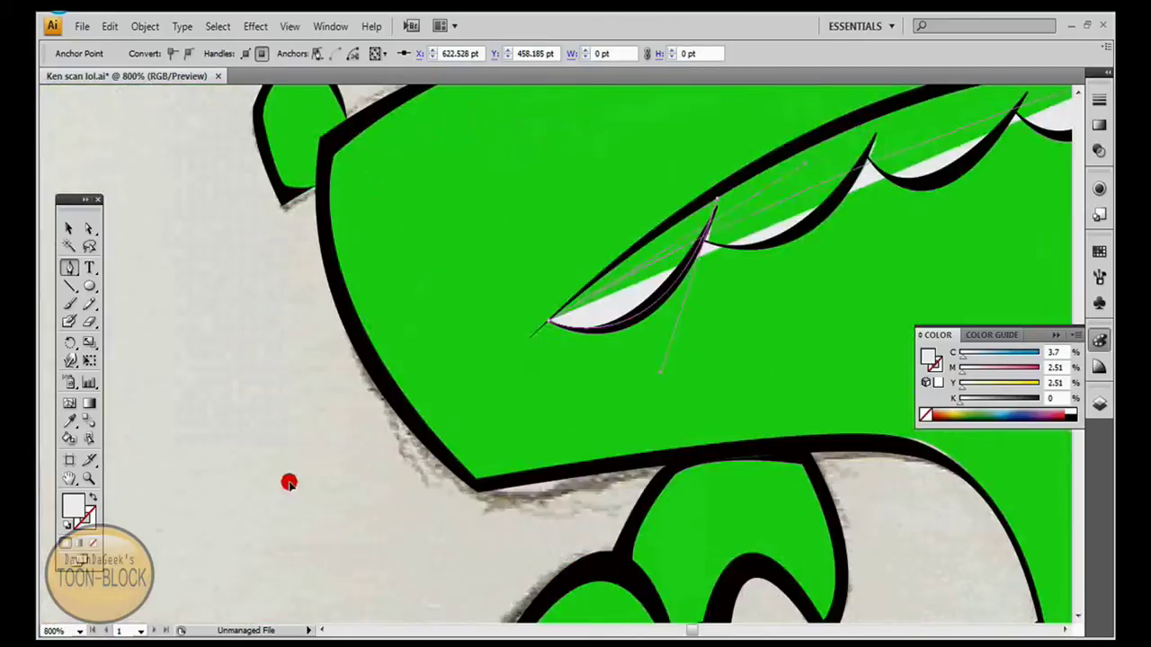
pyautogui.hotkey('ctrl', '-')
pyautogui.hotkey('ctrl', '-')
pyautogui.hotkey('ctrl', '-')
pyautogui.hotkey('ctrl', '+')
pyautogui.moveTo(485, 371); pyautogui.dragTo(377, 251)
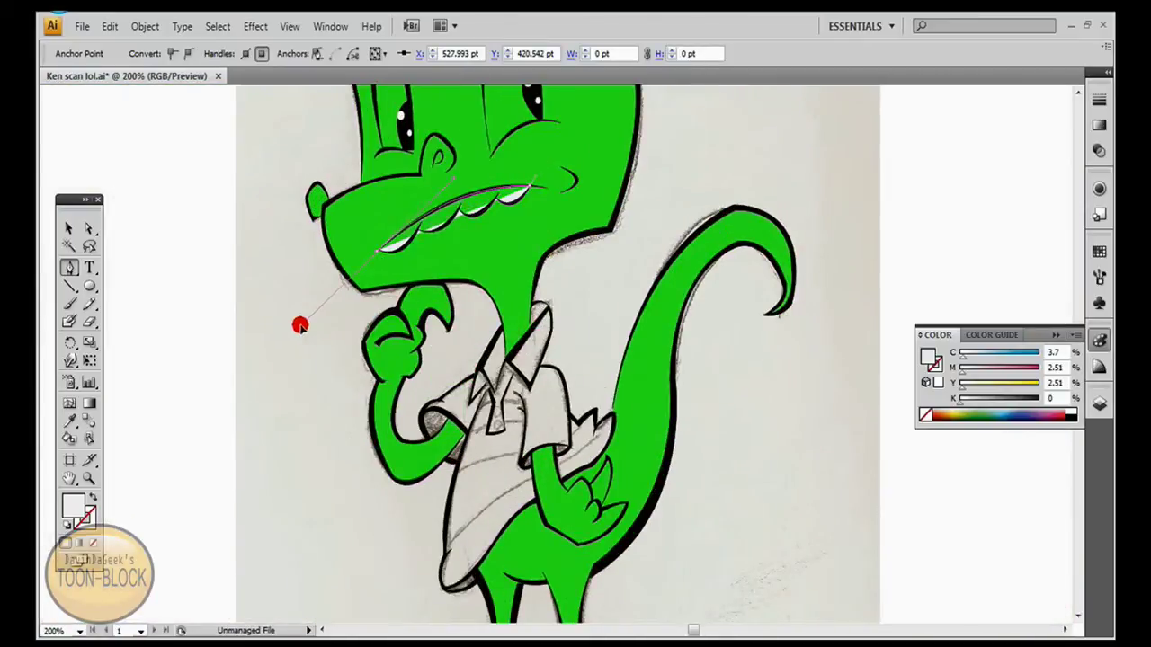
pyautogui.keyDown('ctrl'); pyautogui.click(732, 162); pyautogui.keyUp('ctrl')
pyautogui.press('alt')
pyautogui.scroll(3, 567, 258)
pyautogui.hotkey('ctrl', 's')
pyautogui.scroll(2, 1053, 321)
# Create a new layer above teeth named 'teeth shade'
pyautogui.click(1099, 404)
pyautogui.hotkey('ctrl', 'l')
pyautogui.doubleClick(1006, 300)
pyautogui.write('teeth shade')
pyautogui.press('Return')
pyautogui.hotkey('ctrl', '+')
pyautogui.hotkey('ctrl', '+')
pyautogui.hotkey('ctrl', '+')
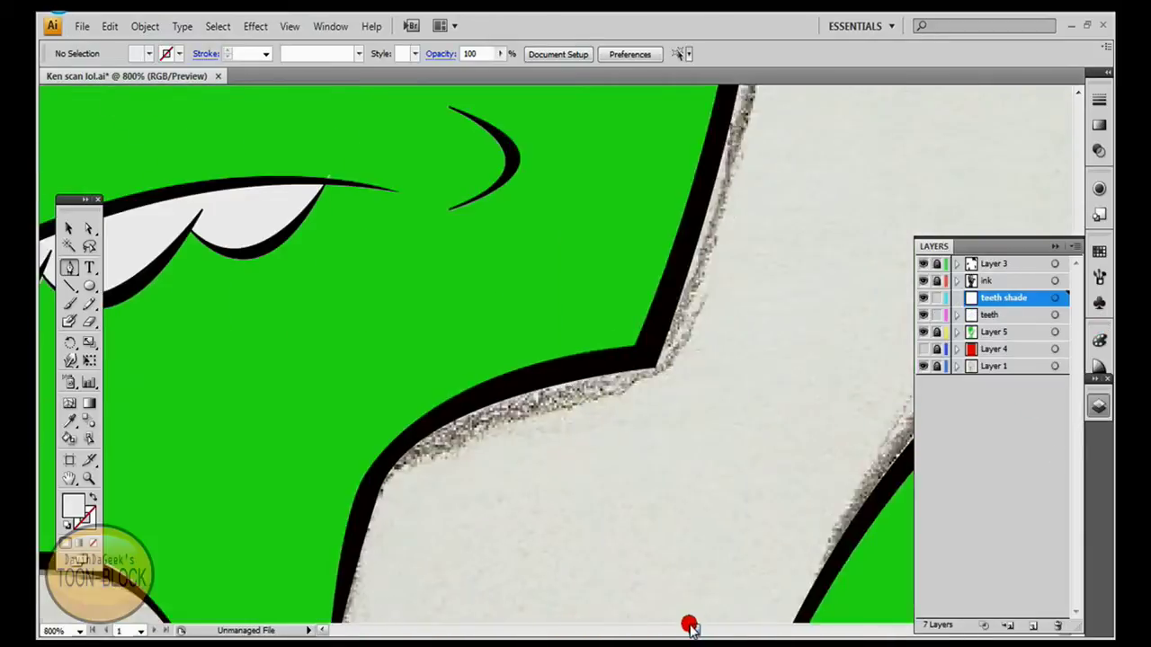
# Set a light grey fill and shade the left tooth's lower edge
pyautogui.doubleClick(74, 506)
pyautogui.click(740, 229)
pyautogui.moveTo(151, 406)
pyautogui.mouseDown()
pyautogui.moveTo(317, 286)
pyautogui.moveTo(385, 104)
pyautogui.moveTo(185, 411)
pyautogui.mouseUp()
pyautogui.keyDown('ctrl'); pyautogui.click(383, 410); pyautogui.keyUp('ctrl')
pyautogui.scroll(-1, 359, 359)
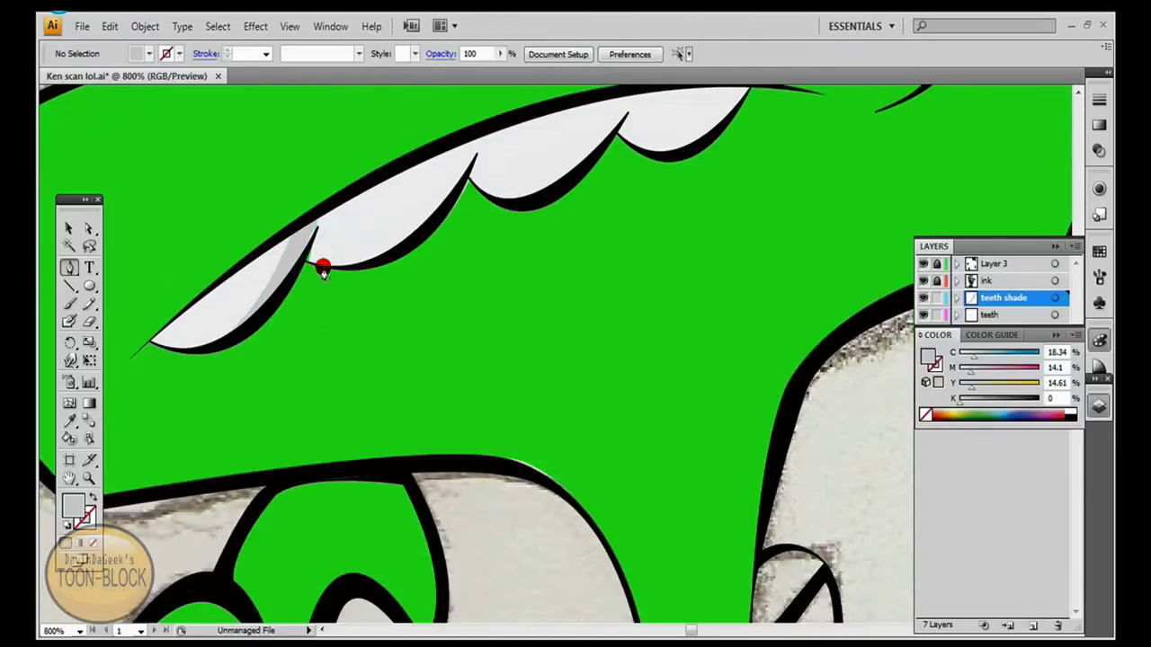
pyautogui.scroll(5, 322, 270)
# Add light grey shading under the second, middle and rightmost teeth
pyautogui.click(470, 378)
pyautogui.moveTo(470, 377); pyautogui.dragTo(449, 422)
pyautogui.keyDown('ctrl'); pyautogui.click(277, 438); pyautogui.keyUp('ctrl')
pyautogui.scroll(-2, 535, 274)
pyautogui.moveTo(654, 234)
pyautogui.mouseDown()
pyautogui.moveTo(513, 103)
pyautogui.moveTo(416, 200)
pyautogui.mouseUp()
pyautogui.hotkey('ctrl', '-')
pyautogui.hotkey('ctrl', '-')
pyautogui.hotkey('ctrl', '-')
pyautogui.keyDown('ctrl'); pyautogui.click(485, 193); pyautogui.keyUp('ctrl')
pyautogui.moveTo(503, 166); pyautogui.dragTo(505, 167)
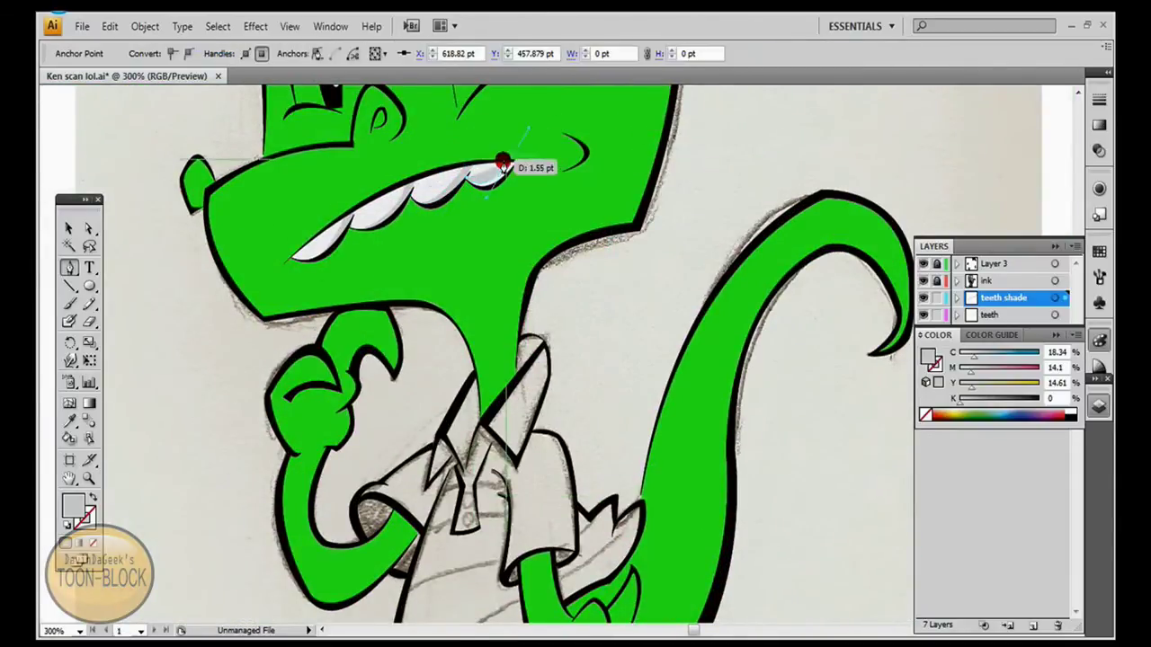
pyautogui.scroll(2, 763, 213)
pyautogui.scroll(3, 764, 213)
pyautogui.keyDown('alt'); pyautogui.click(1014, 624); pyautogui.keyUp('alt')
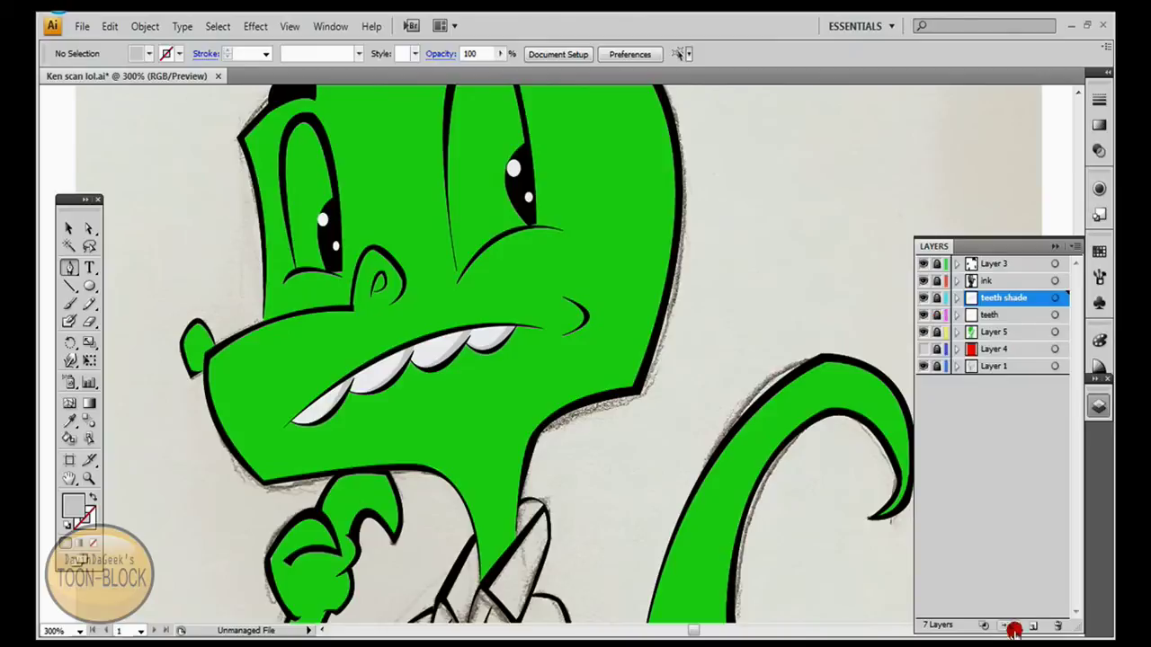
pyautogui.write('nose')
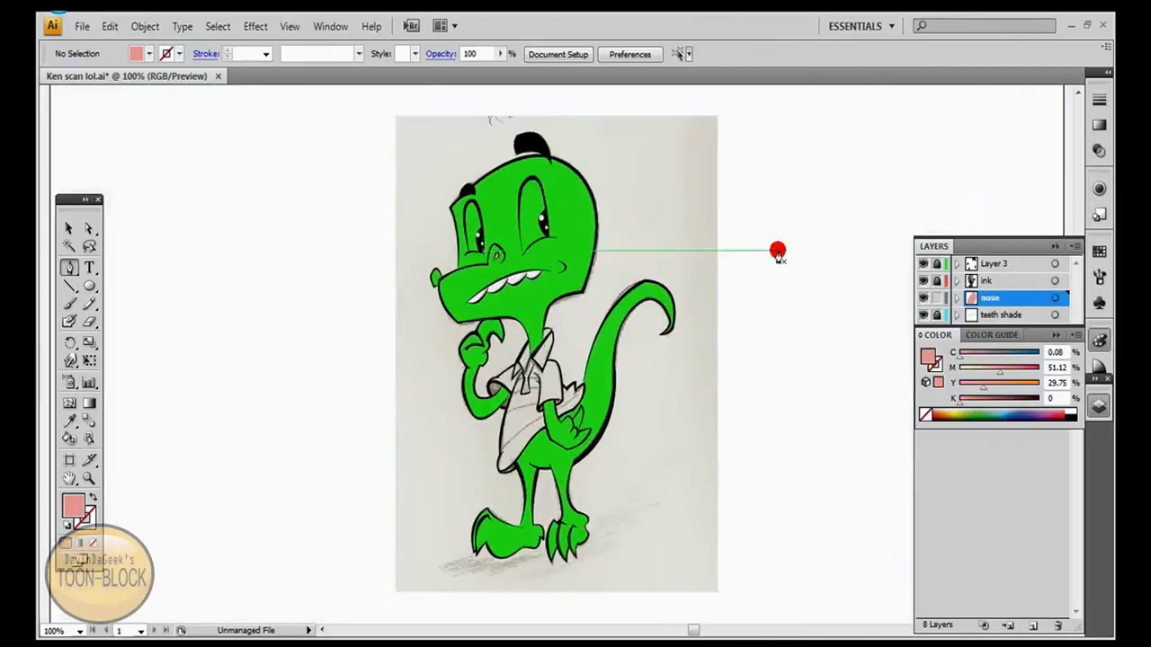
# Add and name new layers for the eyes and the 'nose shade'
pyautogui.hotkey('ctrl', 'alt', 'l')
pyautogui.write('ey')
pyautogui.scroll(2, 490, 241)
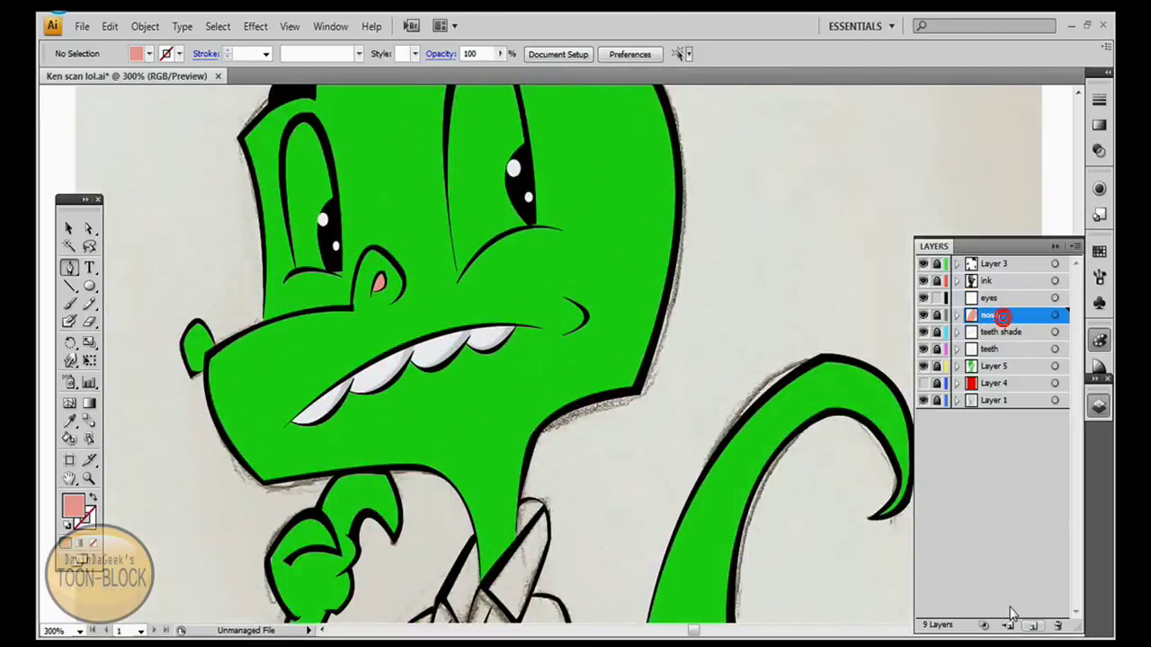
pyautogui.click(1007, 625)
pyautogui.doubleClick(989, 315)
pyautogui.write('nose shade')
pyautogui.press('Return')
pyautogui.scroll(1, 771, 239)
# Set the fill to white and Pen-draw white fills for the right and left eyes
pyautogui.doubleClick(74, 508)
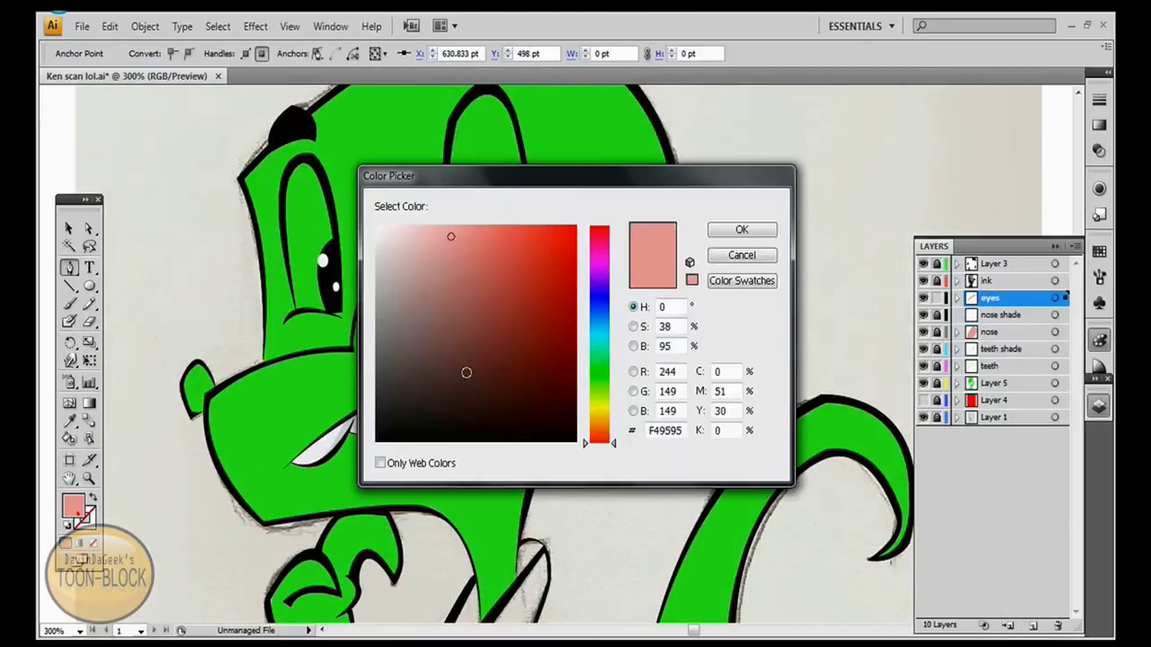
pyautogui.click(740, 229)
pyautogui.moveTo(423, 318); pyautogui.dragTo(527, 385)
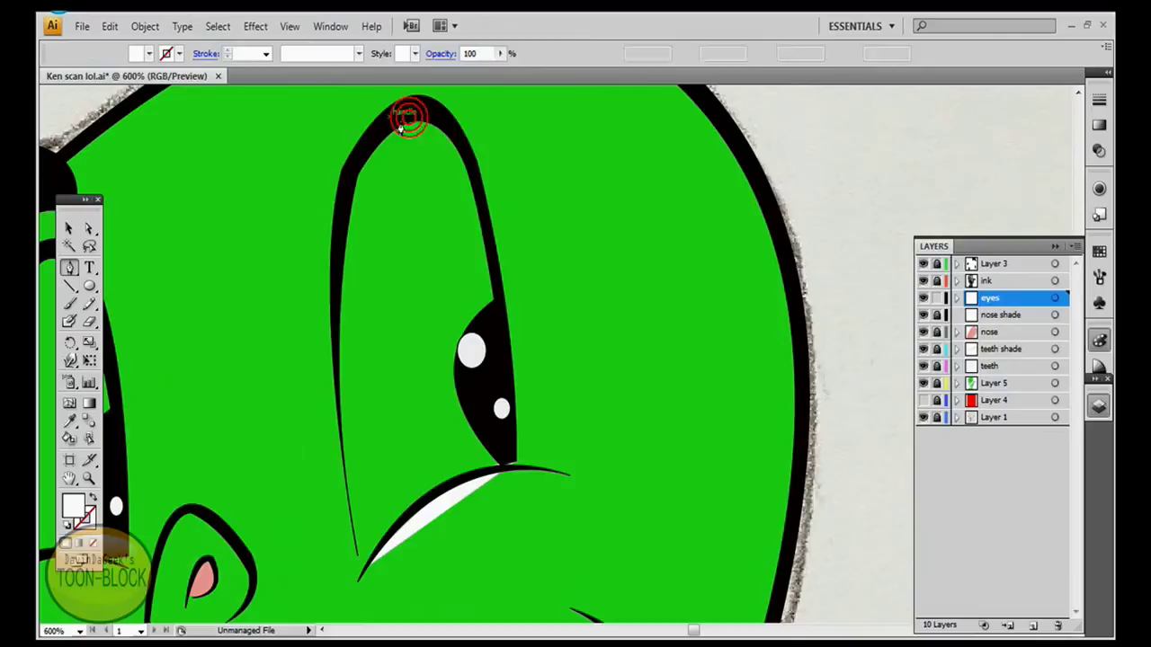
pyautogui.click(514, 466)
pyautogui.moveTo(415, 114); pyautogui.dragTo(405, 126)
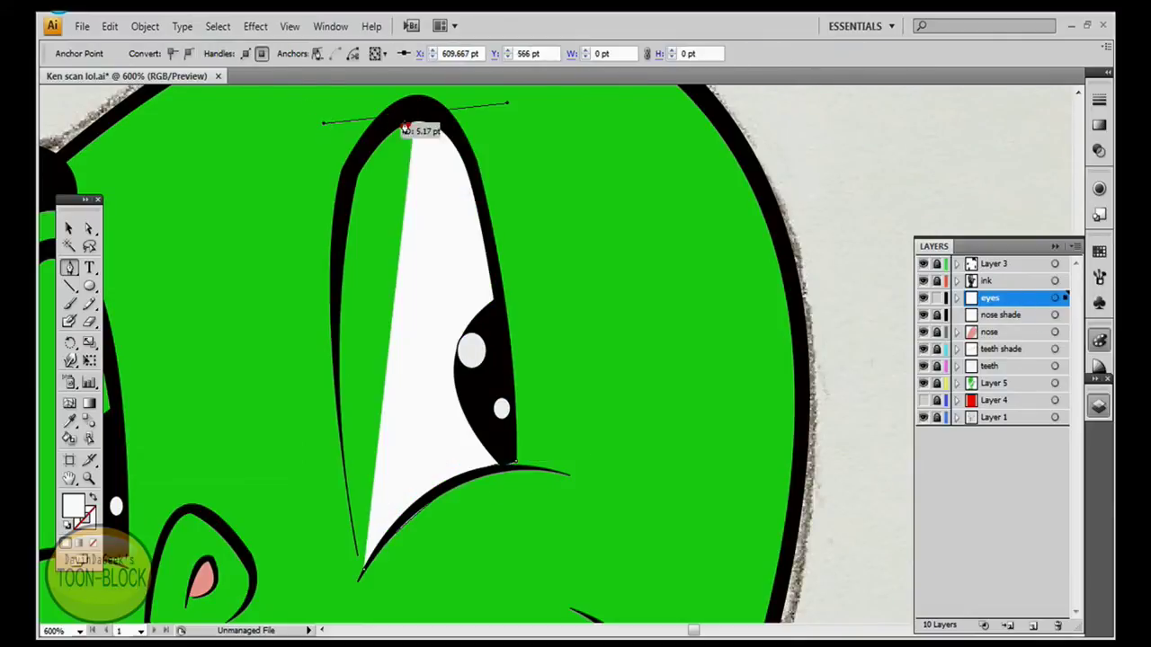
pyautogui.click(923, 281)
pyautogui.click(923, 280)
pyautogui.hotkey('ctrl', '-')
pyautogui.hotkey('ctrl', '-')
pyautogui.hotkey('ctrl', '-')
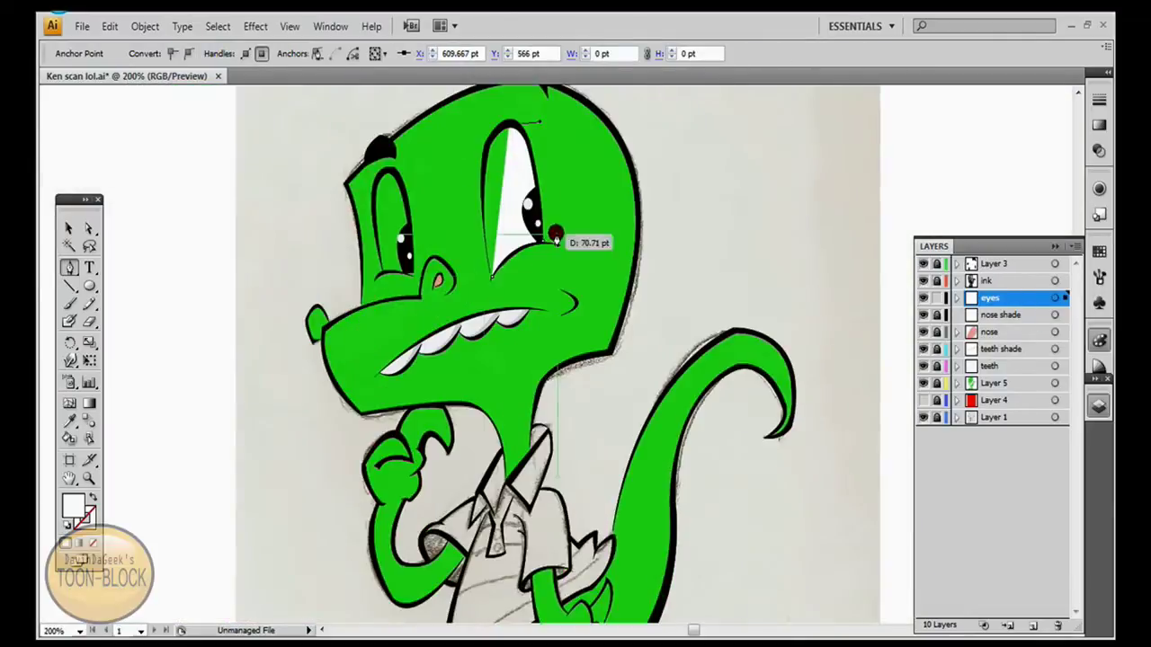
pyautogui.click(367, 171)
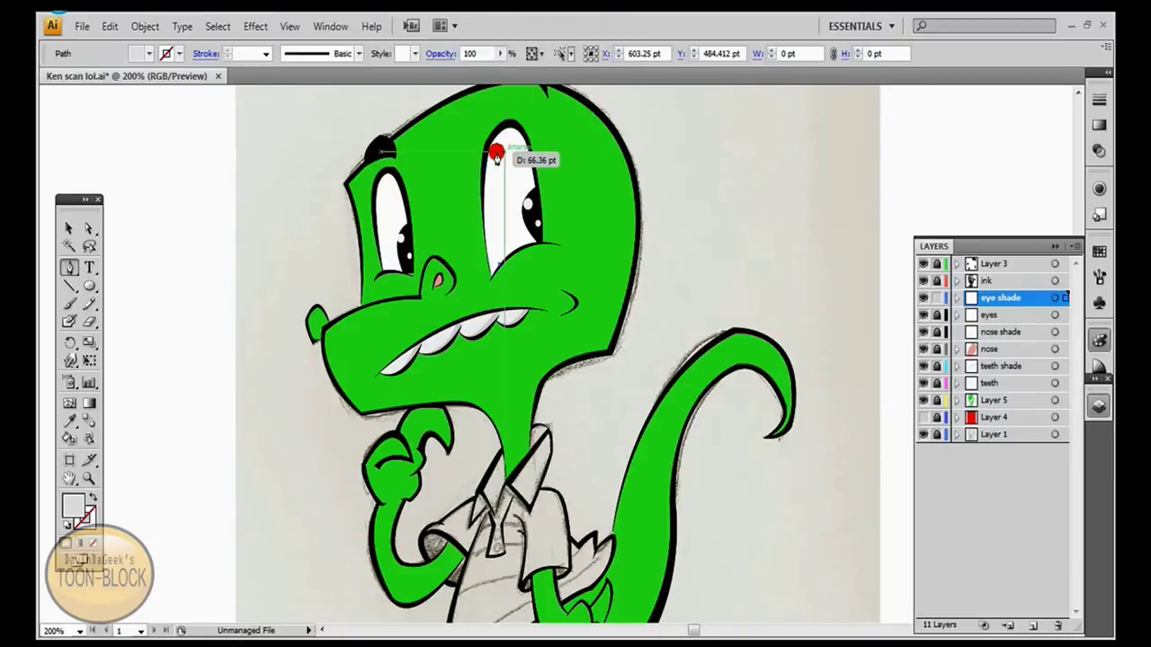
# Draw light grey shade shapes along the inner tops of both eyes
pyautogui.moveTo(508, 126); pyautogui.dragTo(508, 206)
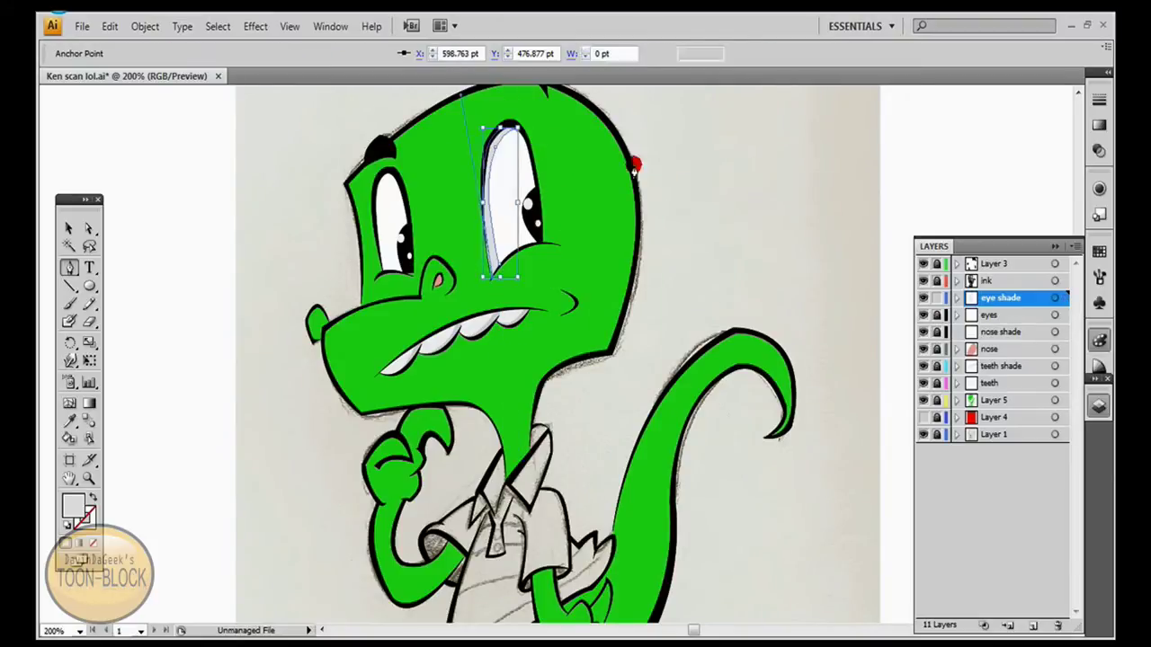
pyautogui.click(493, 262)
pyautogui.click(516, 135)
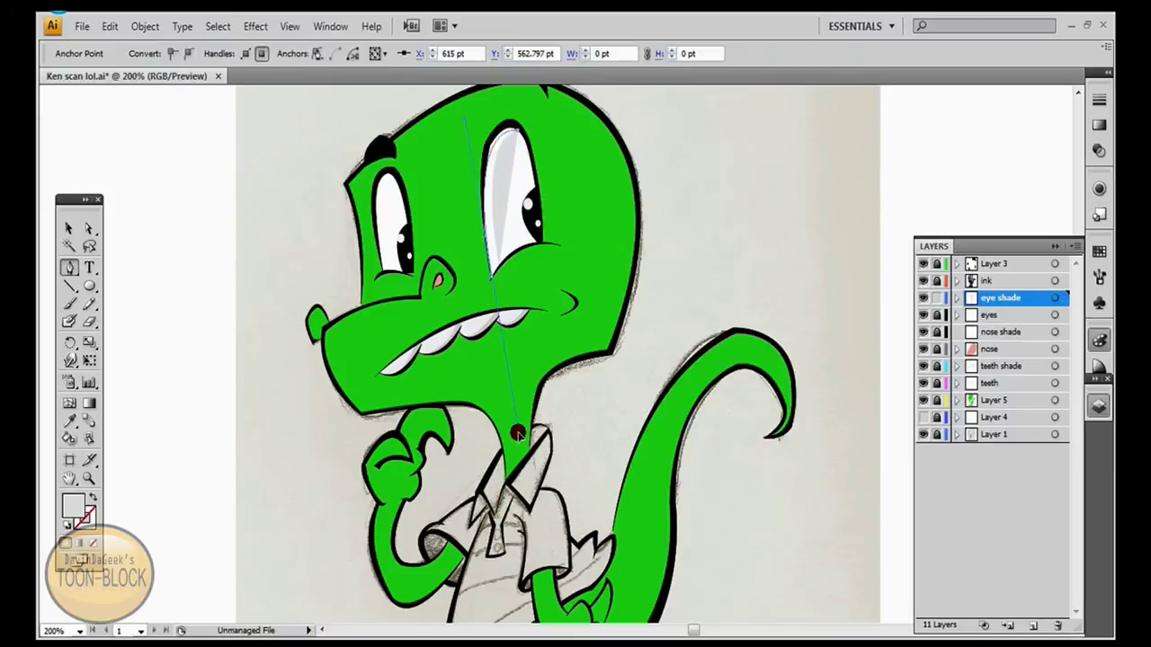
pyautogui.hotkey('ctrl', 'shift', 'a')
pyautogui.scroll(-1, 387, 311)
pyautogui.hotkey('ctrl', '=')
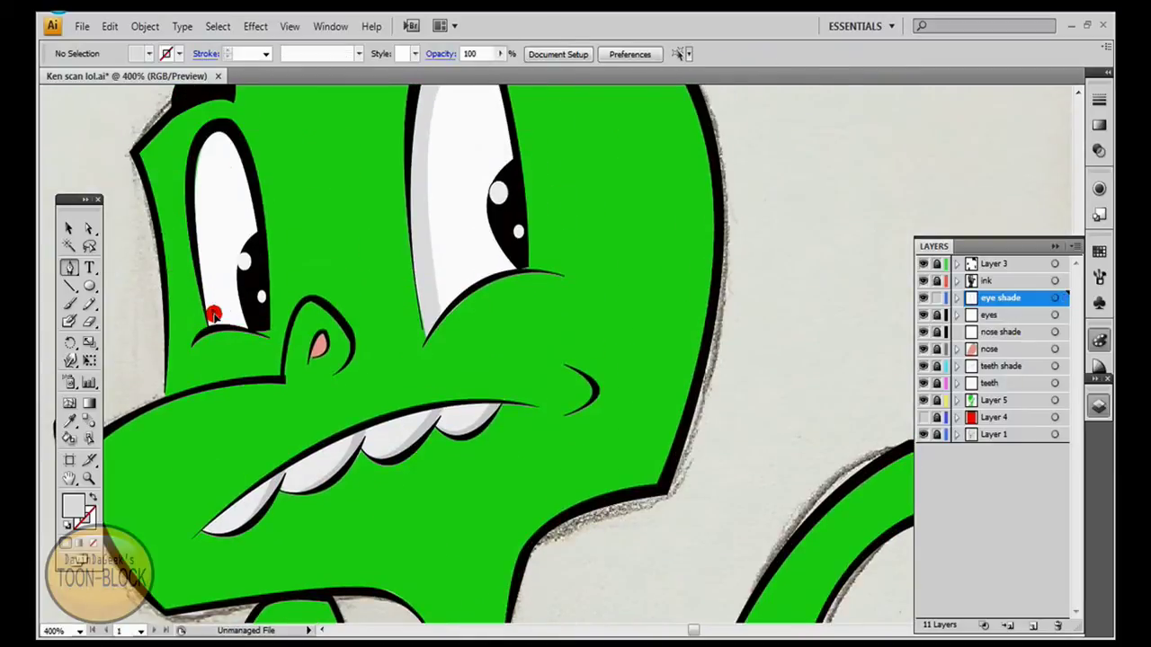
pyautogui.click(207, 328)
pyautogui.moveTo(226, 133); pyautogui.dragTo(153, 94)
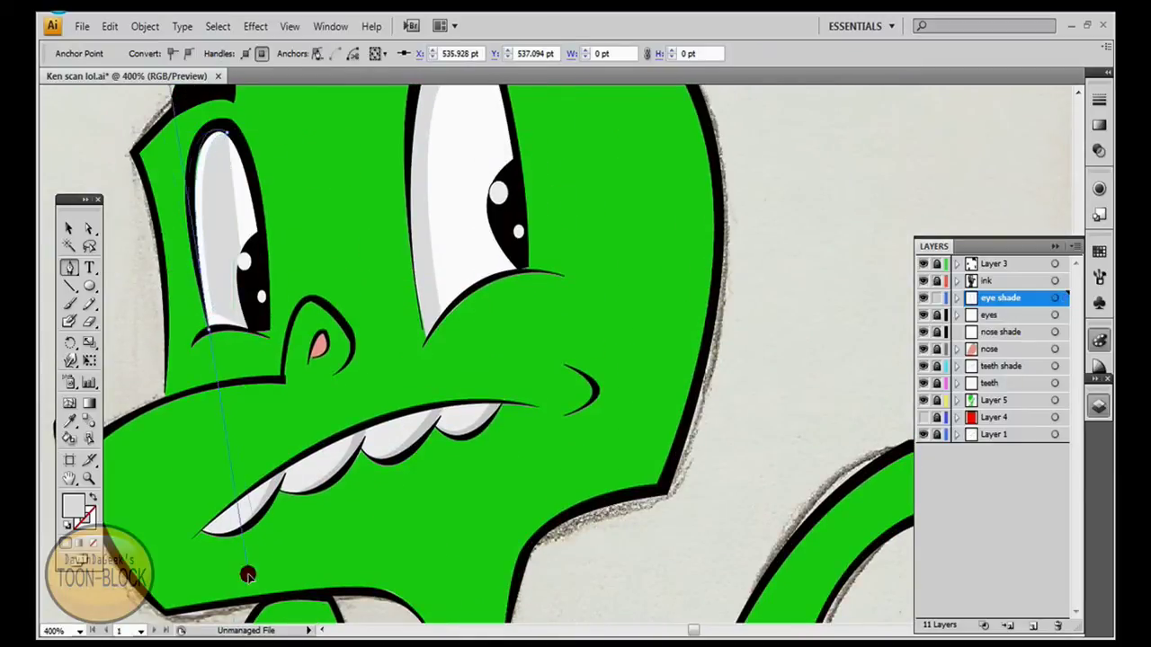
pyautogui.click(207, 335)
pyautogui.hotkey('ctrl', 'shift', 'a')
pyautogui.hotkey('ctrl', '0')
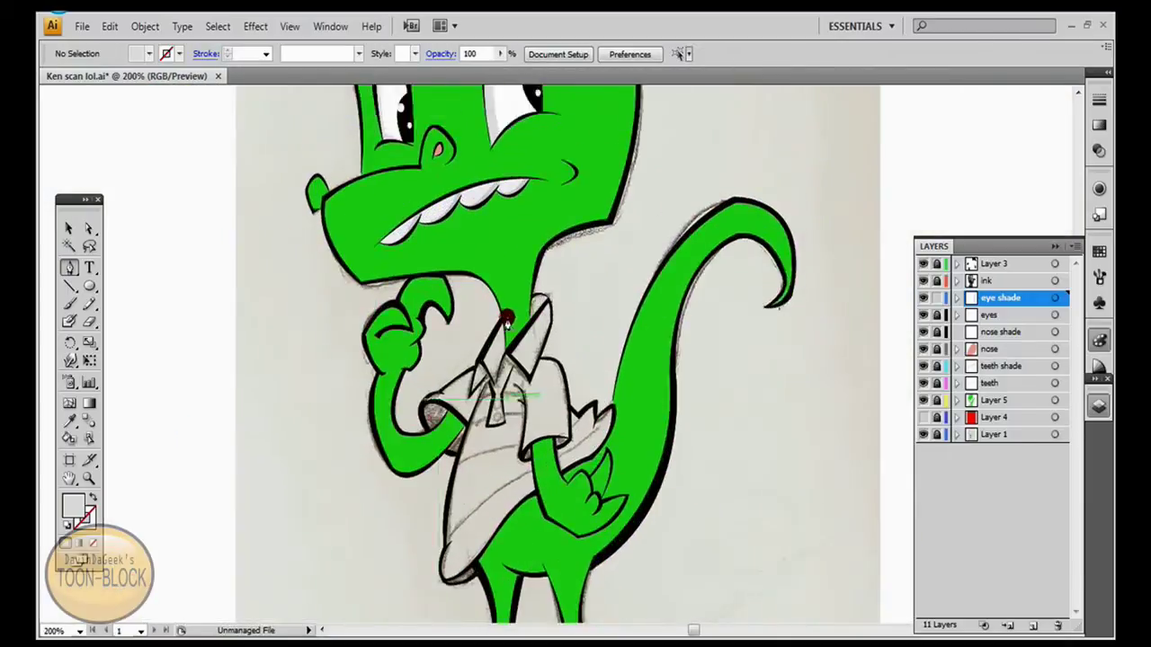
# Hide the red fill and green body layers and set the fill to dark green
pyautogui.click(924, 417)
pyautogui.click(924, 417)
pyautogui.click(923, 400)
pyautogui.doubleClick(73, 506)
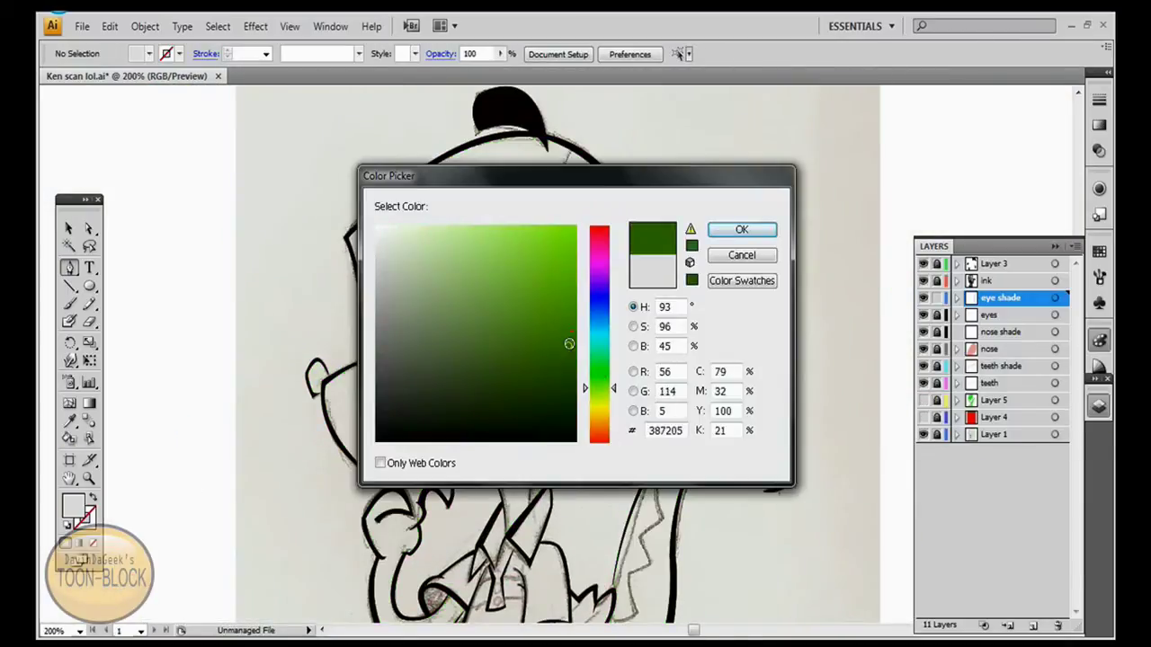
pyautogui.press('Return')
# Pen-draw the dark green zigzag shade from the head top down the spine
pyautogui.click(565, 151)
pyautogui.moveTo(556, 231); pyautogui.dragTo(558, 236)
pyautogui.click(587, 240)
pyautogui.click(624, 285)
pyautogui.click(583, 351)
pyautogui.moveTo(614, 393); pyautogui.dragTo(611, 438)
pyautogui.hotkey('ctrl', '0')
pyautogui.hotkey('ctrl', '=')
pyautogui.hotkey('ctrl', '=')
# Extend the zigzag shade around the tail tip and close the shape
pyautogui.click(607, 439)
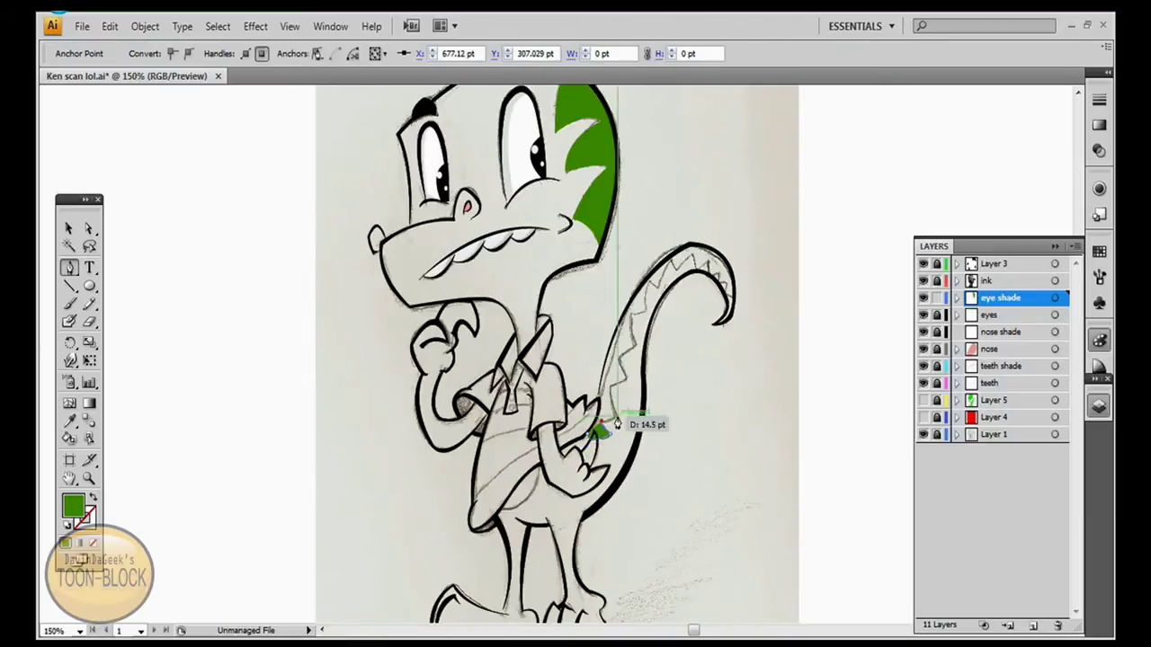
pyautogui.moveTo(638, 338)
pyautogui.mouseDown()
pyautogui.moveTo(663, 342)
pyautogui.moveTo(647, 319)
pyautogui.mouseUp()
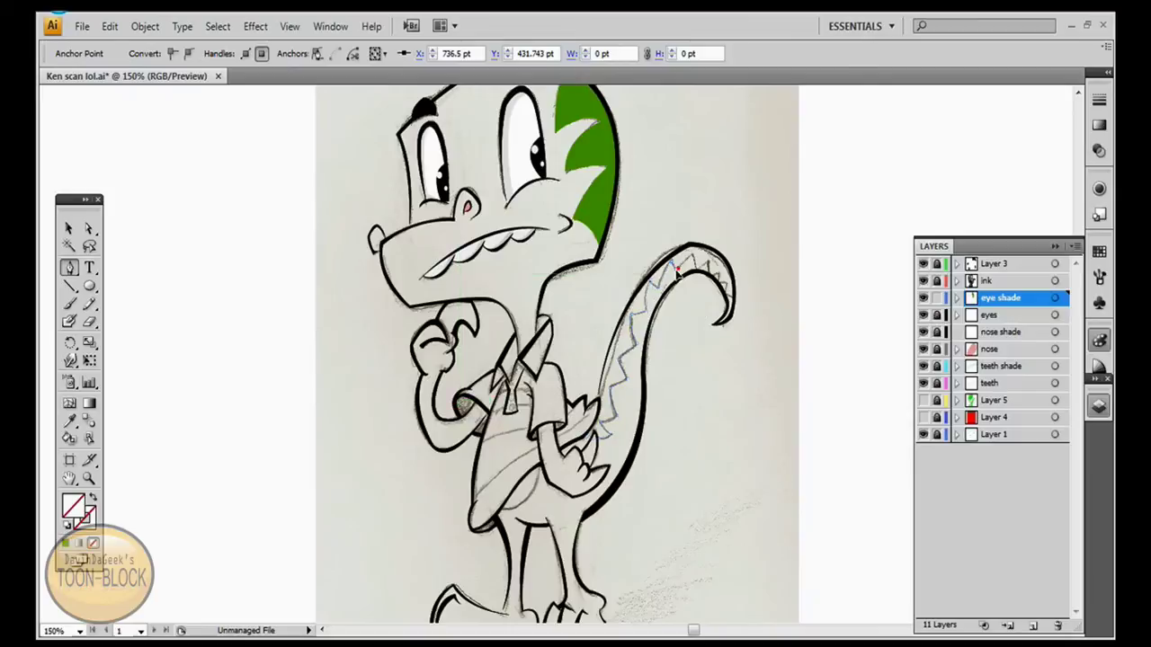
pyautogui.hotkey('ctrl', '=')
pyautogui.hotkey('ctrl', '=')
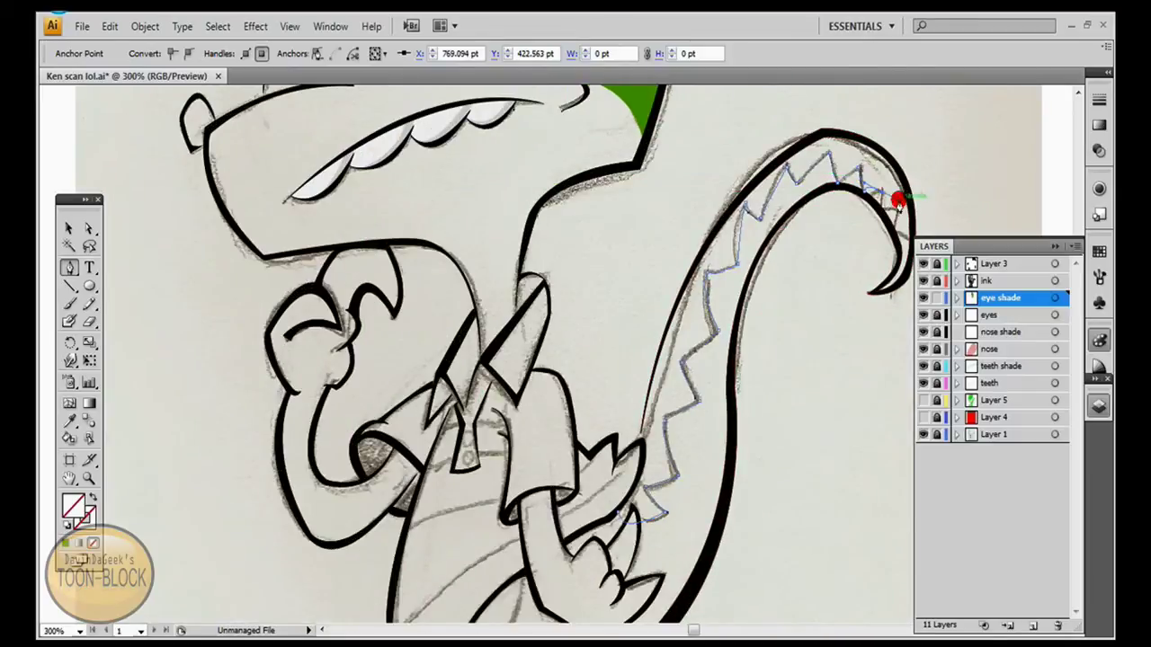
pyautogui.moveTo(818, 134); pyautogui.dragTo(919, 128)
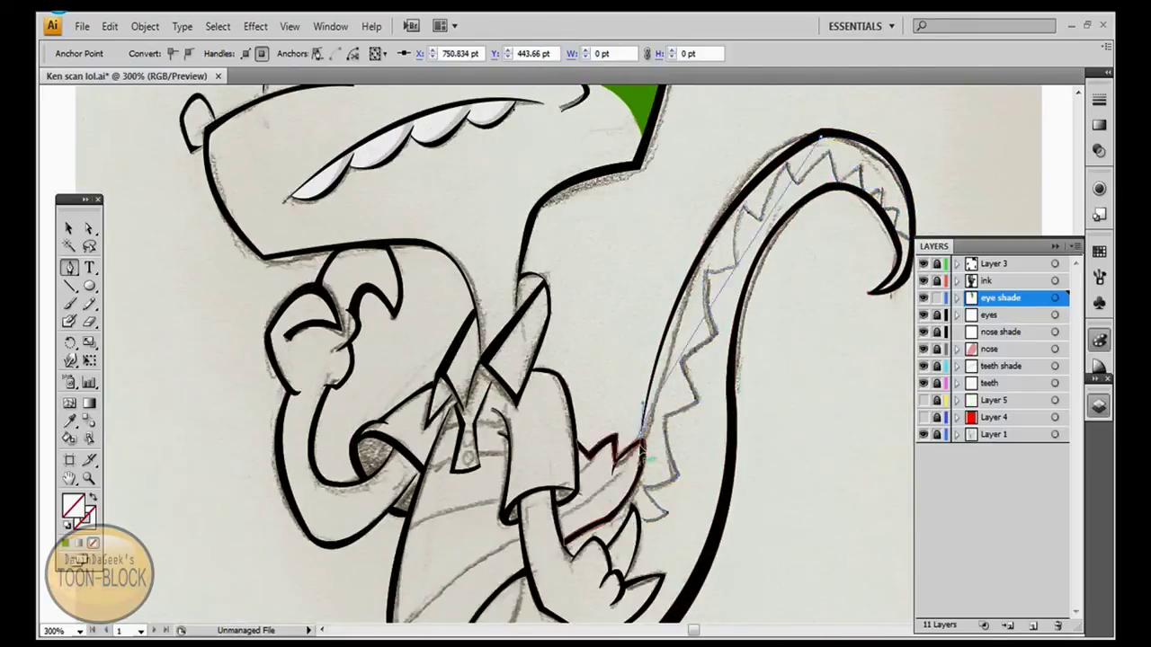
pyautogui.click(590, 578)
pyautogui.hotkey('ctrl', 'shift', 'a')
pyautogui.hotkey('ctrl', '1')
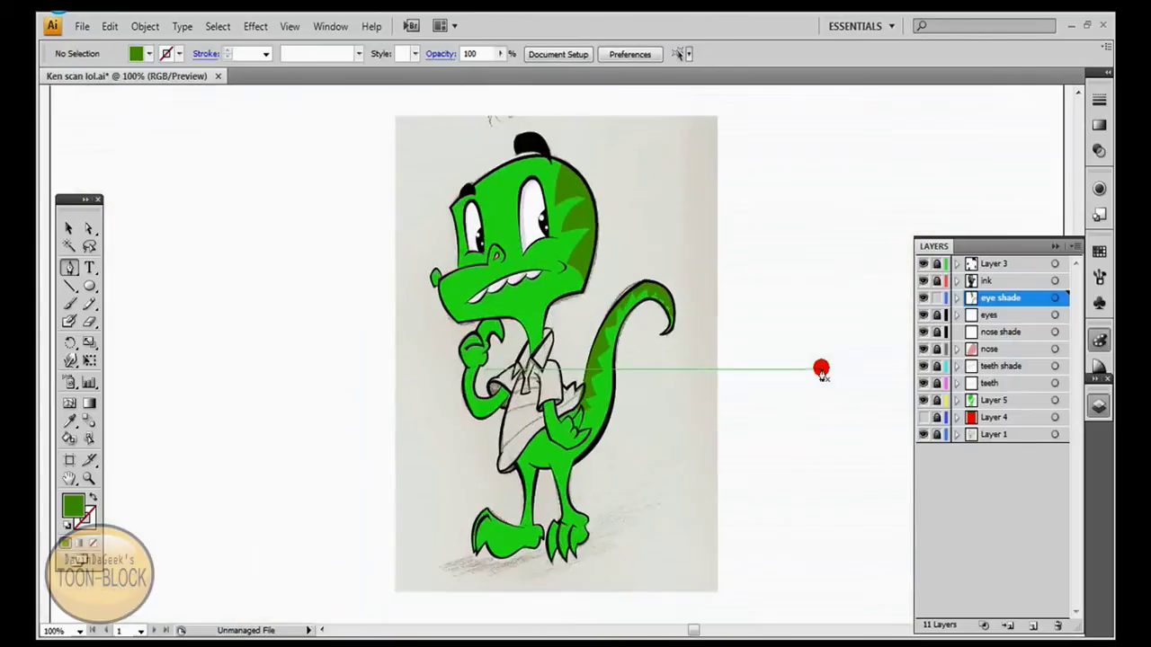
# Create a new layer named 'blue' above the eye shade layer
pyautogui.scroll(-1, 663, 481)
pyautogui.click(1033, 624)
pyautogui.doubleClick(1007, 298)
pyautogui.write('blue')
pyautogui.press('Return')
# Set the fill colour to a deep shirt blue
pyautogui.hotkey('ctrl', '+')
pyautogui.click(450, 561)
pyautogui.doubleClick(73, 506)
pyautogui.click(542, 229)
pyautogui.click(570, 245)
pyautogui.click(741, 230)
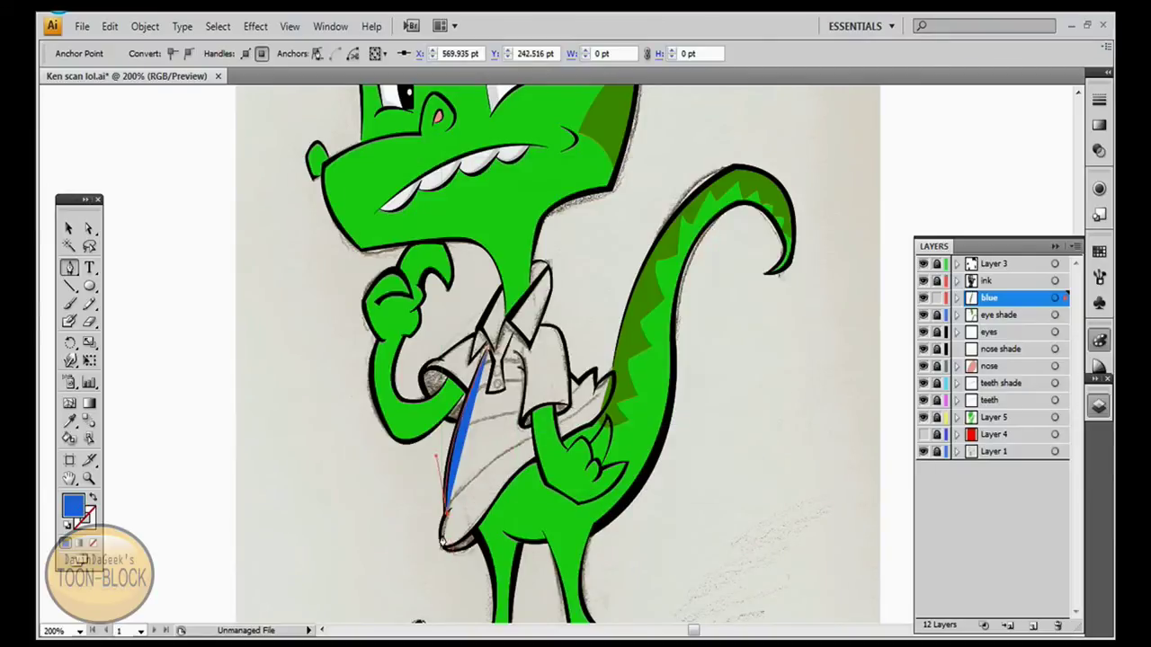
# Trace the blue shirt front up to the collar wedge and close it
pyautogui.click(527, 464)
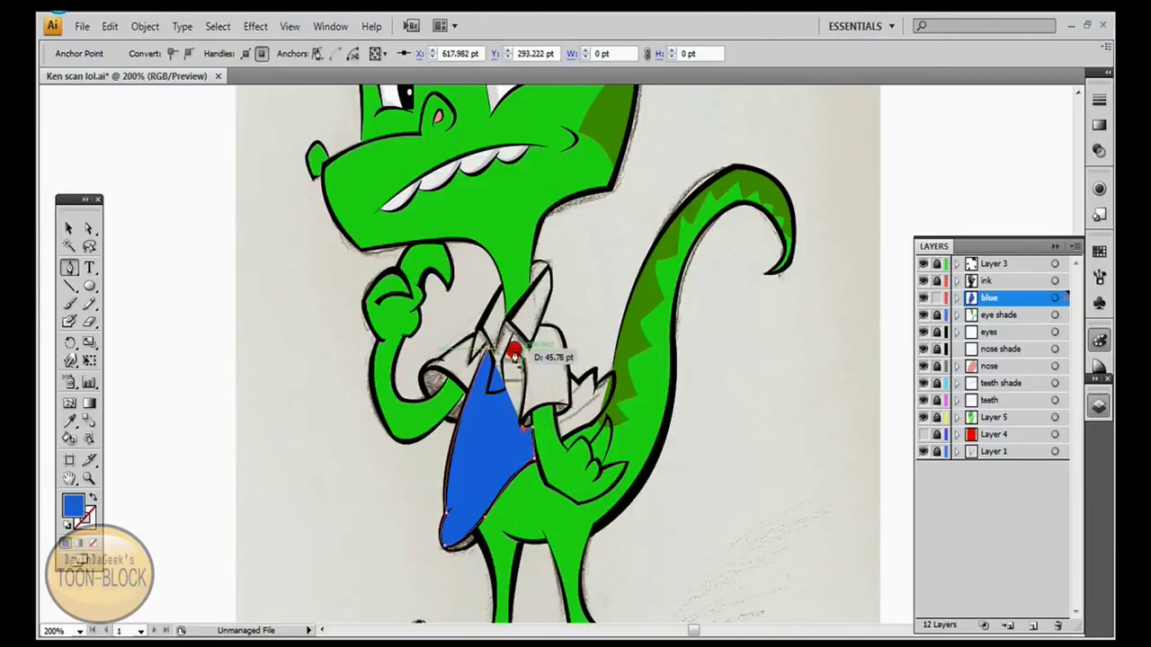
pyautogui.scroll(3, 583, 362)
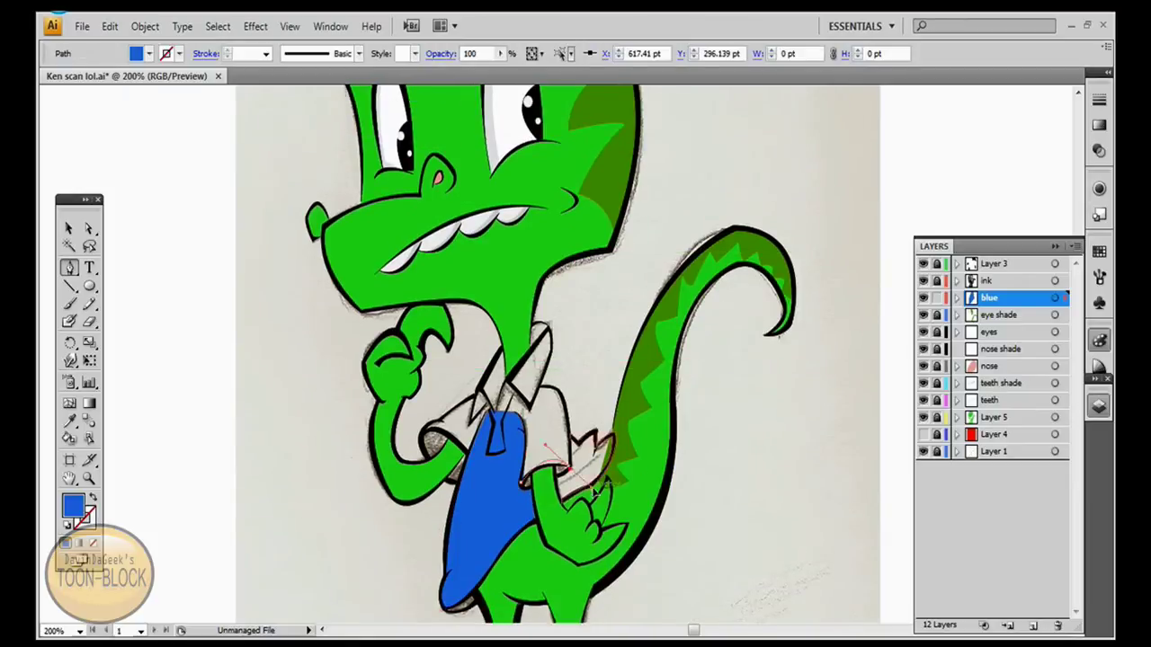
pyautogui.scroll(3, 559, 400)
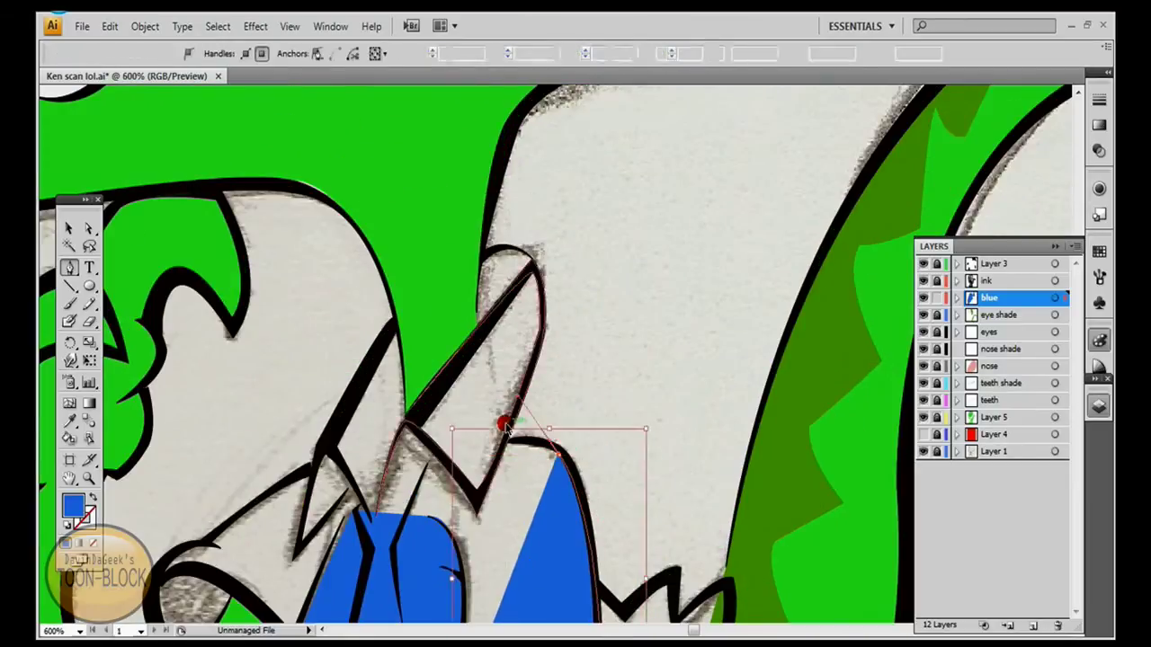
pyautogui.click(474, 386)
pyautogui.click(407, 306)
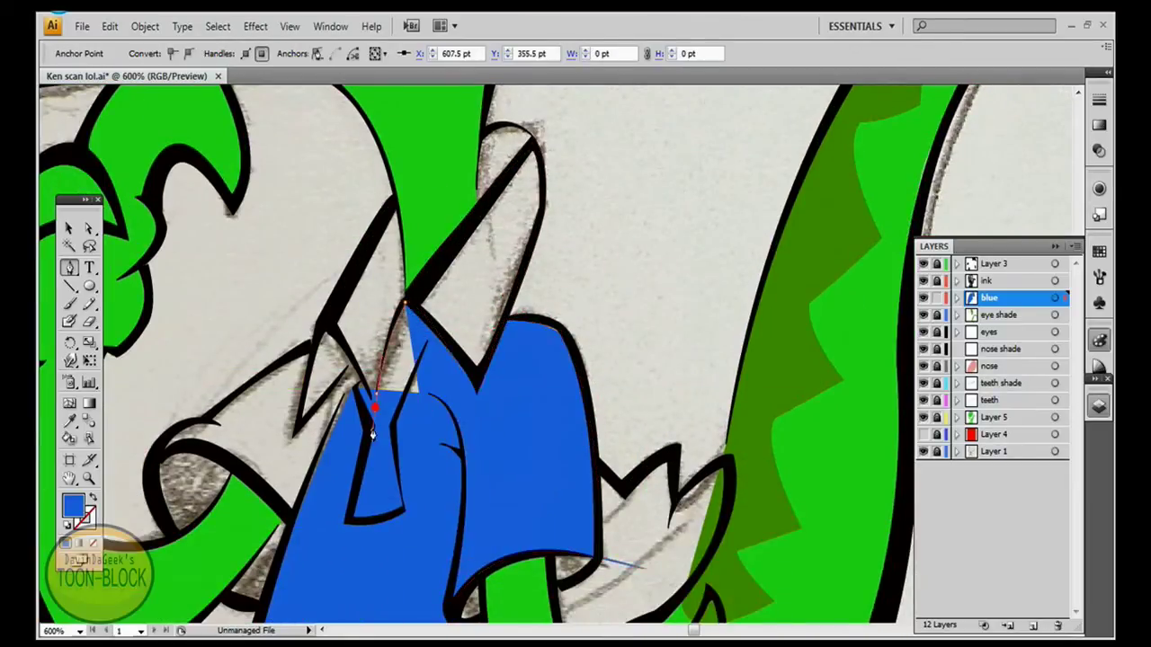
pyautogui.click(364, 400)
pyautogui.scroll(-5, 642, 275)
# Save the file with Ctrl+S and outline the shirt's blue back flap
pyautogui.click(488, 347)
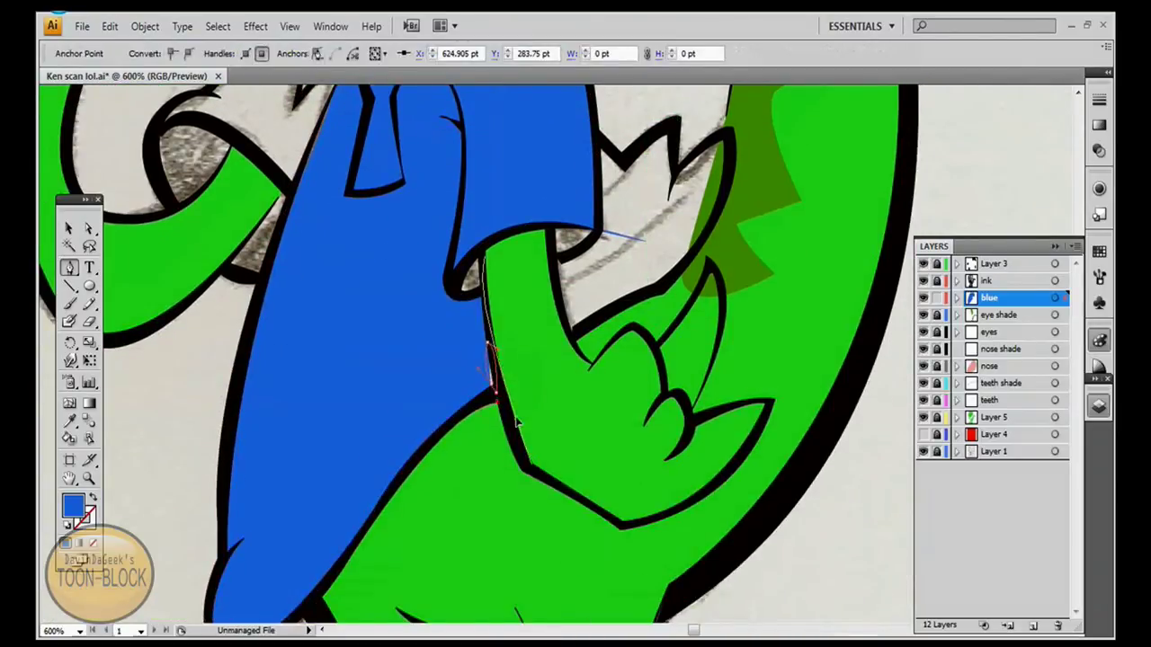
pyautogui.scroll(3, 516, 423)
pyautogui.hotkey('alt', 'f')
pyautogui.press('s')
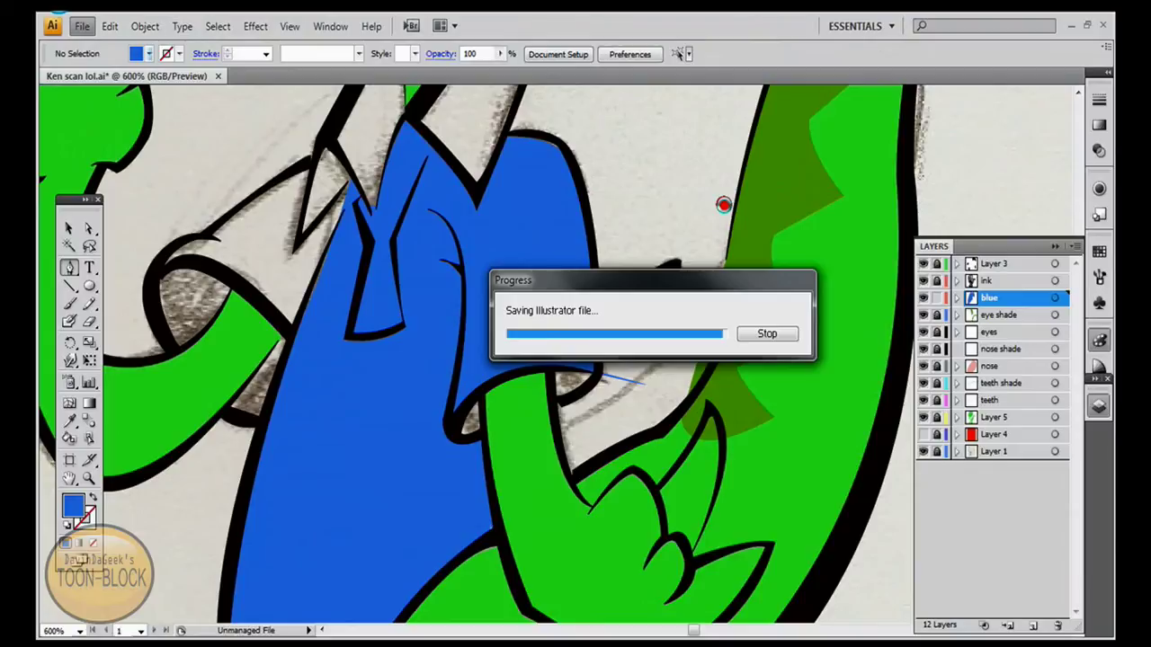
pyautogui.scroll(1, 624, 386)
pyautogui.scroll(2, 645, 365)
pyautogui.moveTo(713, 362); pyautogui.dragTo(692, 309)
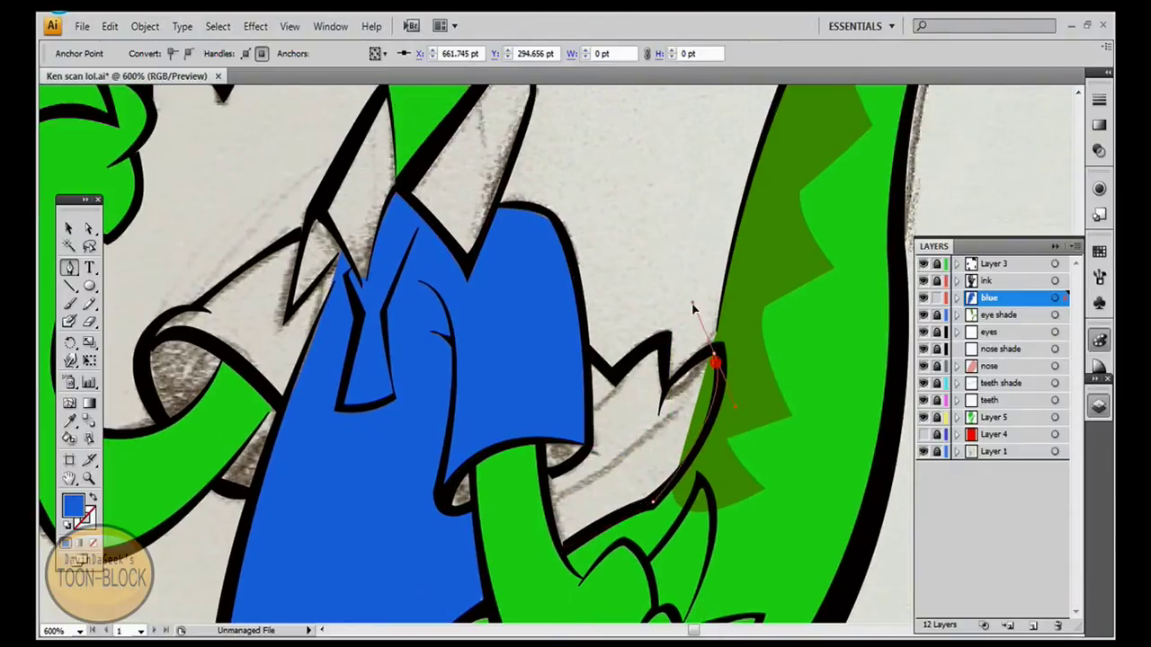
pyautogui.moveTo(650, 443); pyautogui.dragTo(651, 455)
pyautogui.moveTo(641, 337); pyautogui.dragTo(627, 389)
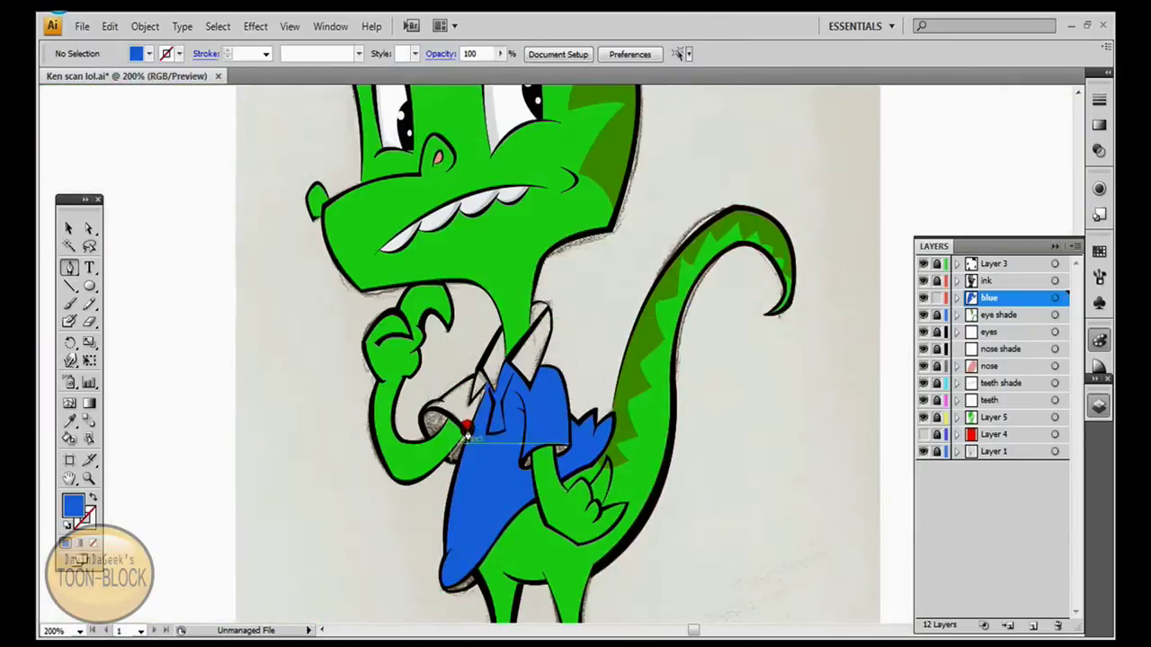
# Trace the blue sleeve shape and start a blue collar outline
pyautogui.moveTo(292, 468)
pyautogui.mouseDown()
pyautogui.moveTo(328, 450)
pyautogui.moveTo(394, 455)
pyautogui.mouseUp()
pyautogui.moveTo(395, 457); pyautogui.dragTo(399, 466)
pyautogui.click(292, 469)
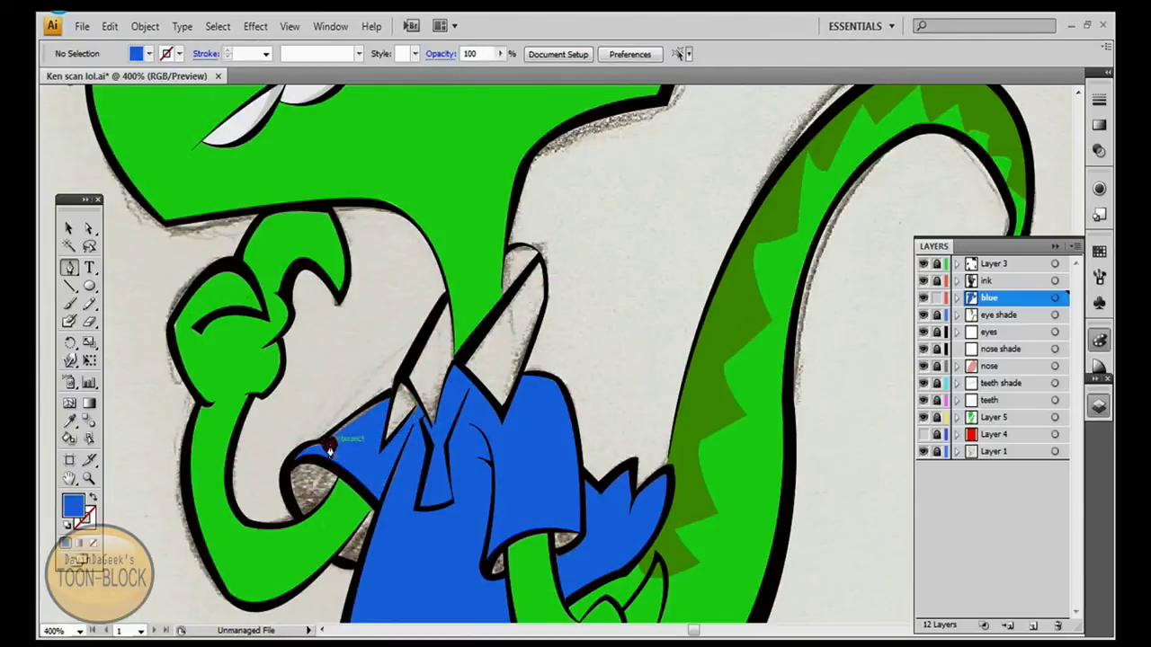
pyautogui.click(351, 435)
pyautogui.hotkey('ctrl', 'z')
pyautogui.hotkey('ctrl', 'z')
pyautogui.hotkey('ctrl', 'z')
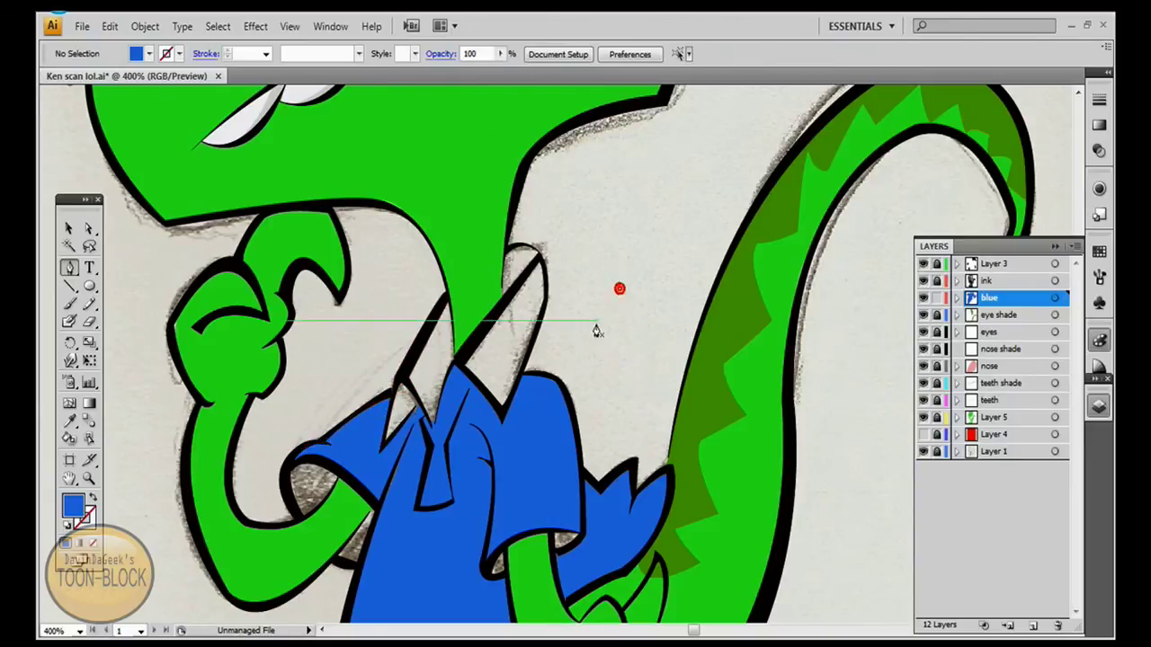
pyautogui.scroll(3, 462, 359)
pyautogui.scroll(-4, 462, 360)
pyautogui.moveTo(447, 406); pyautogui.dragTo(467, 349)
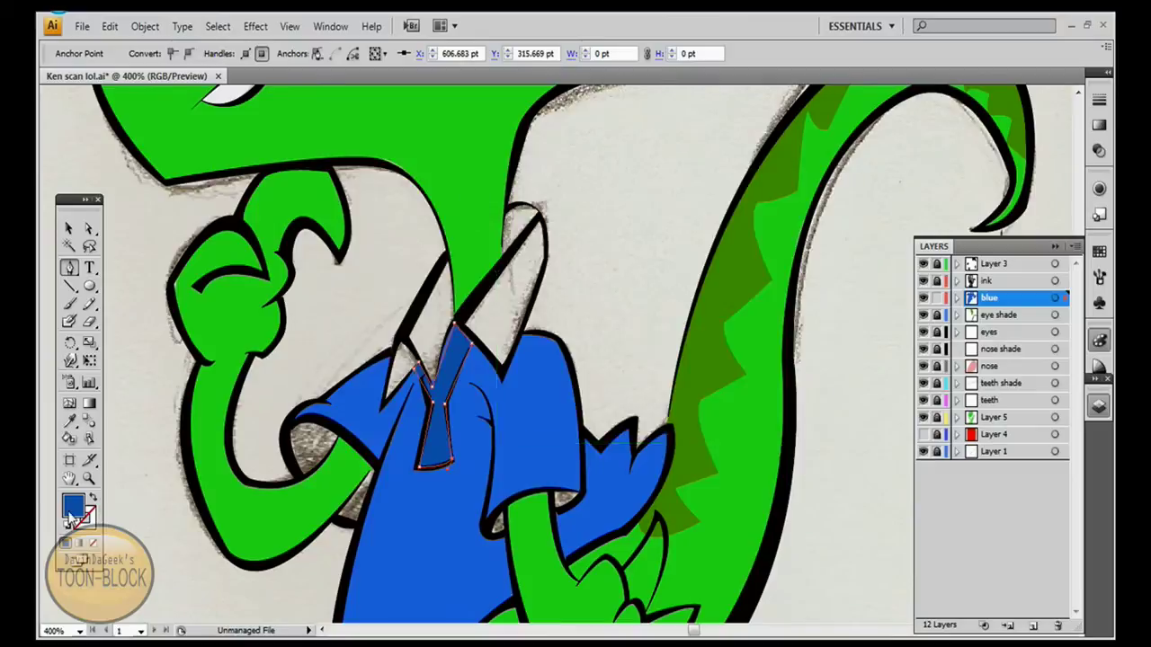
# Finish the placket shape and draw darker grey-blue shading on it
pyautogui.scroll(3, 719, 225)
pyautogui.moveTo(431, 488); pyautogui.dragTo(456, 429)
pyautogui.scroll(1, 460, 420)
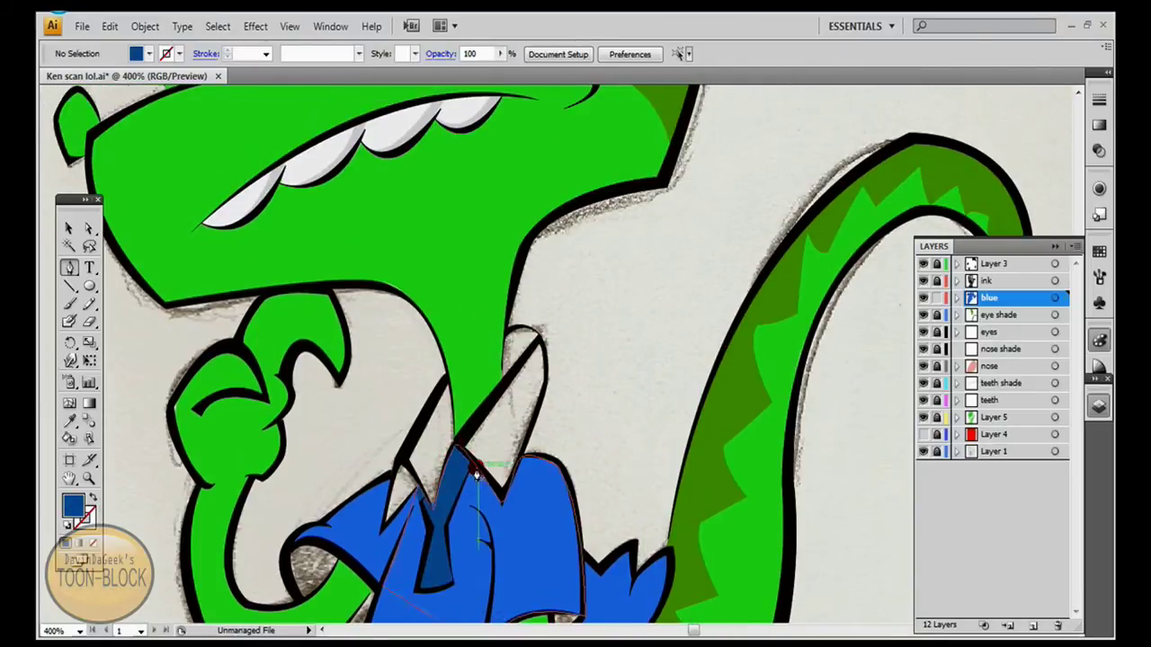
pyautogui.scroll(-3, 599, 393)
pyautogui.doubleClick(74, 505)
pyautogui.press('Return')
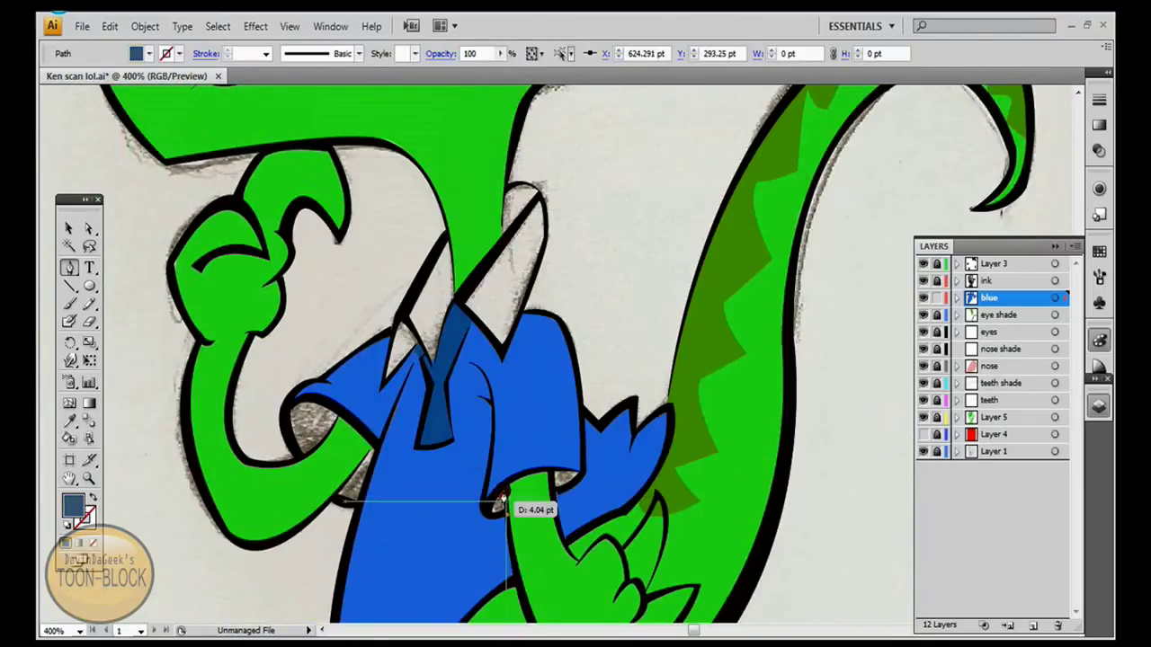
pyautogui.moveTo(494, 509); pyautogui.dragTo(499, 520)
pyautogui.click(568, 472)
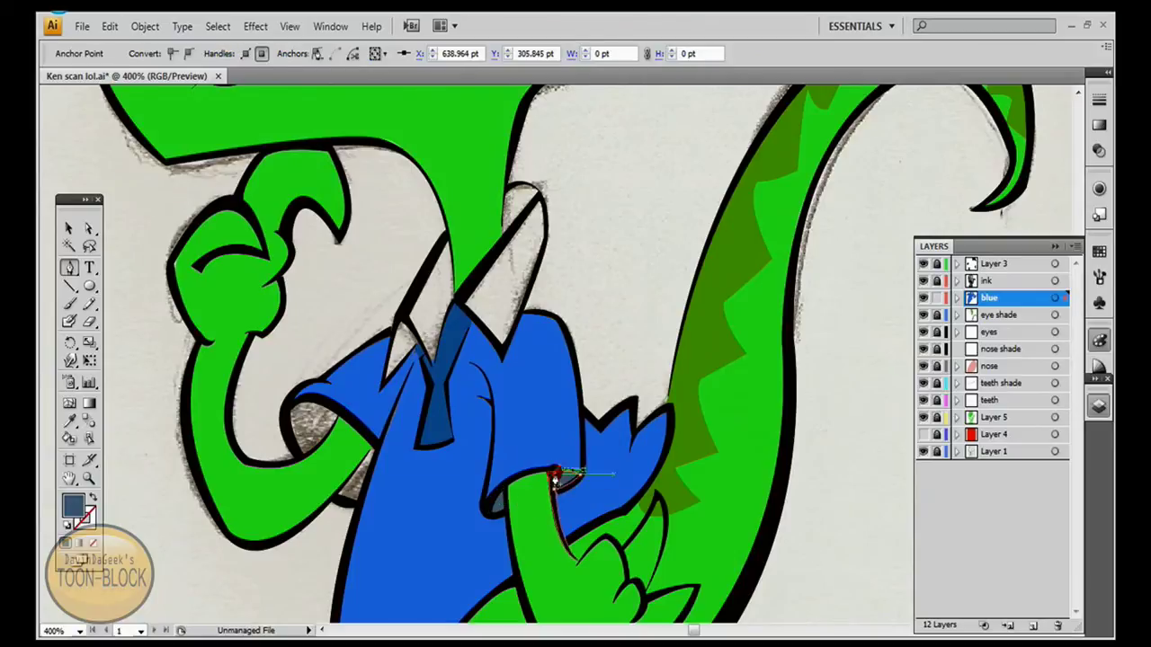
# Add grey-blue shading under the sleeve and along the shirt's bottom tip
pyautogui.scroll(2, 570, 472)
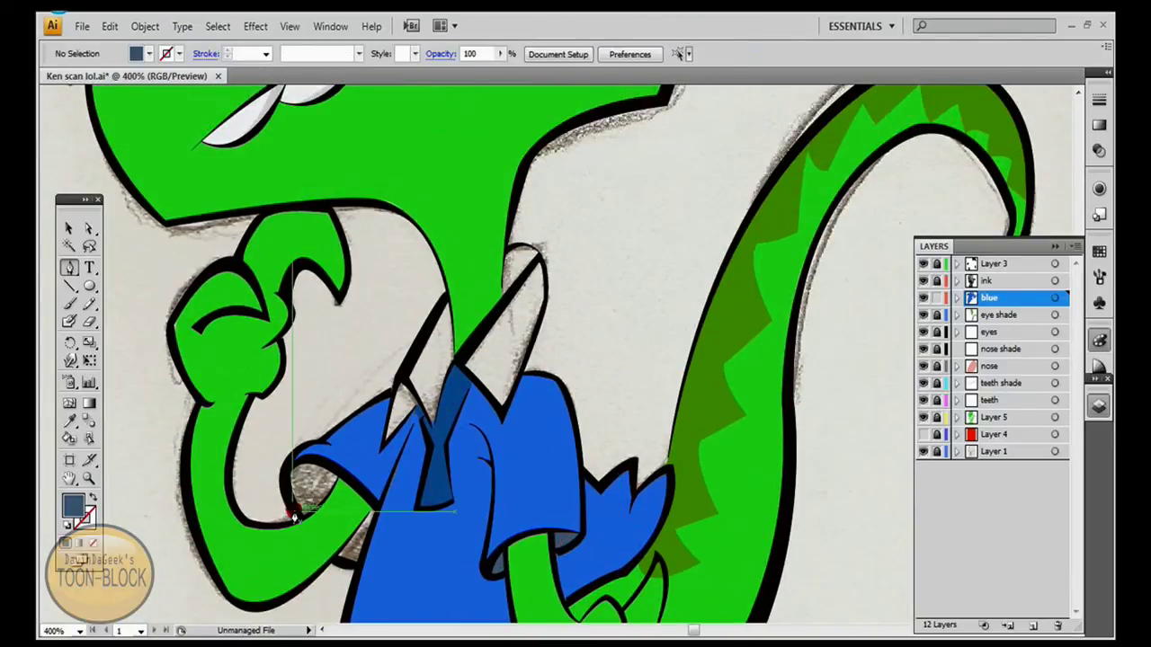
pyautogui.click(332, 481)
pyautogui.scroll(-5, 390, 503)
pyautogui.moveTo(355, 497)
pyautogui.mouseDown()
pyautogui.moveTo(374, 452)
pyautogui.moveTo(337, 440)
pyautogui.mouseUp()
pyautogui.scroll(-8, 374, 453)
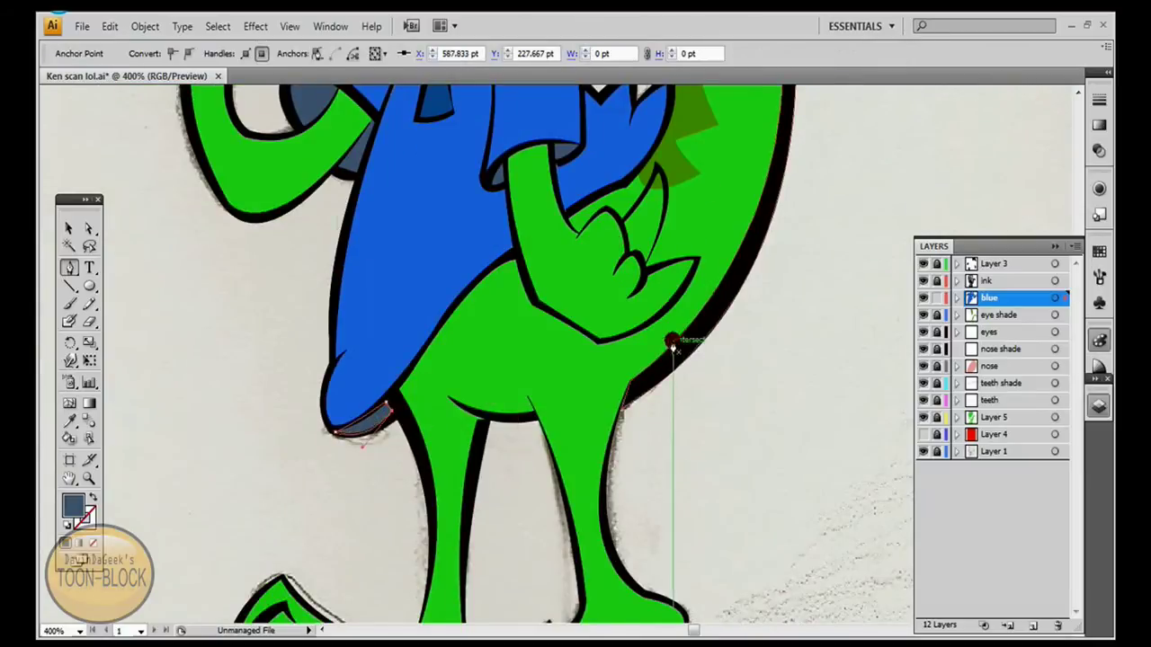
pyautogui.scroll(4, 672, 345)
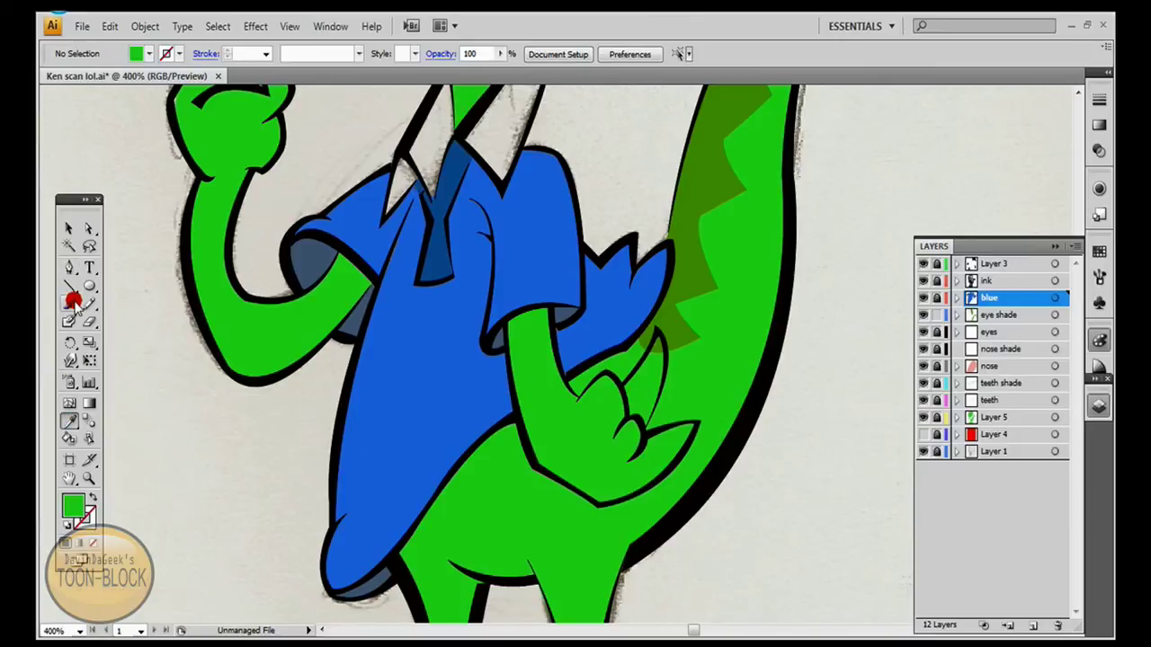
# Set the fill to none, create Layer 13, and begin the right collar point outline
pyautogui.click(69, 267)
pyautogui.click(997, 314)
pyautogui.moveTo(658, 338); pyautogui.dragTo(665, 364)
pyautogui.hotkey('ctrl', '-')
pyautogui.hotkey('ctrl', '-')
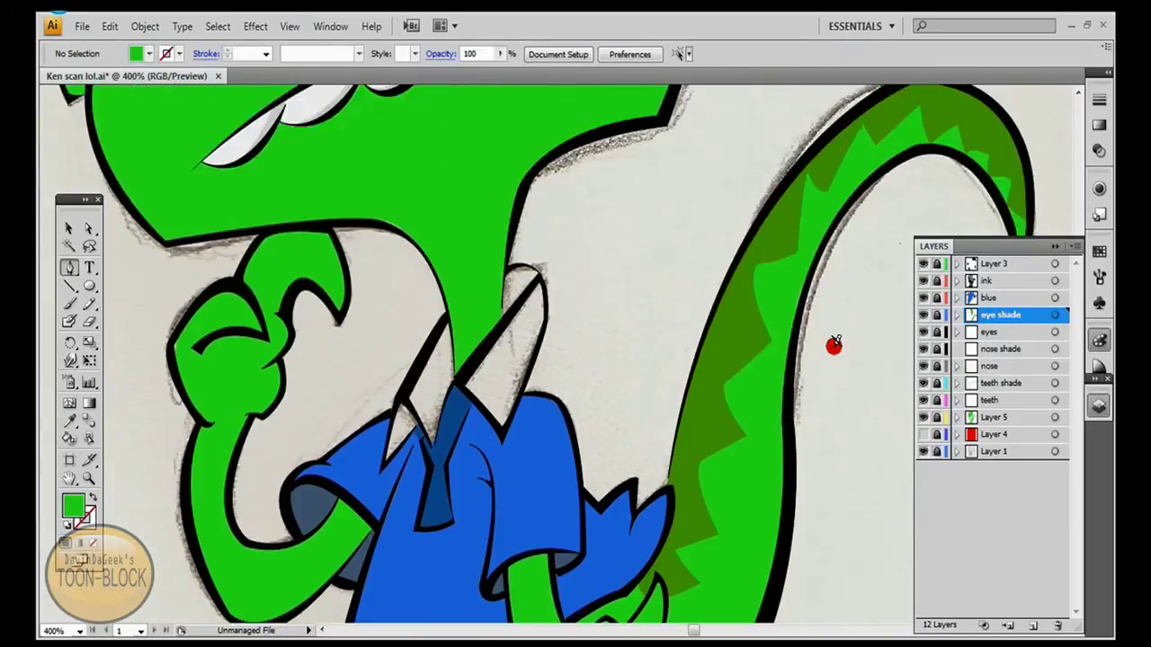
pyautogui.hotkey('ctrl', '-')
pyautogui.hotkey('ctrl', '-')
pyautogui.press('/')
pyautogui.hotkey('ctrl', '-')
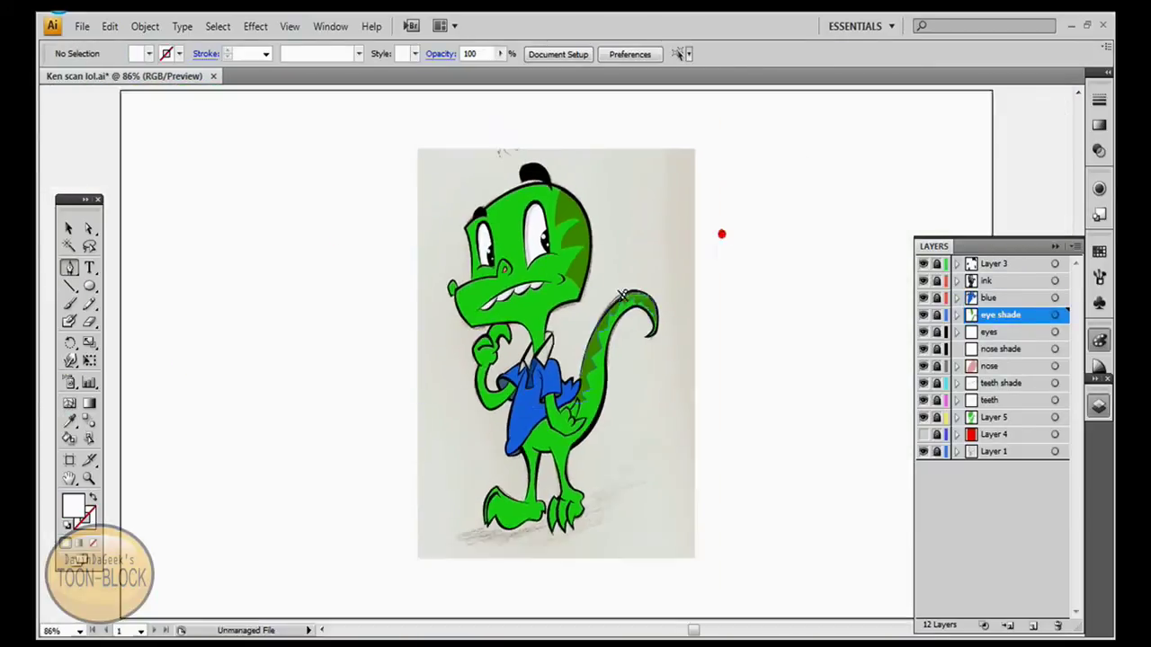
pyautogui.hotkey('ctrl', '+')
pyautogui.click(1033, 625)
pyautogui.hotkey('ctrl', '+')
pyautogui.moveTo(513, 500); pyautogui.dragTo(526, 442)
# Pen-draw the right and left collar points with white fill
pyautogui.hotkey('ctrl', '+')
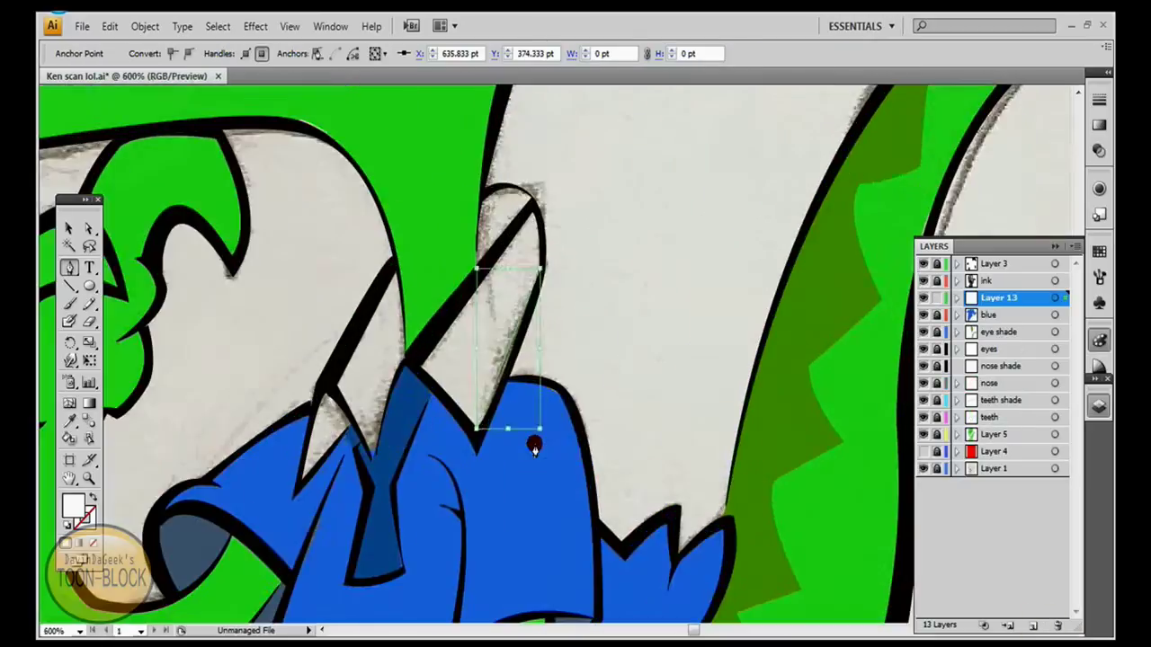
pyautogui.moveTo(539, 282); pyautogui.dragTo(543, 243)
pyautogui.click(421, 367)
pyautogui.click(474, 422)
pyautogui.moveTo(296, 487); pyautogui.dragTo(324, 451)
pyautogui.click(335, 406)
# Add light grey shading along the collar and the right collar point's tip
pyautogui.doubleClick(73, 506)
pyautogui.click(740, 229)
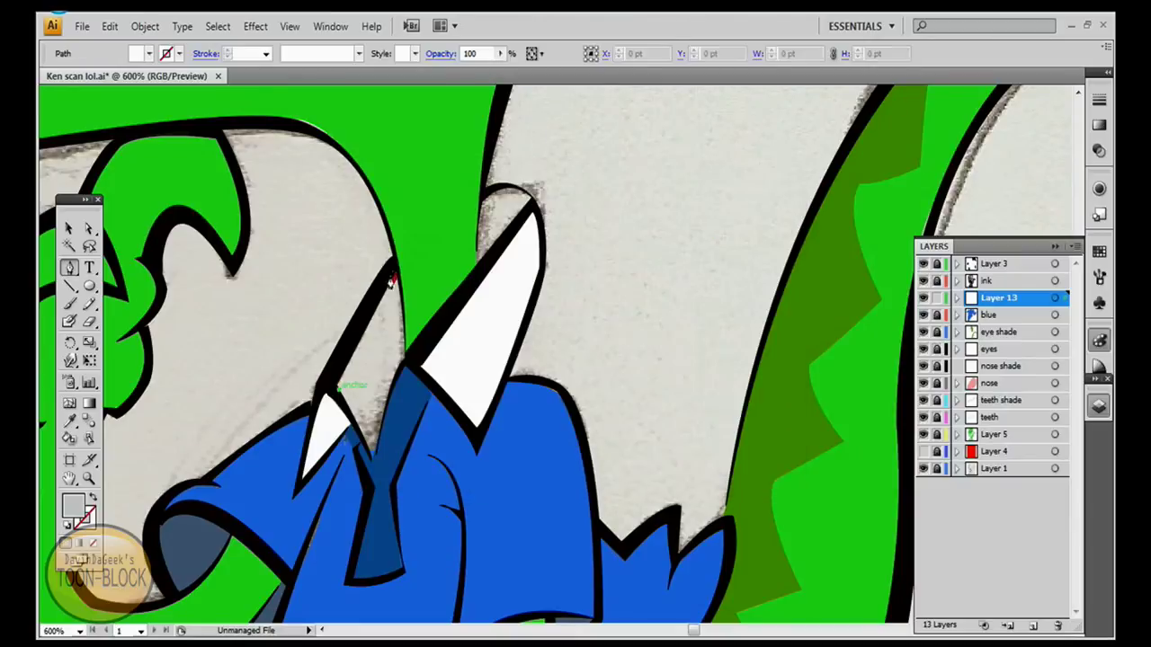
pyautogui.click(398, 371)
pyautogui.click(374, 460)
pyautogui.click(333, 391)
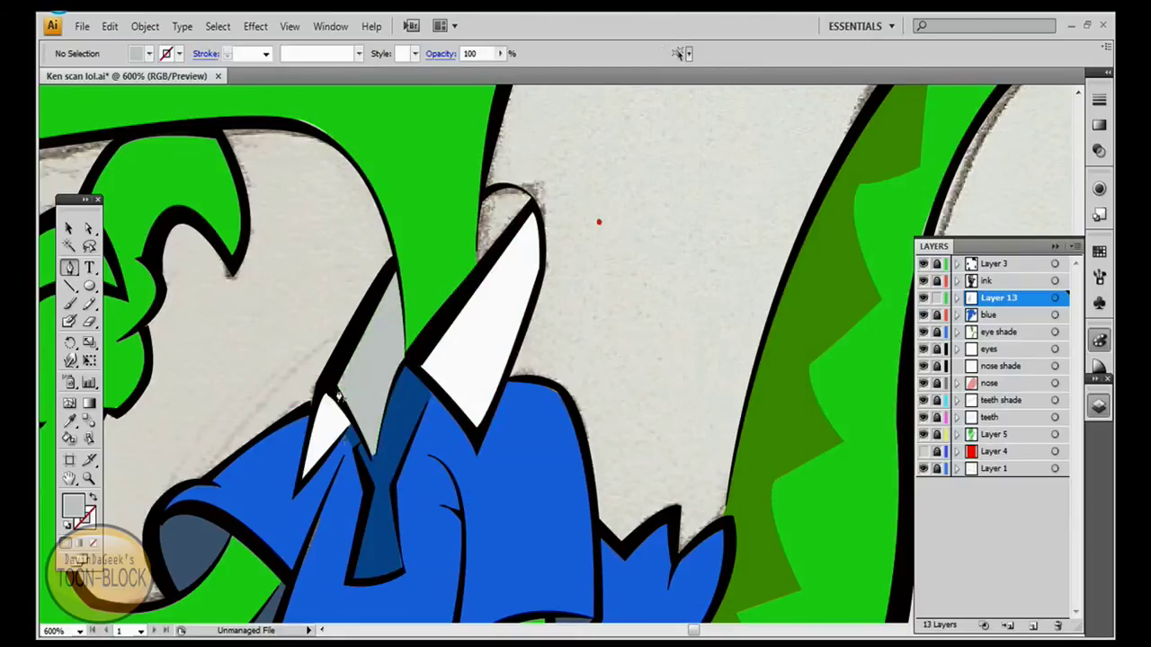
pyautogui.click(155, 420)
pyautogui.click(532, 193)
pyautogui.click(471, 238)
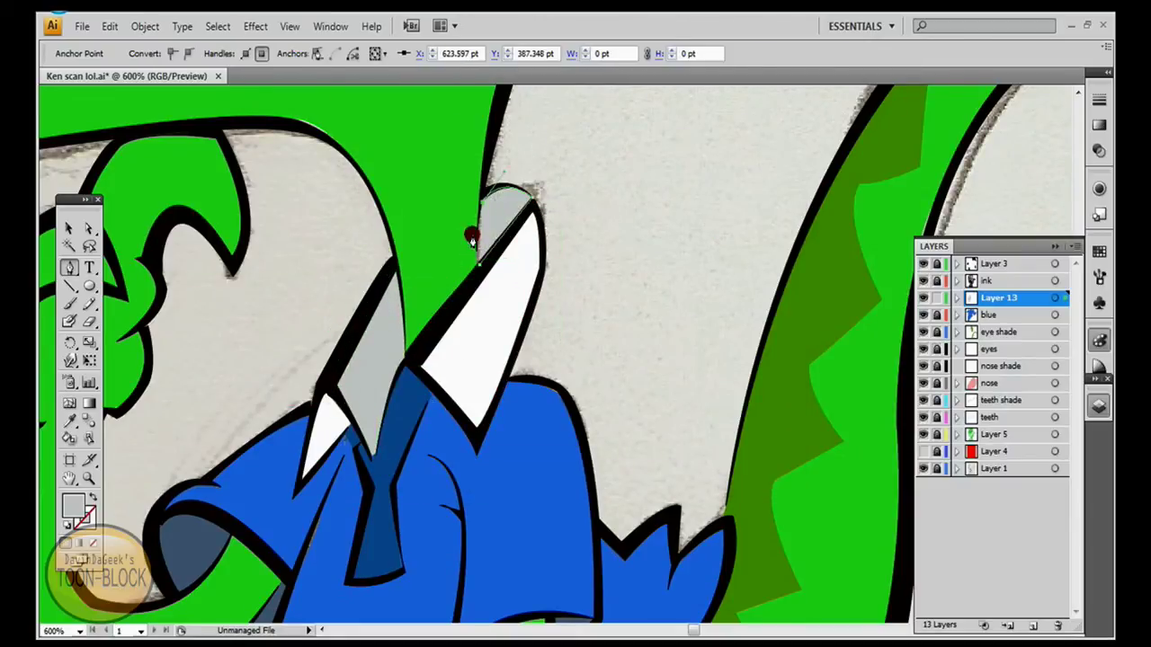
pyautogui.click(521, 232)
pyautogui.click(488, 257)
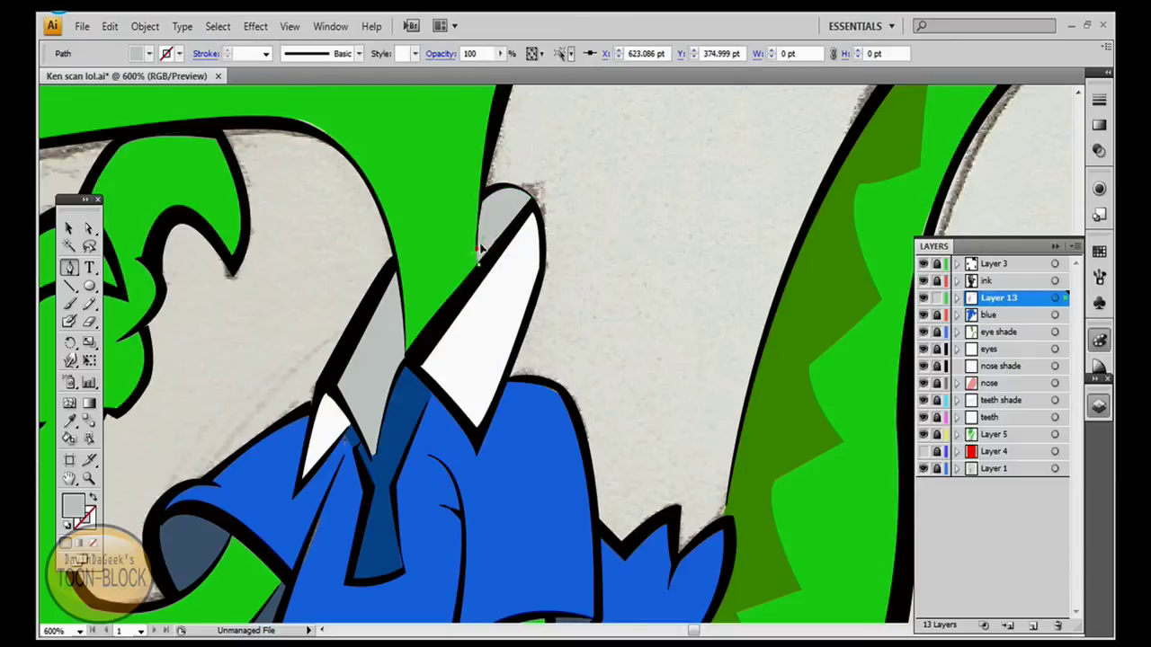
# Draw and adjust another grey collar shade plus a small shade under the tip
pyautogui.scroll(2, 456, 281)
pyautogui.doubleClick(74, 505)
pyautogui.click(739, 228)
pyautogui.click(390, 383)
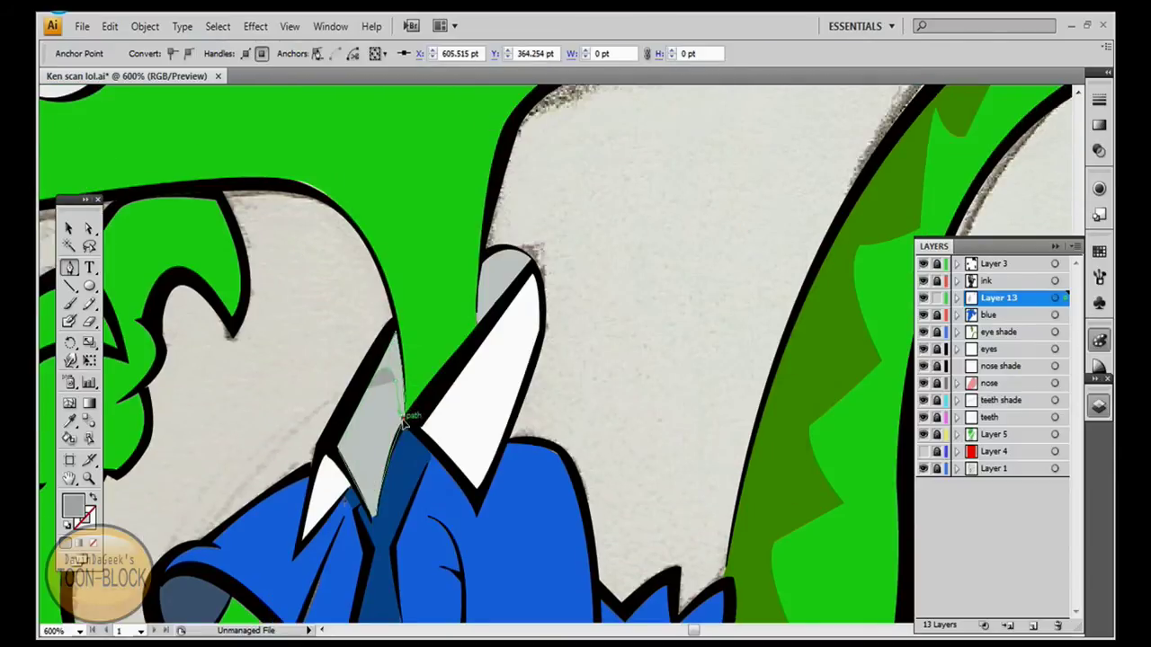
pyautogui.click(393, 326)
pyautogui.click(403, 411)
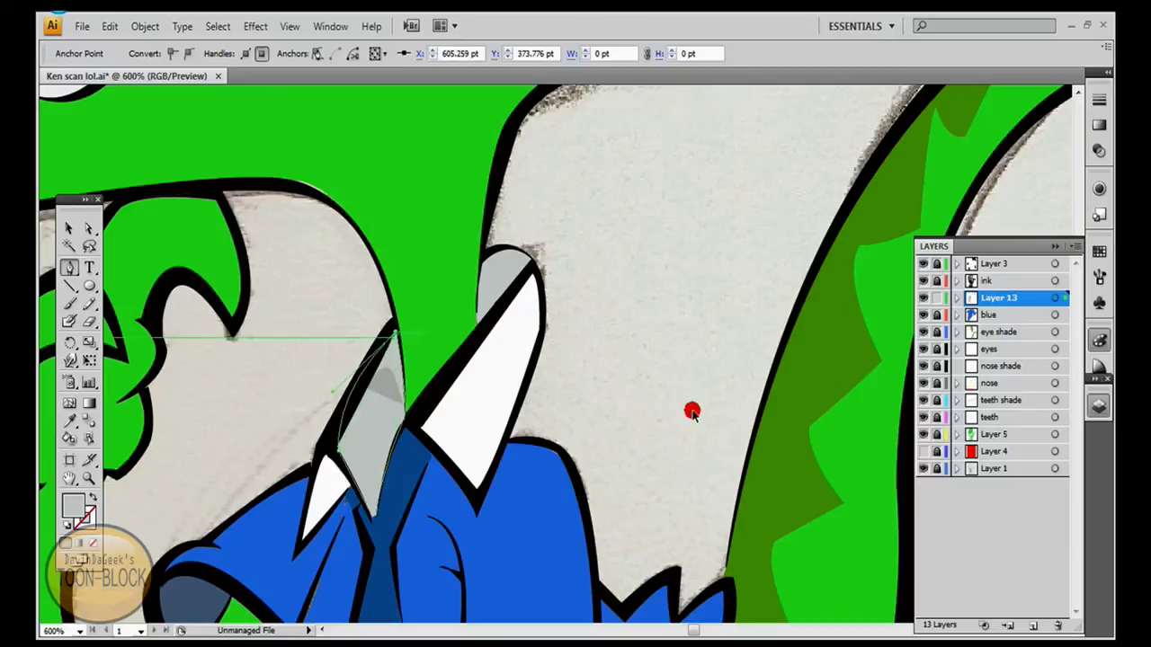
pyautogui.moveTo(405, 411); pyautogui.dragTo(404, 415)
pyautogui.moveTo(393, 326); pyautogui.dragTo(407, 345)
pyautogui.click(499, 303)
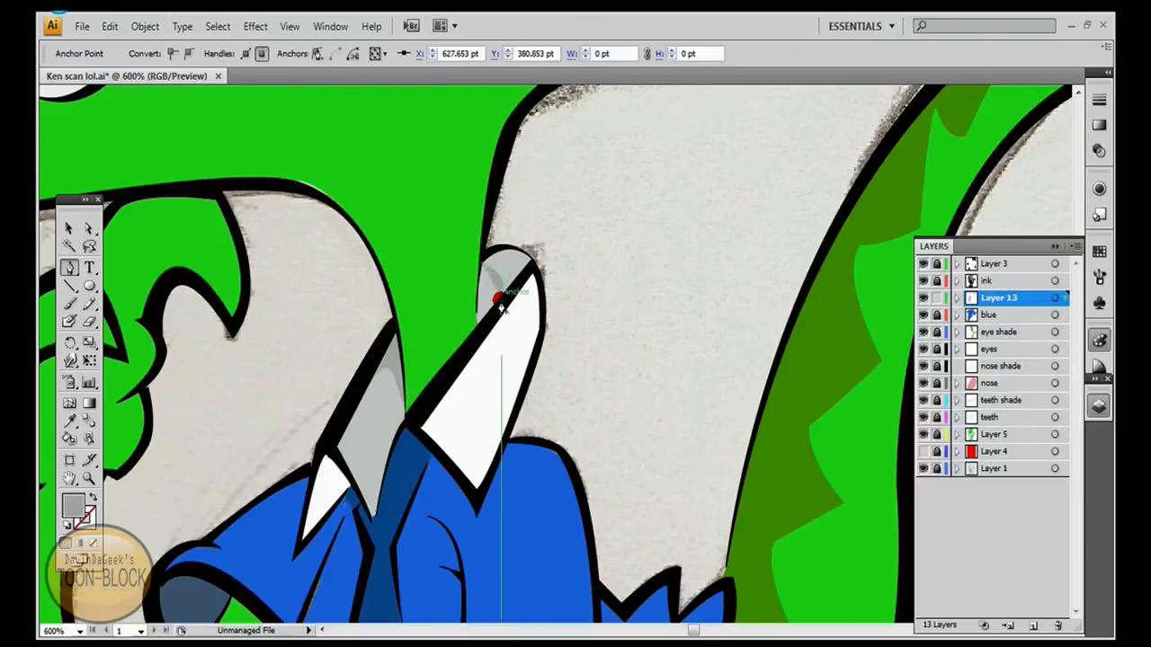
pyautogui.moveTo(499, 303); pyautogui.dragTo(500, 305)
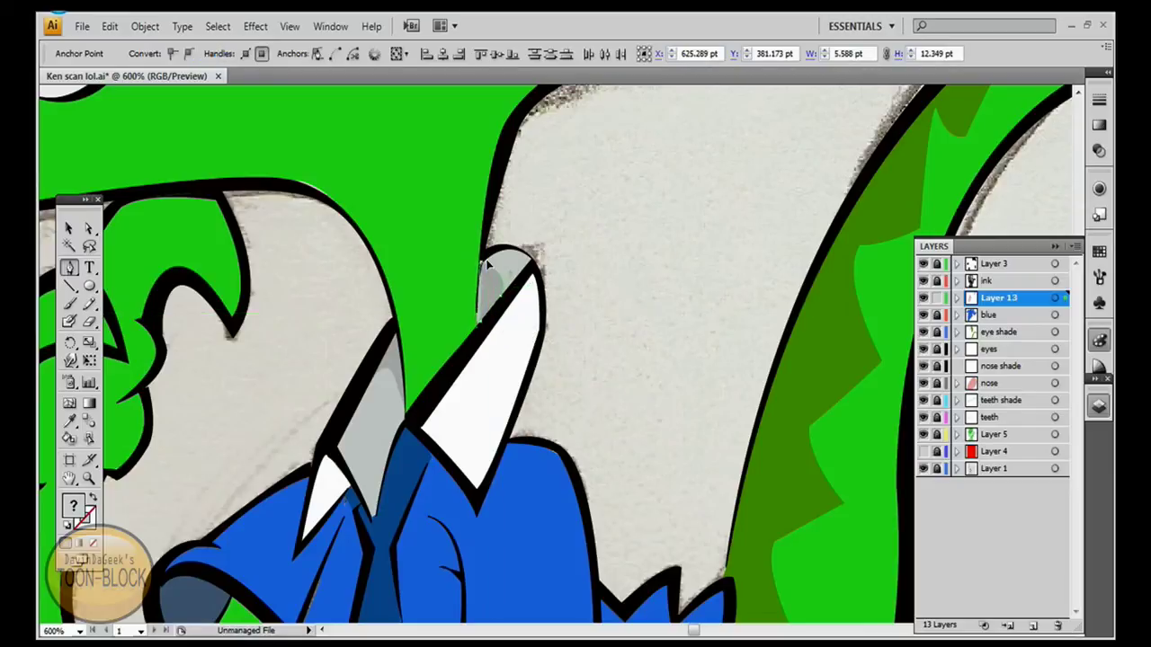
pyautogui.keyDown('ctrl'); pyautogui.click(681, 189); pyautogui.keyUp('ctrl')
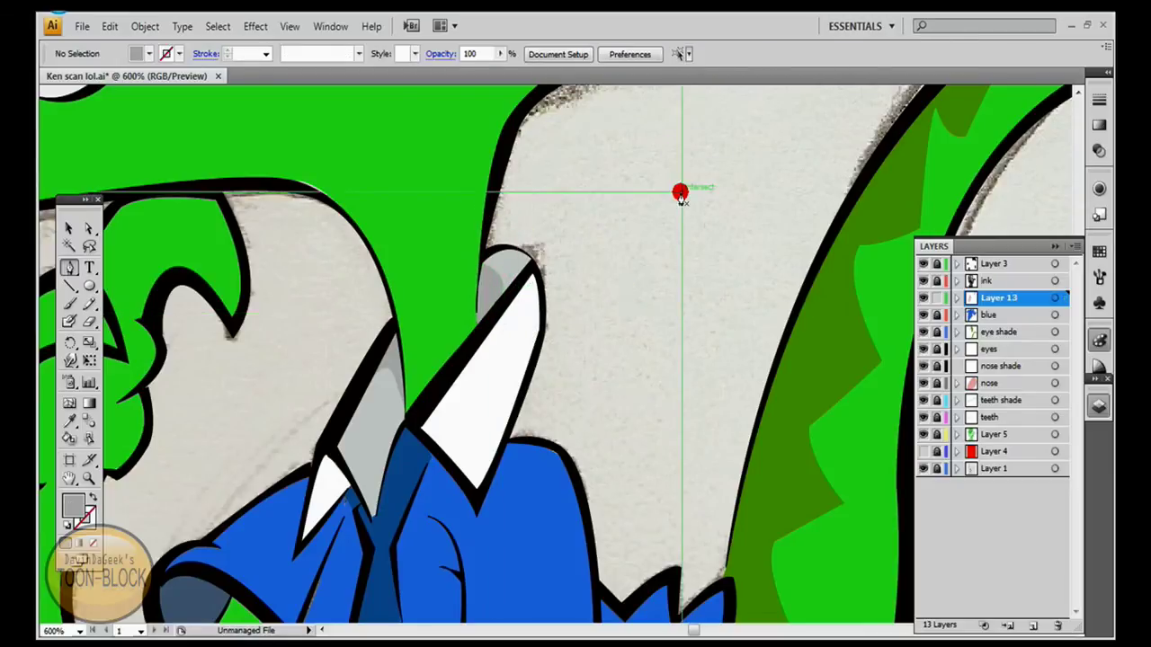
pyautogui.hotkey('ctrl', '-')
pyautogui.hotkey('ctrl', '-')
pyautogui.hotkey('ctrl', '-')
pyautogui.scroll(-3, 850, 424)
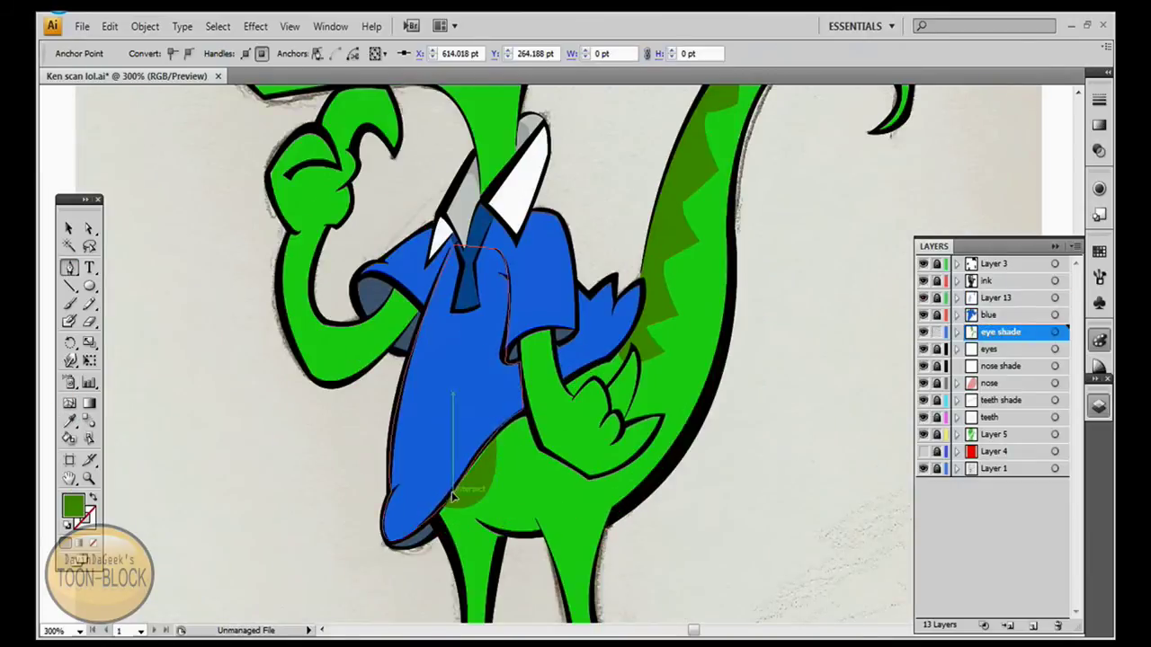
# Hide the blue shirt layer, add a new layer named 'red' above it, and save
pyautogui.keyDown('ctrl'); pyautogui.click(821, 249); pyautogui.keyUp('ctrl')
pyautogui.scroll(2, 821, 249)
pyautogui.click(924, 314)
pyautogui.hotkey('ctrl', 'l')
pyautogui.moveTo(959, 315); pyautogui.dragTo(989, 311)
pyautogui.doubleClick(998, 315)
pyautogui.write('red')
pyautogui.press('Return')
pyautogui.hotkey('ctrl', 's')
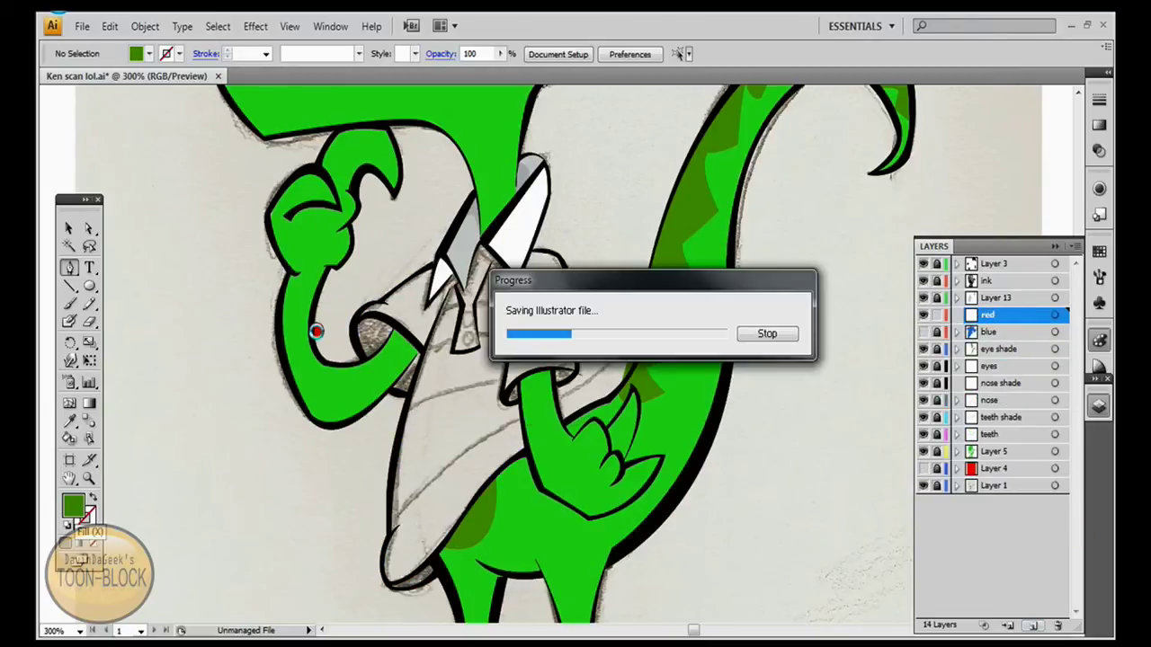
# With a red fill, draw the first red stripe across the shirt toward the sleeve and hand
pyautogui.doubleClick(74, 508)
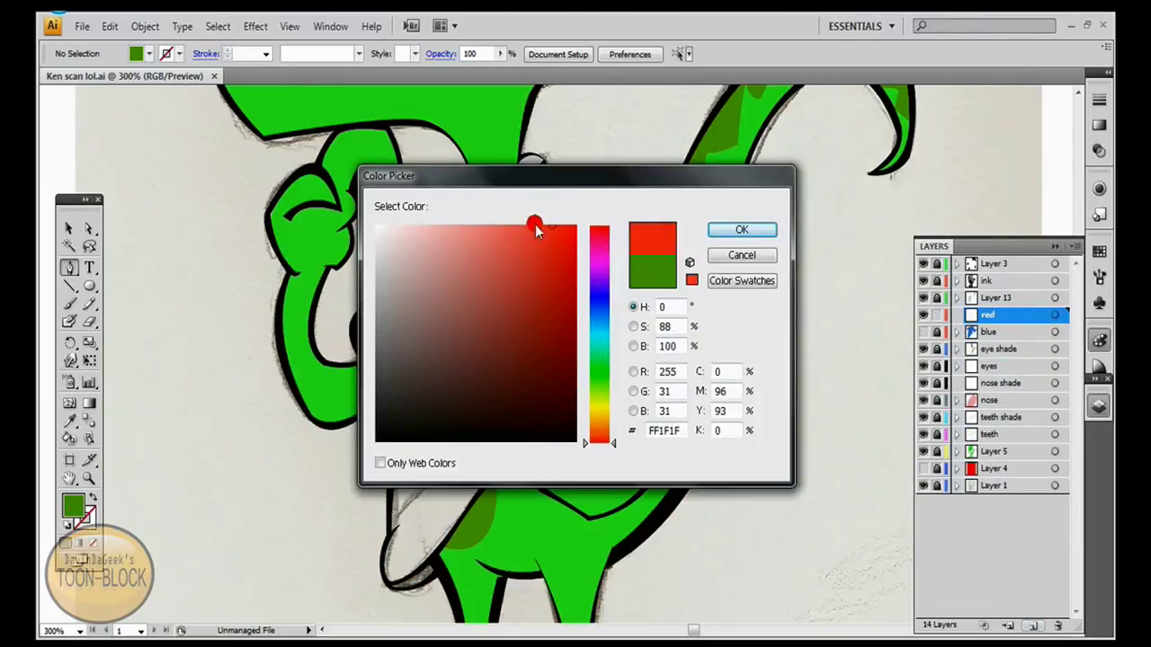
pyautogui.press('Return')
pyautogui.click(393, 522)
pyautogui.moveTo(512, 412); pyautogui.dragTo(516, 414)
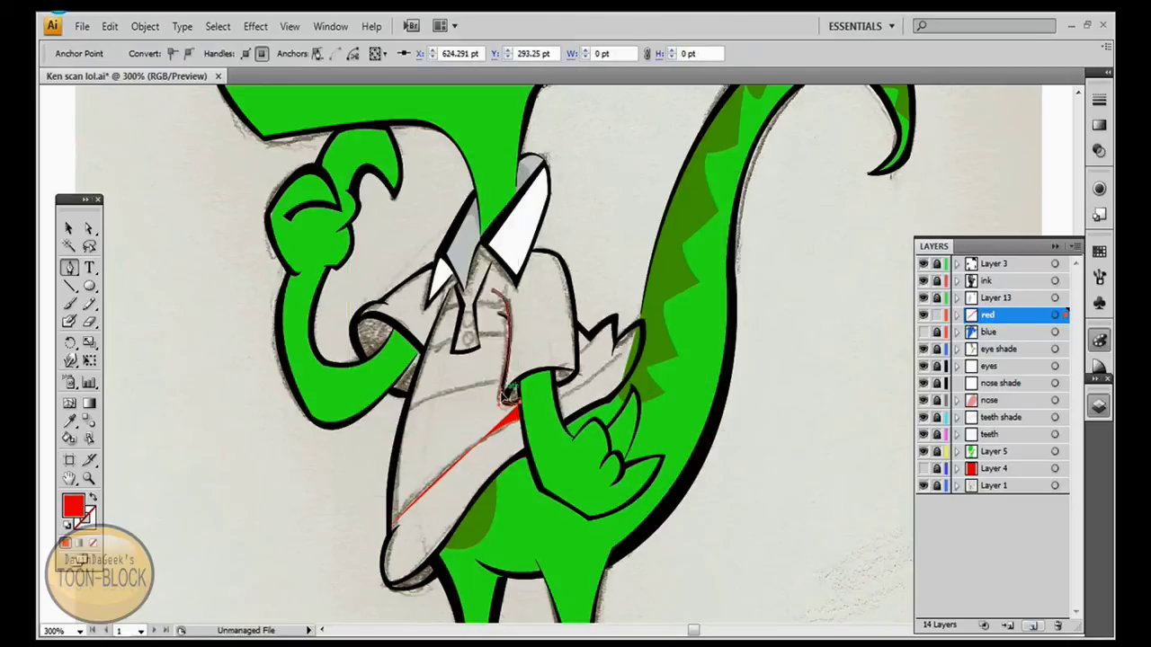
pyautogui.click(409, 406)
pyautogui.click(393, 521)
pyautogui.click(559, 396)
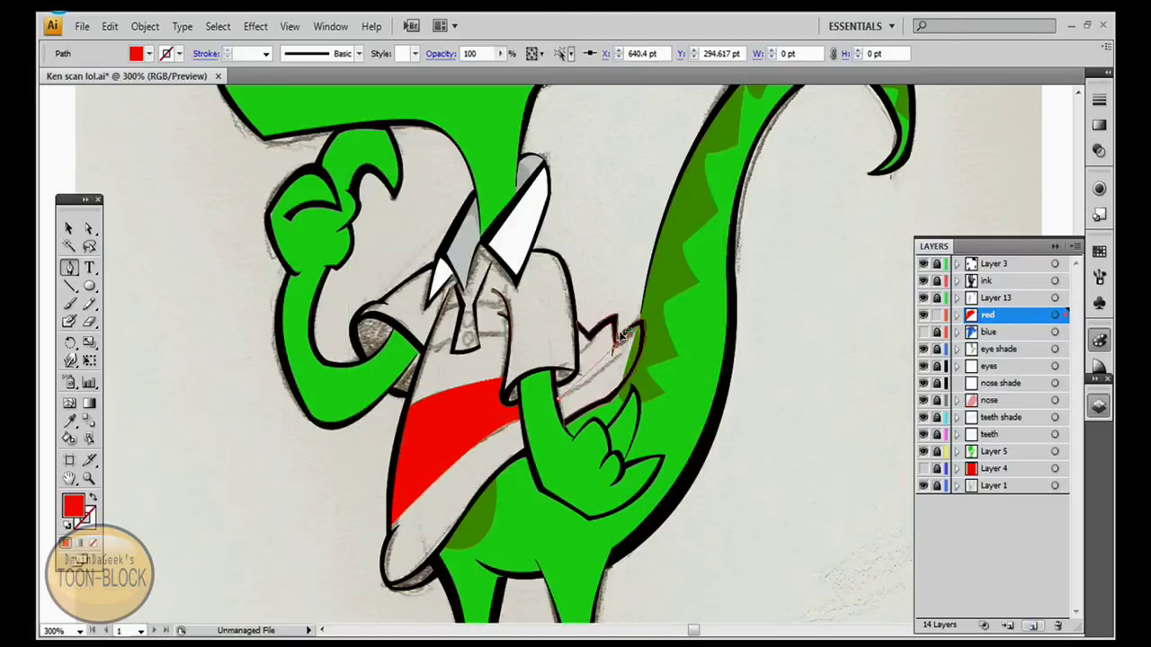
pyautogui.click(611, 328)
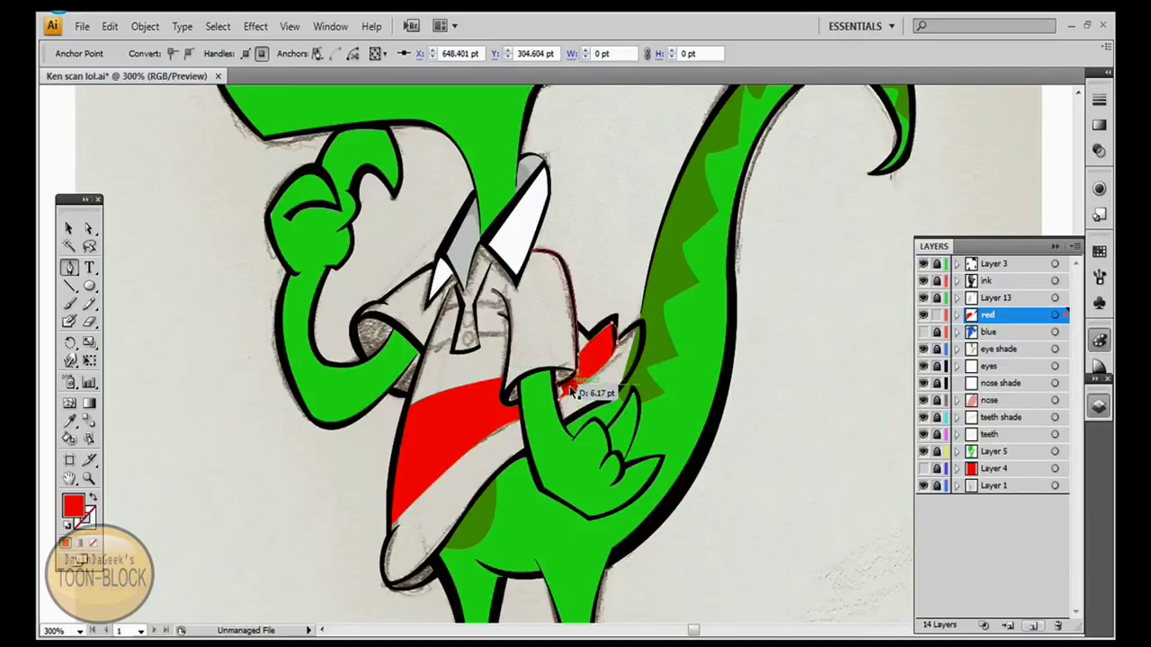
pyautogui.hotkey('ctrl', '+')
pyautogui.hotkey('ctrl', '+')
pyautogui.hotkey('ctrl', '+')
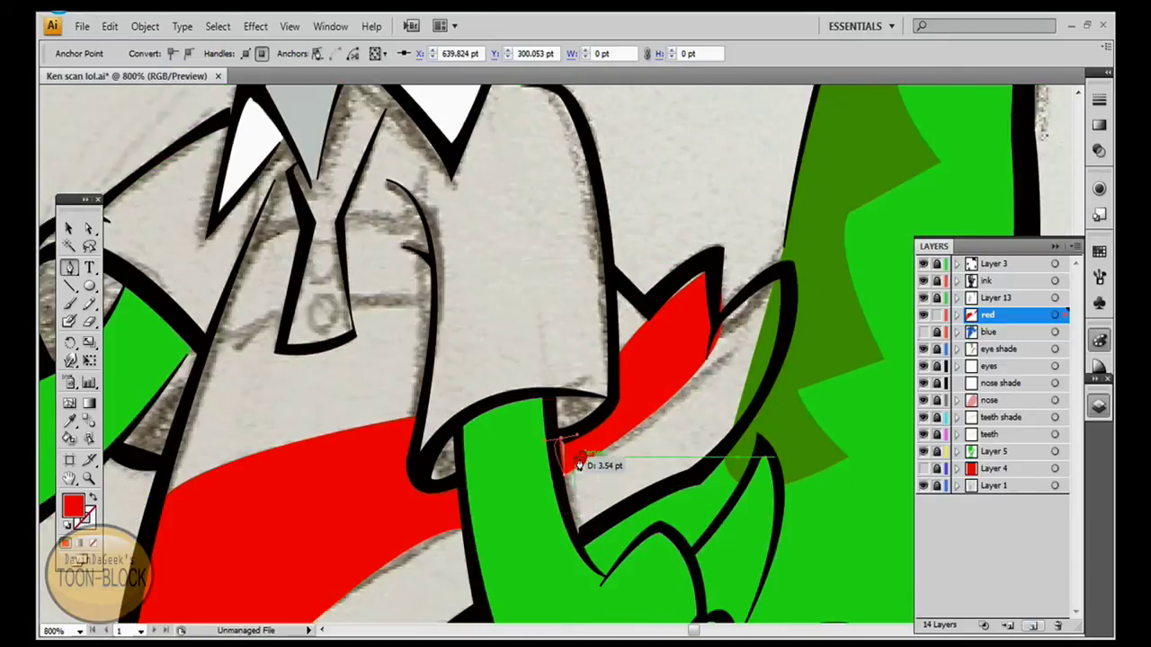
pyautogui.moveTo(707, 272); pyautogui.dragTo(712, 281)
pyautogui.click(598, 346)
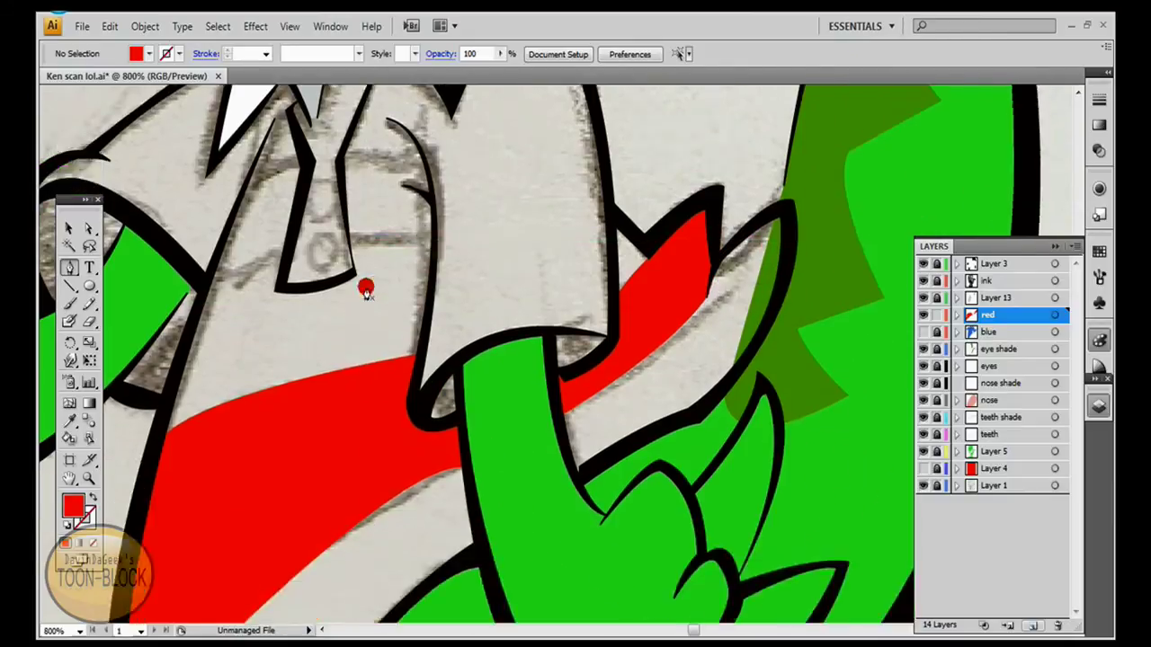
# Draw a second red stripe across Ken's chest
pyautogui.click(211, 340)
pyautogui.click(432, 301)
pyautogui.click(268, 220)
pyautogui.moveTo(421, 221); pyautogui.dragTo(420, 232)
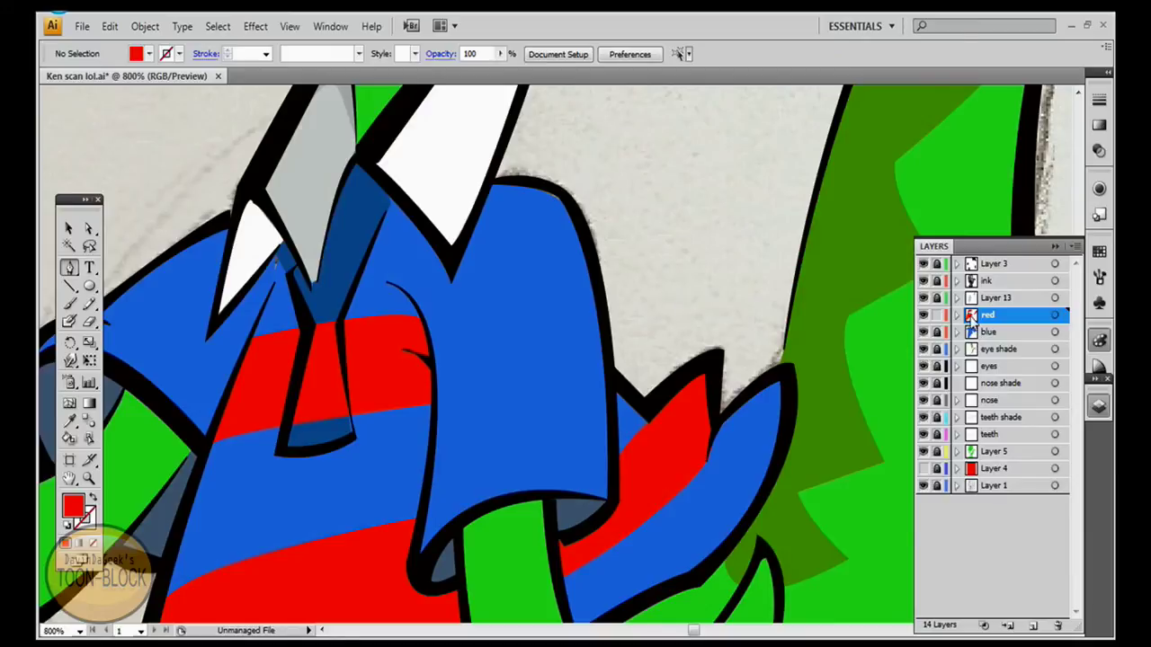
# Cover the tie's stripe with dark blue and copy the lower button's shading onto the upper button
pyautogui.click(320, 359)
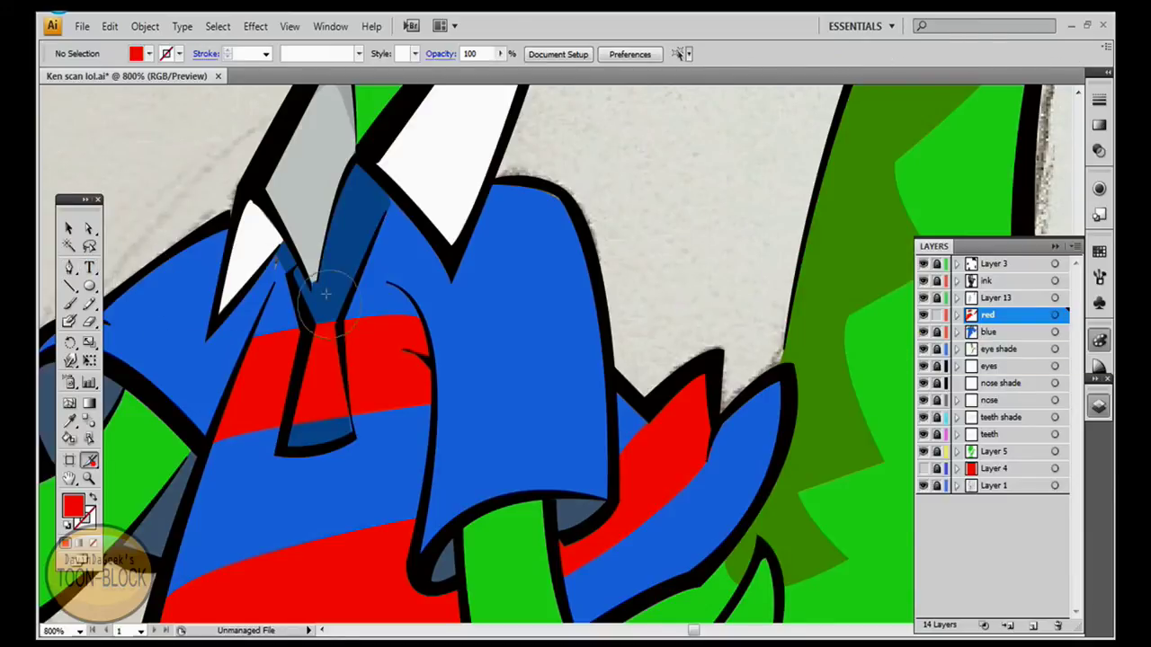
pyautogui.moveTo(270, 334)
pyautogui.mouseDown()
pyautogui.moveTo(254, 341)
pyautogui.moveTo(254, 404)
pyautogui.mouseUp()
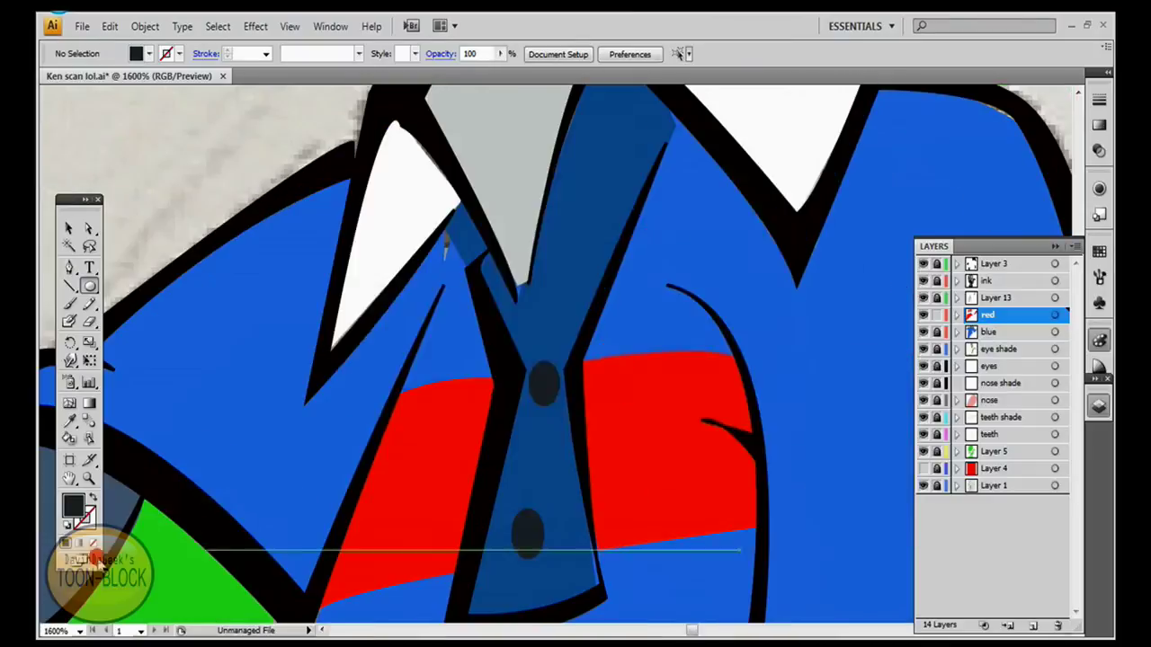
pyautogui.click(529, 530)
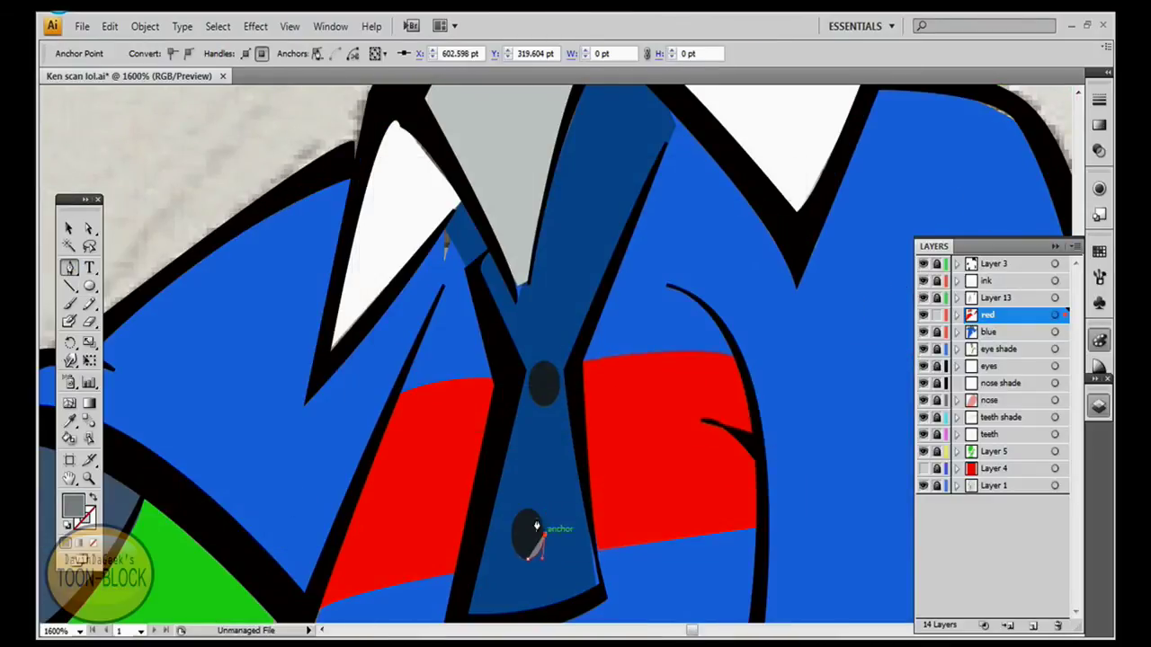
pyautogui.moveTo(529, 539); pyautogui.dragTo(543, 393)
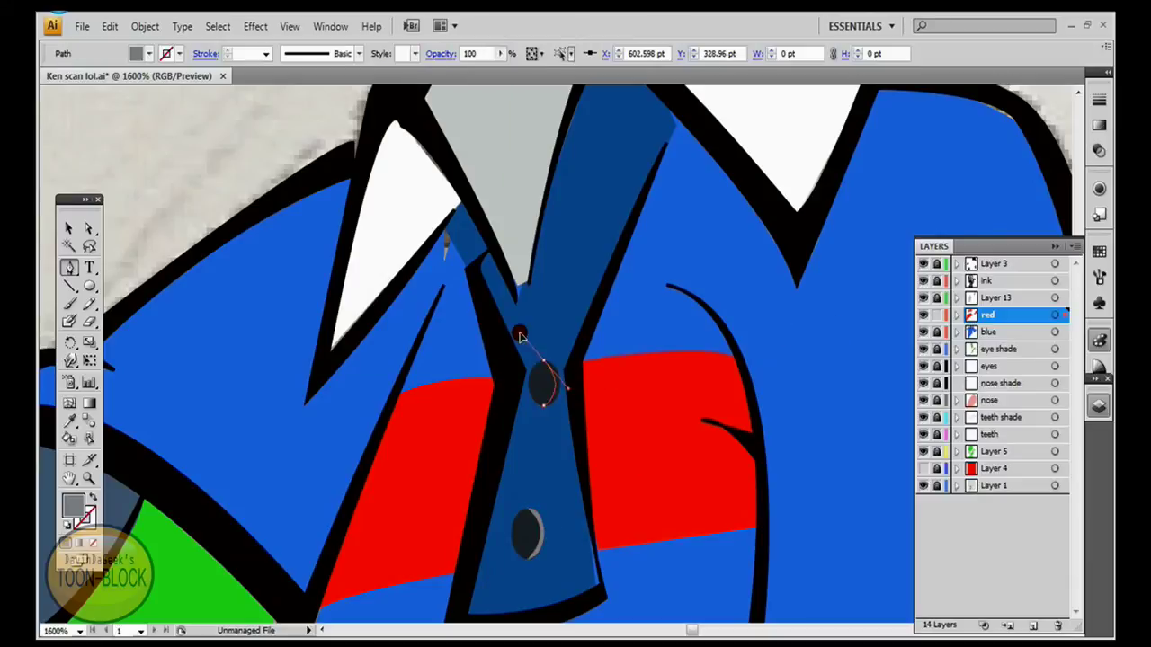
pyautogui.hotkey('ctrl', 'shift', 'a')
# Add a new layer above Layer 5 named 'shading and highlights'
pyautogui.hotkey('ctrl', '0')
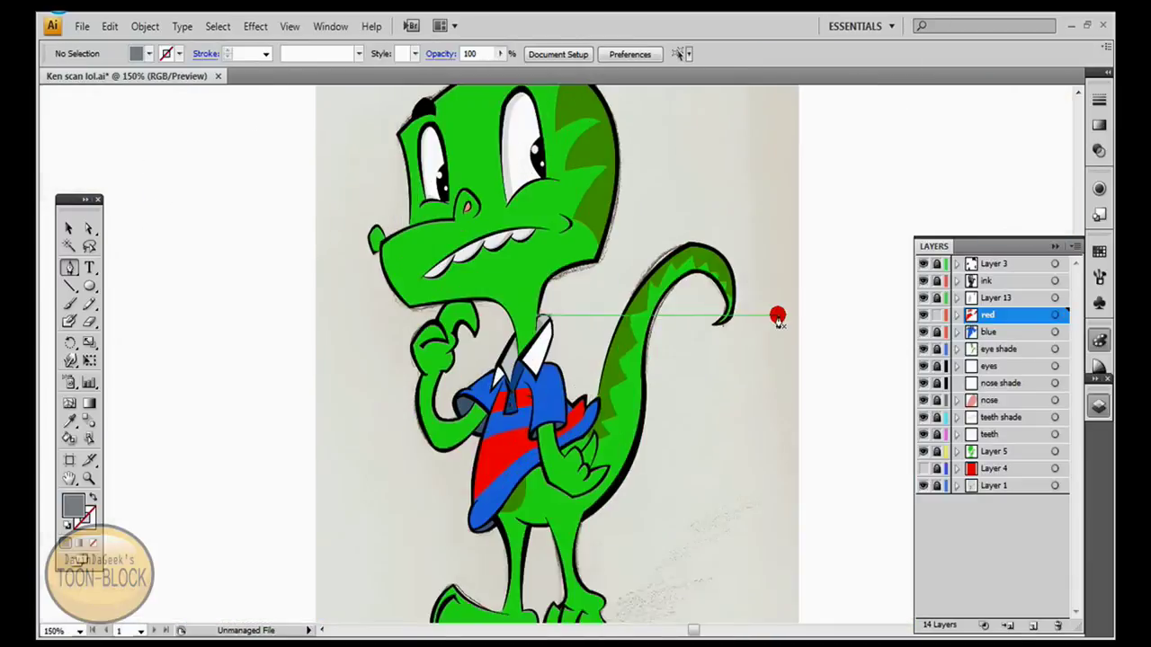
pyautogui.click(976, 454)
pyautogui.click(980, 541)
pyautogui.doubleClick(994, 451)
pyautogui.write('shading and highlights')
pyautogui.press('Return')
# Set the fill to a darker green and draw a shading shape along Ken's lower jaw
pyautogui.doubleClick(71, 507)
pyautogui.click(529, 256)
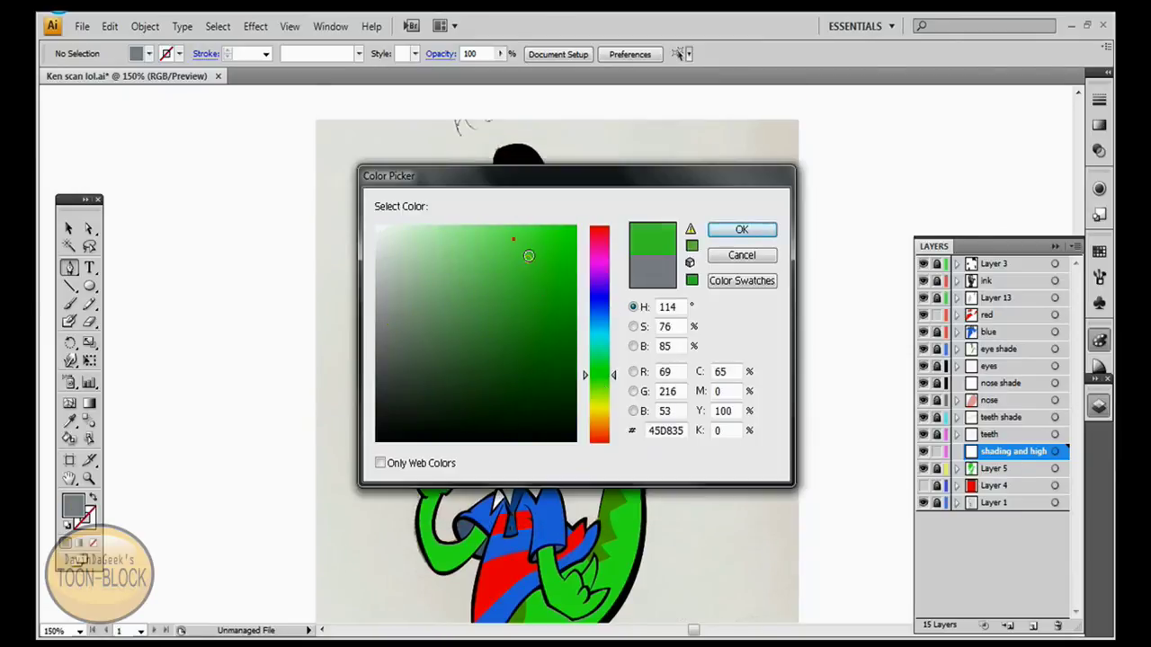
pyautogui.press('Return')
pyautogui.hotkey('ctrl', '+')
pyautogui.moveTo(561, 333); pyautogui.dragTo(570, 347)
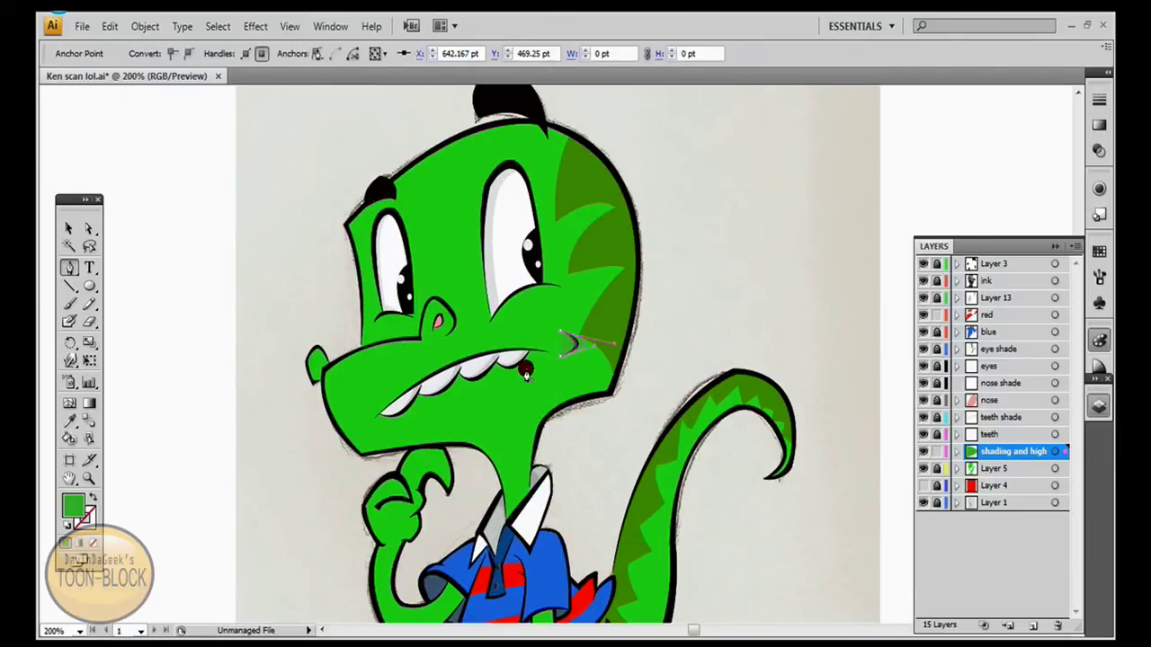
pyautogui.moveTo(373, 412); pyautogui.dragTo(447, 395)
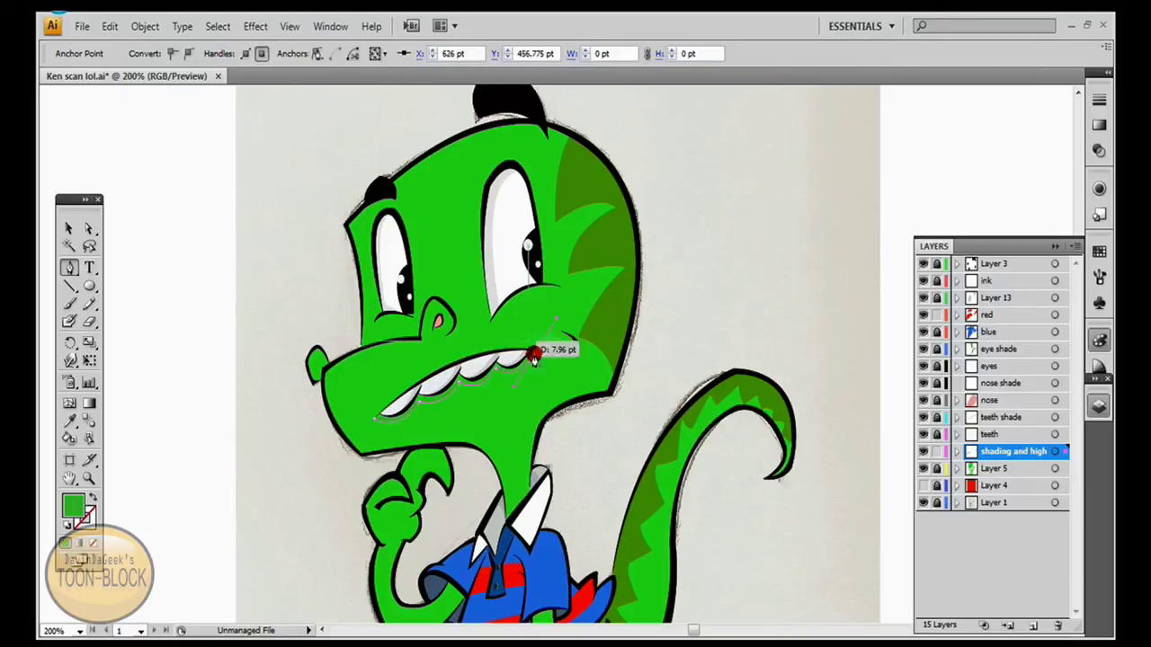
pyautogui.moveTo(347, 475); pyautogui.dragTo(347, 462)
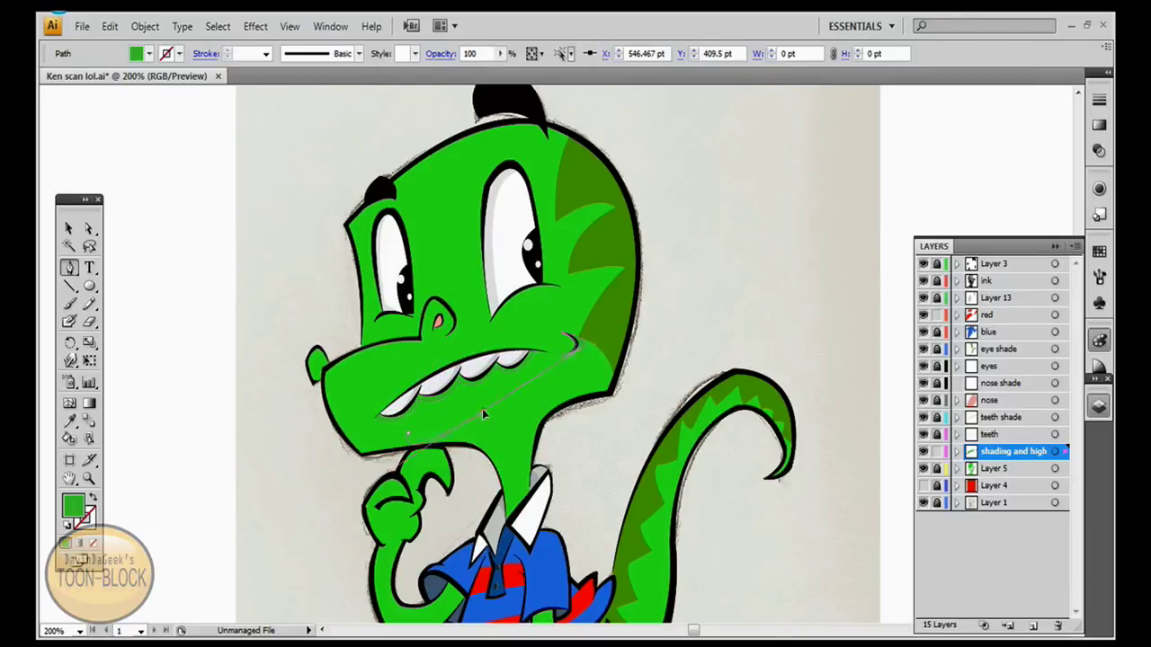
pyautogui.click(403, 445)
# Draw green shading shapes on the nose, snout and collar
pyautogui.keyDown('ctrl'); pyautogui.click(871, 254); pyautogui.keyUp('ctrl')
pyautogui.scroll(2, 871, 254)
pyautogui.click(432, 362)
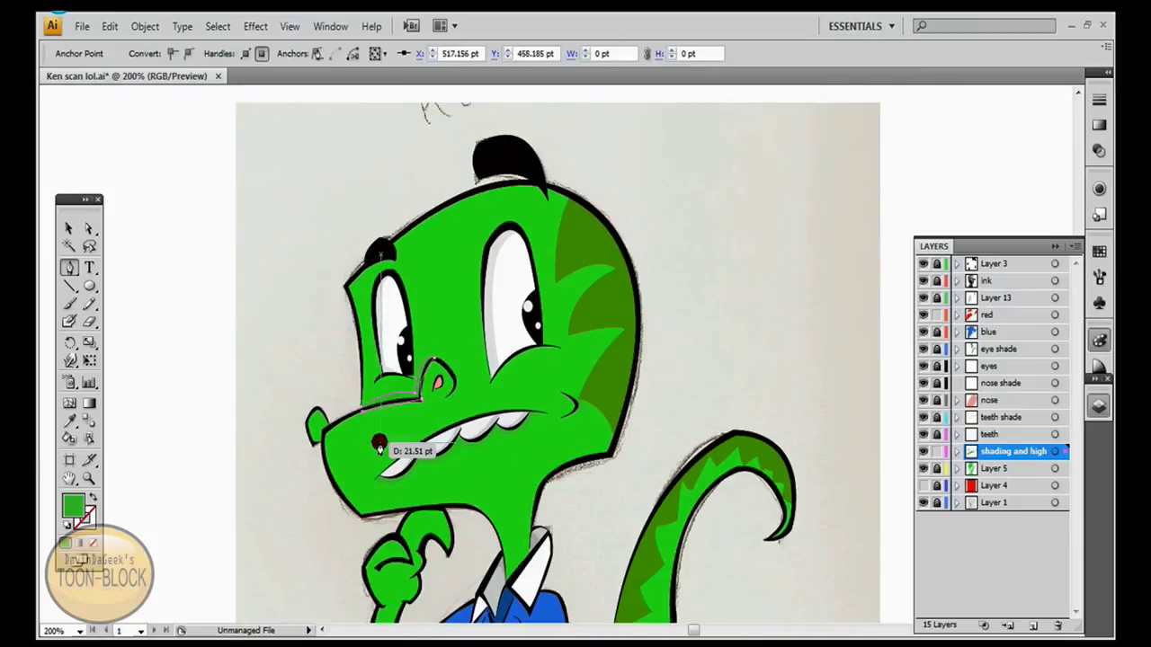
pyautogui.keyDown('ctrl'); pyautogui.click(745, 223); pyautogui.keyUp('ctrl')
pyautogui.scroll(2, 745, 224)
pyautogui.moveTo(314, 462); pyautogui.dragTo(329, 463)
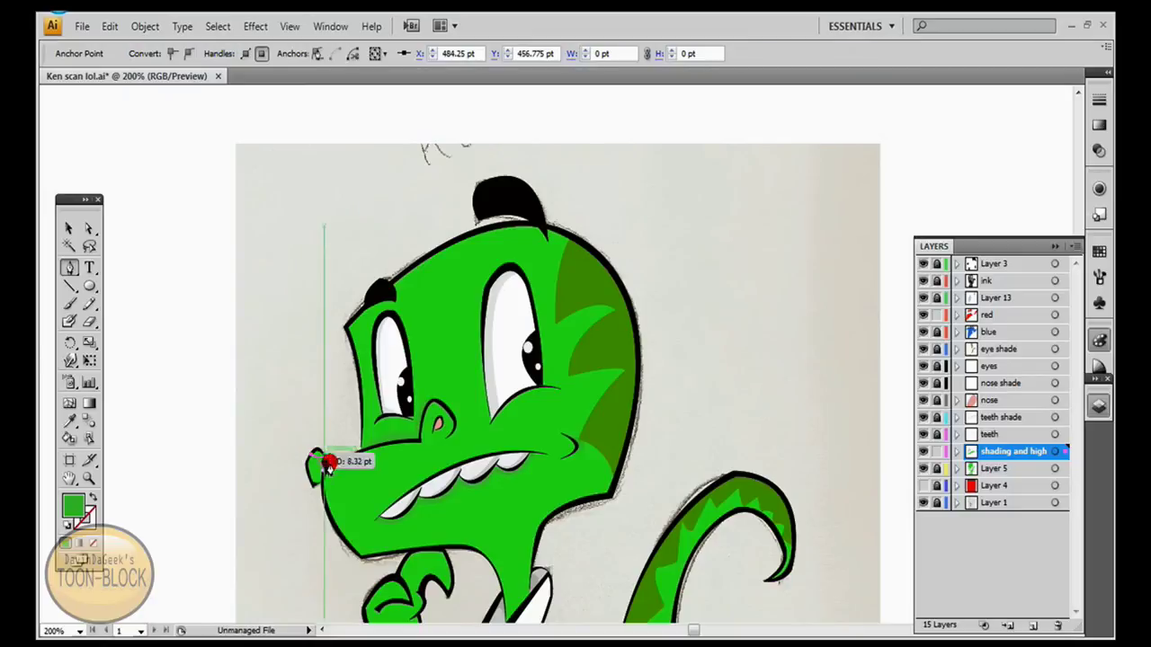
pyautogui.keyDown('ctrl'); pyautogui.click(620, 367); pyautogui.keyUp('ctrl')
pyautogui.scroll(-10, 647, 231)
pyautogui.moveTo(461, 399); pyautogui.dragTo(463, 408)
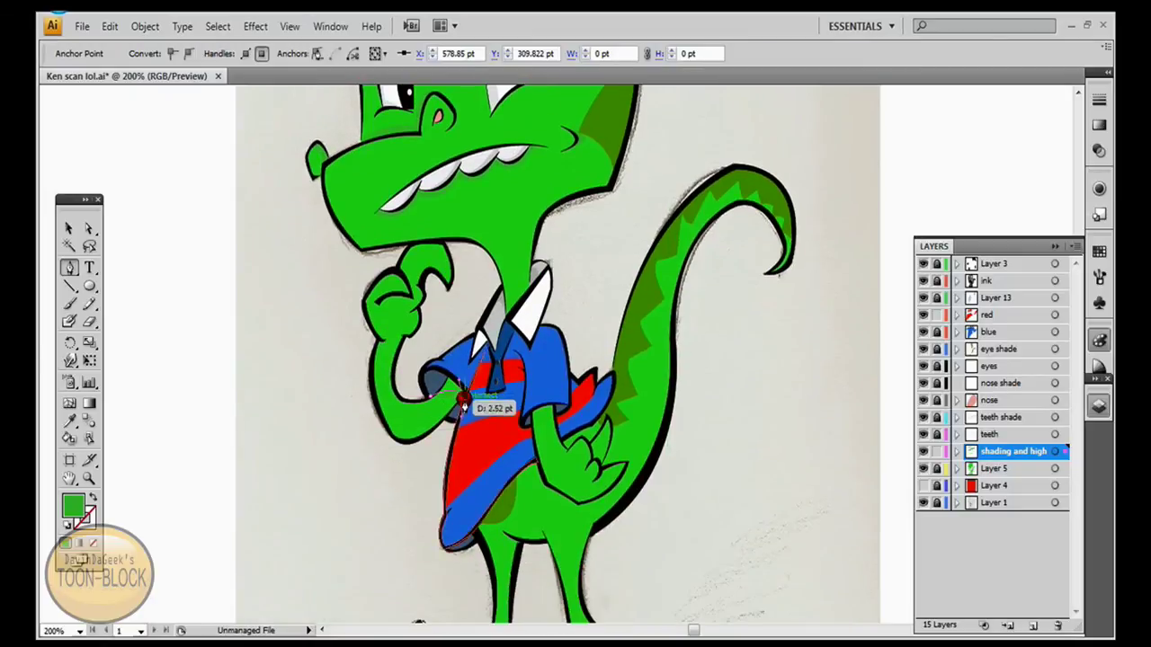
pyautogui.keyDown('ctrl'); pyautogui.click(821, 380); pyautogui.keyUp('ctrl')
# Draw green shading shapes on the shirt and around the hand
pyautogui.click(530, 418)
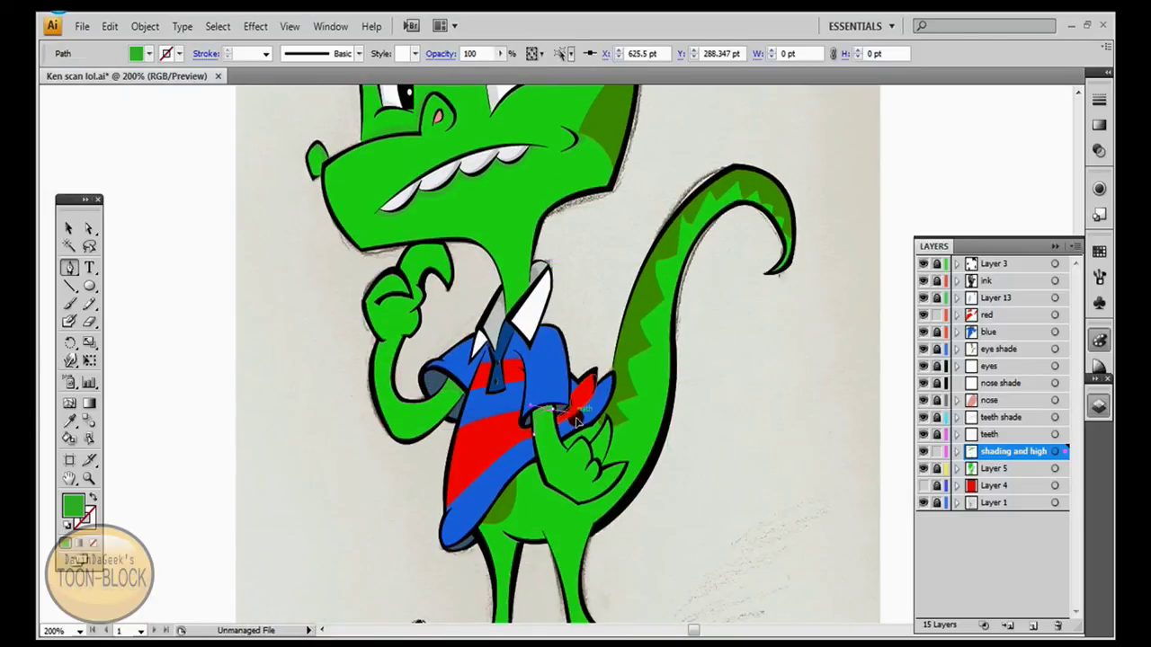
pyautogui.scroll(-1, 737, 368)
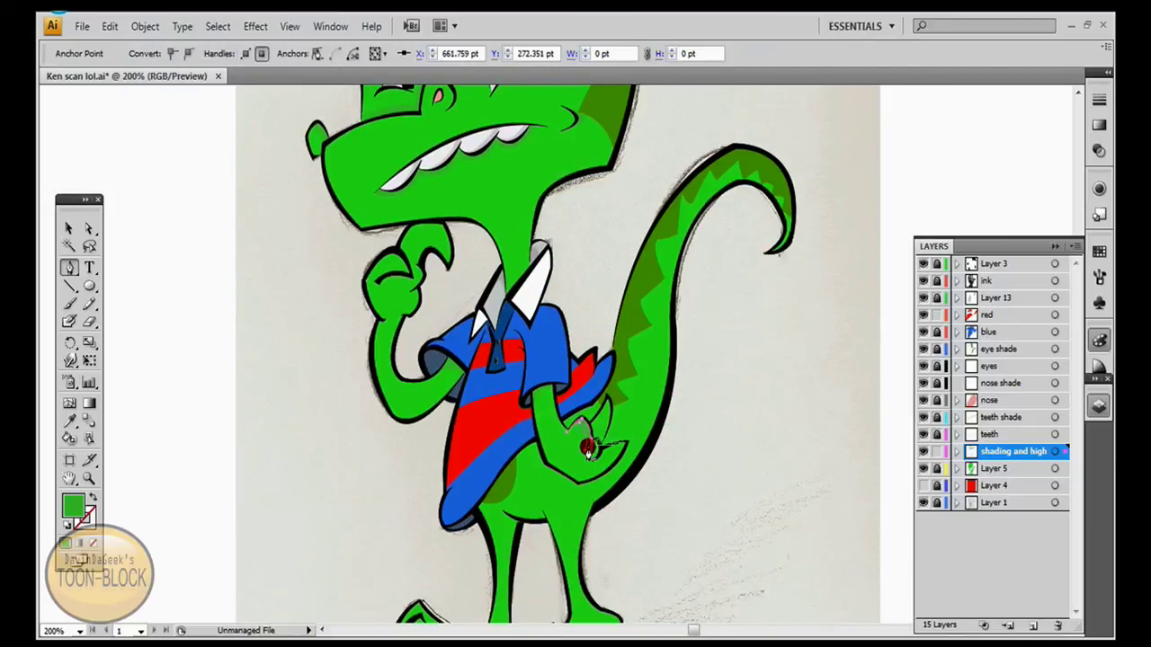
pyautogui.keyDown('ctrl'); pyautogui.click(584, 422); pyautogui.keyUp('ctrl')
pyautogui.click(597, 425)
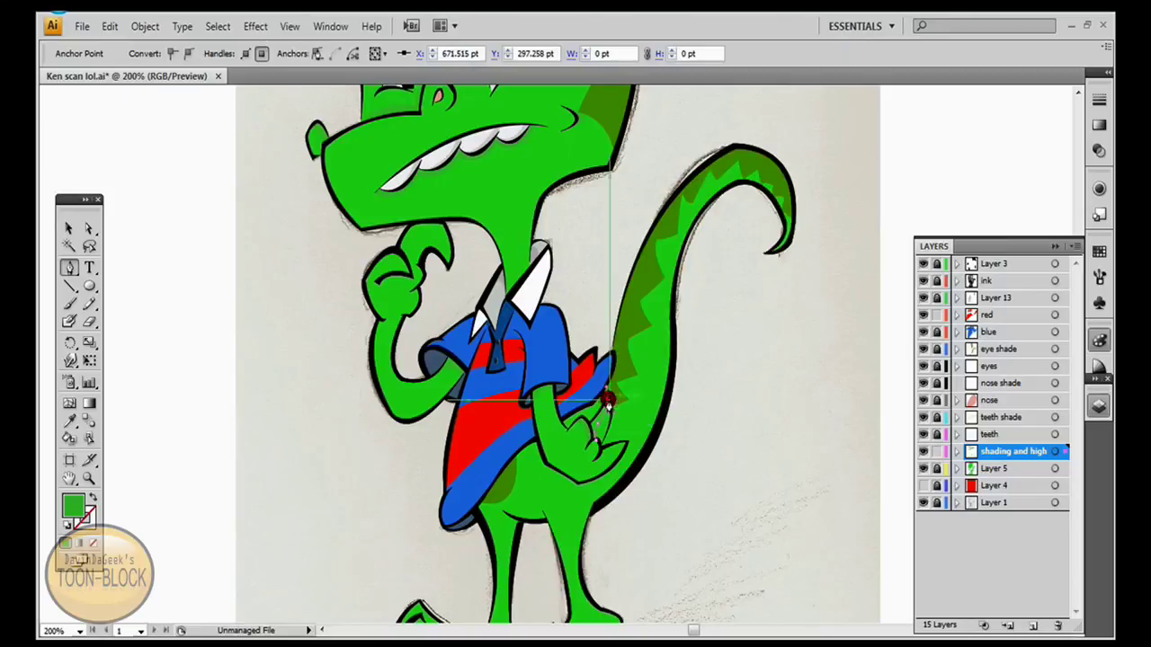
pyautogui.keyDown('ctrl'); pyautogui.click(647, 439); pyautogui.keyUp('ctrl')
pyautogui.click(608, 401)
pyautogui.keyDown('ctrl'); pyautogui.click(641, 437); pyautogui.keyUp('ctrl')
pyautogui.hotkey('ctrl', '+')
pyautogui.click(923, 352)
pyautogui.click(629, 429)
pyautogui.keyDown('ctrl'); pyautogui.click(681, 437); pyautogui.keyUp('ctrl')
# On the eye shade layer, add shading at the hand and sample an artwork colour with the Eyedropper
pyautogui.click(938, 347)
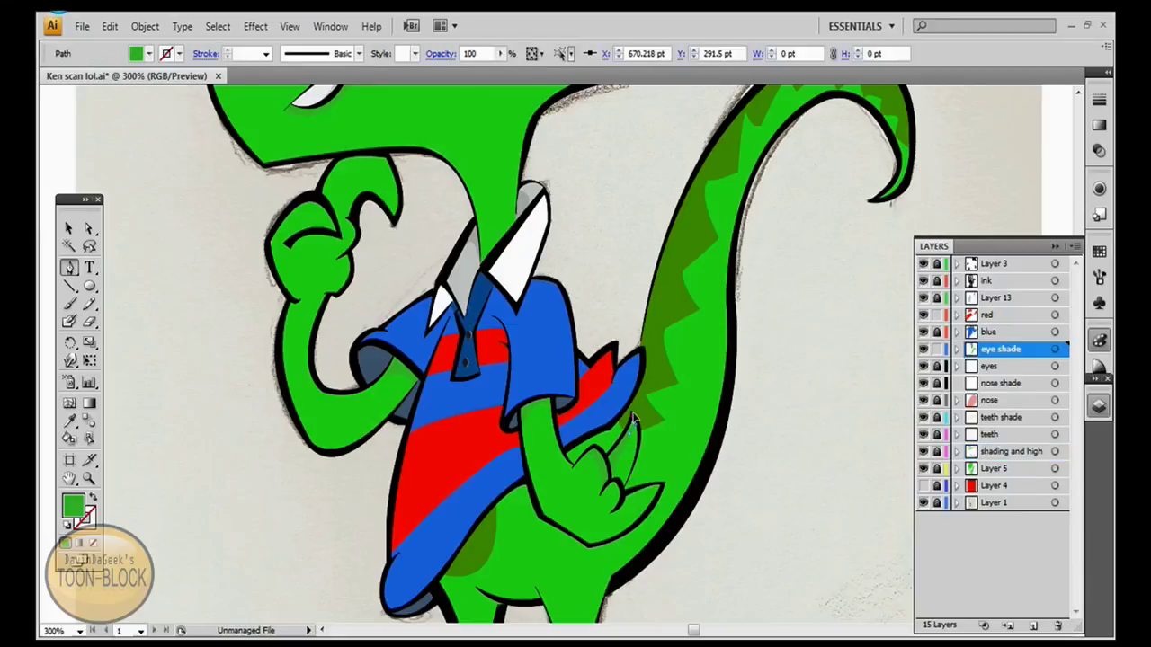
pyautogui.click(630, 434)
pyautogui.click(69, 420)
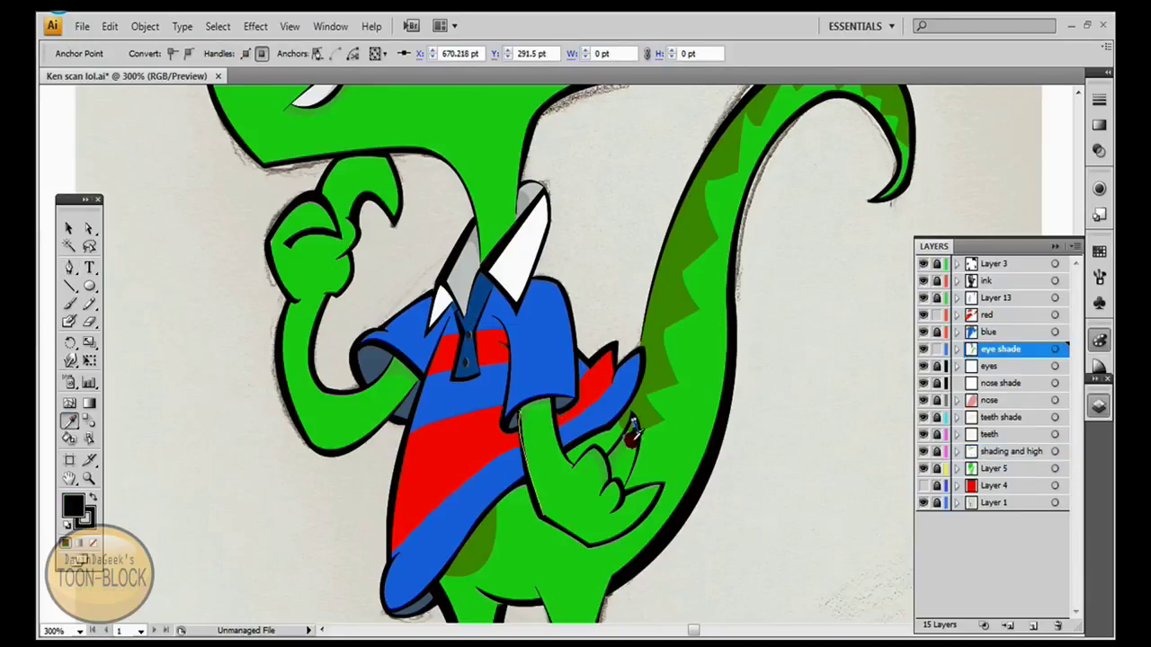
pyautogui.keyDown('ctrl'); pyautogui.click(805, 374); pyautogui.keyUp('ctrl')
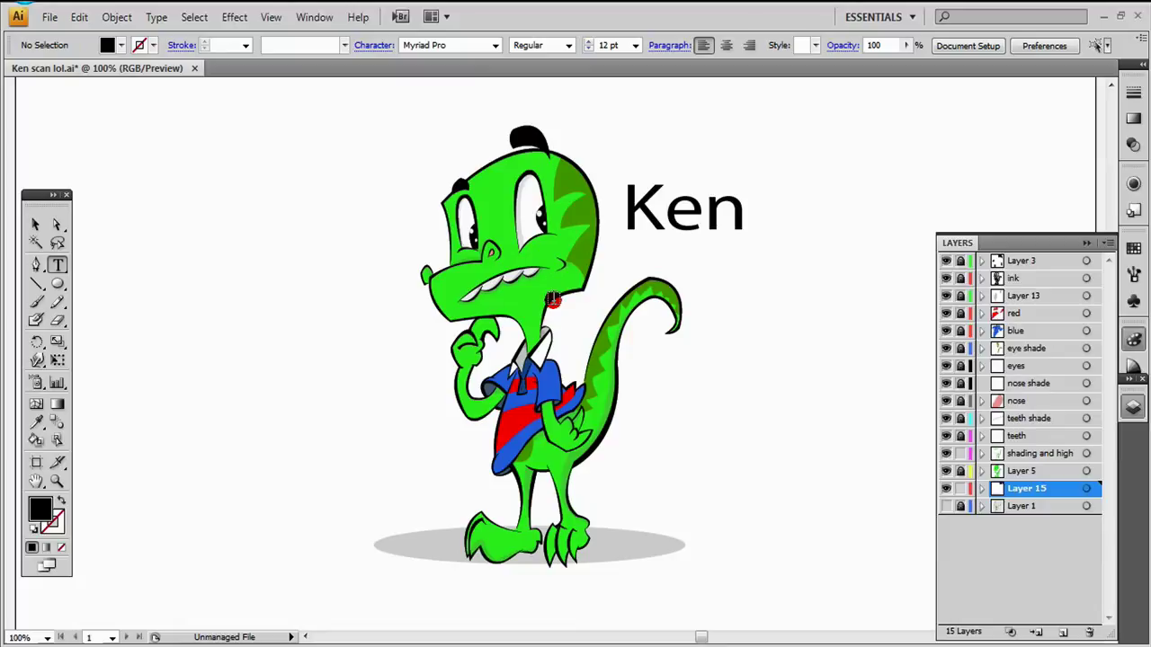
pyautogui.hotkey('ctrl', '-')
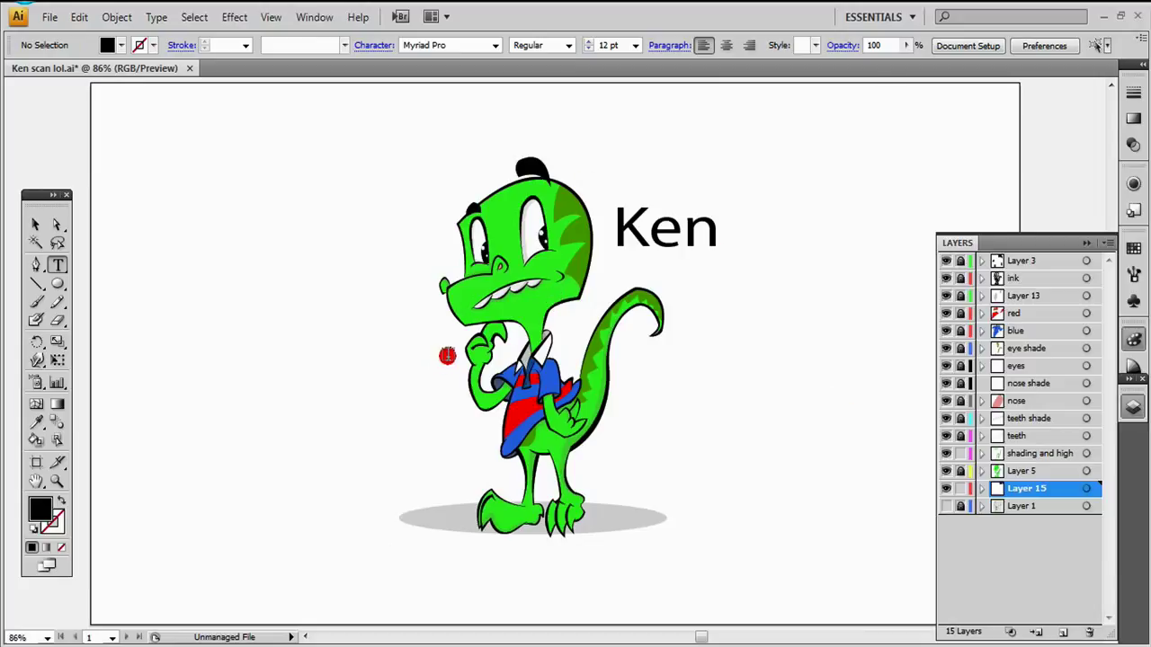
pyautogui.hotkey('ctrl', '1')
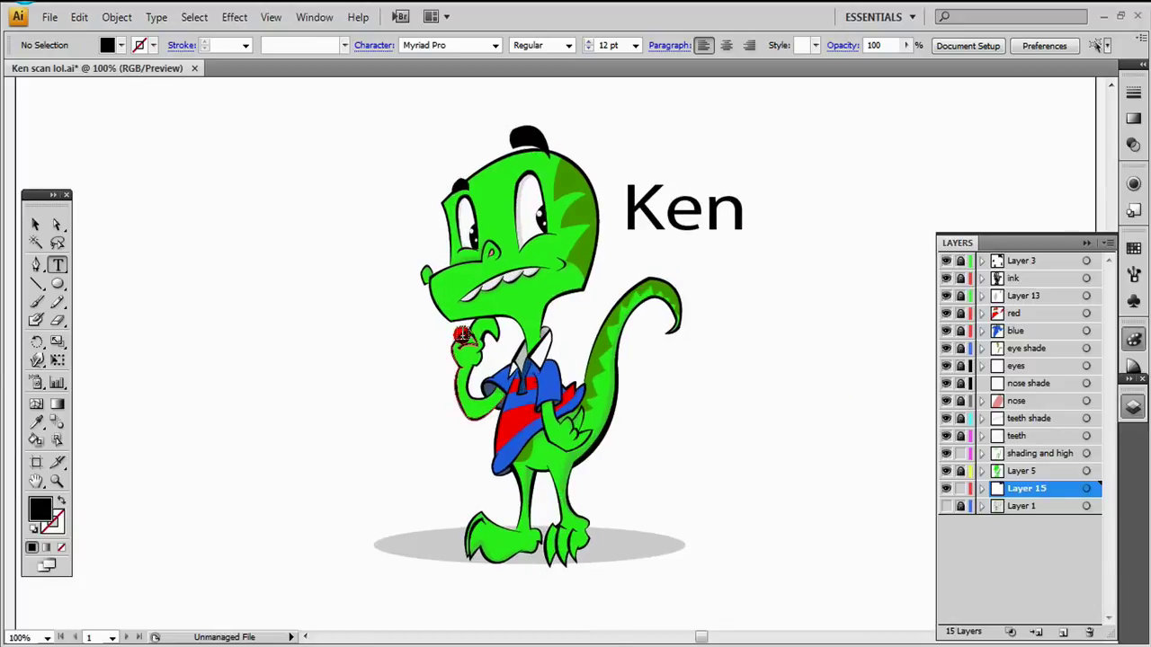
pyautogui.click(461, 335)
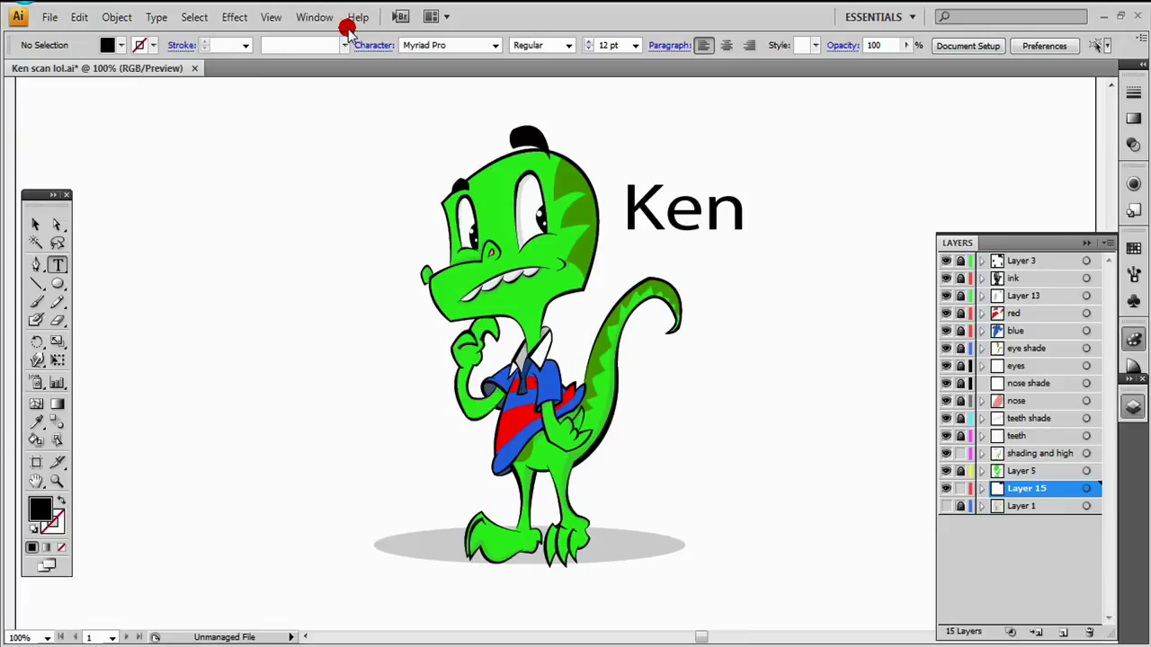
pyautogui.scroll(1, 598, 324)
pyautogui.scroll(-2, 598, 325)
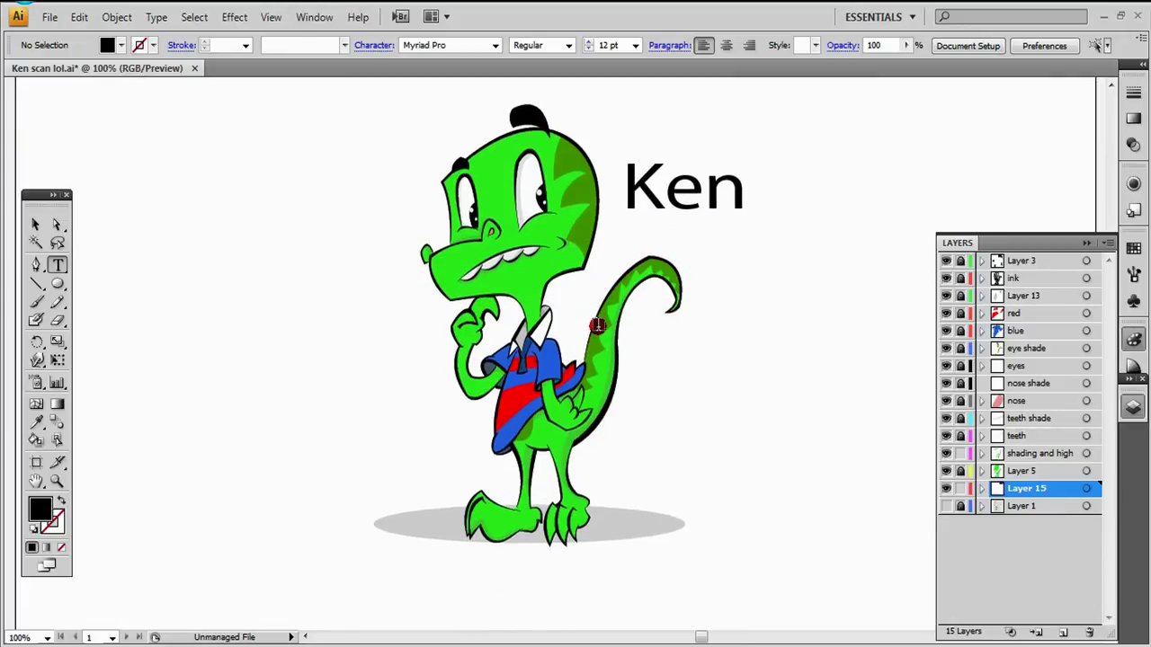